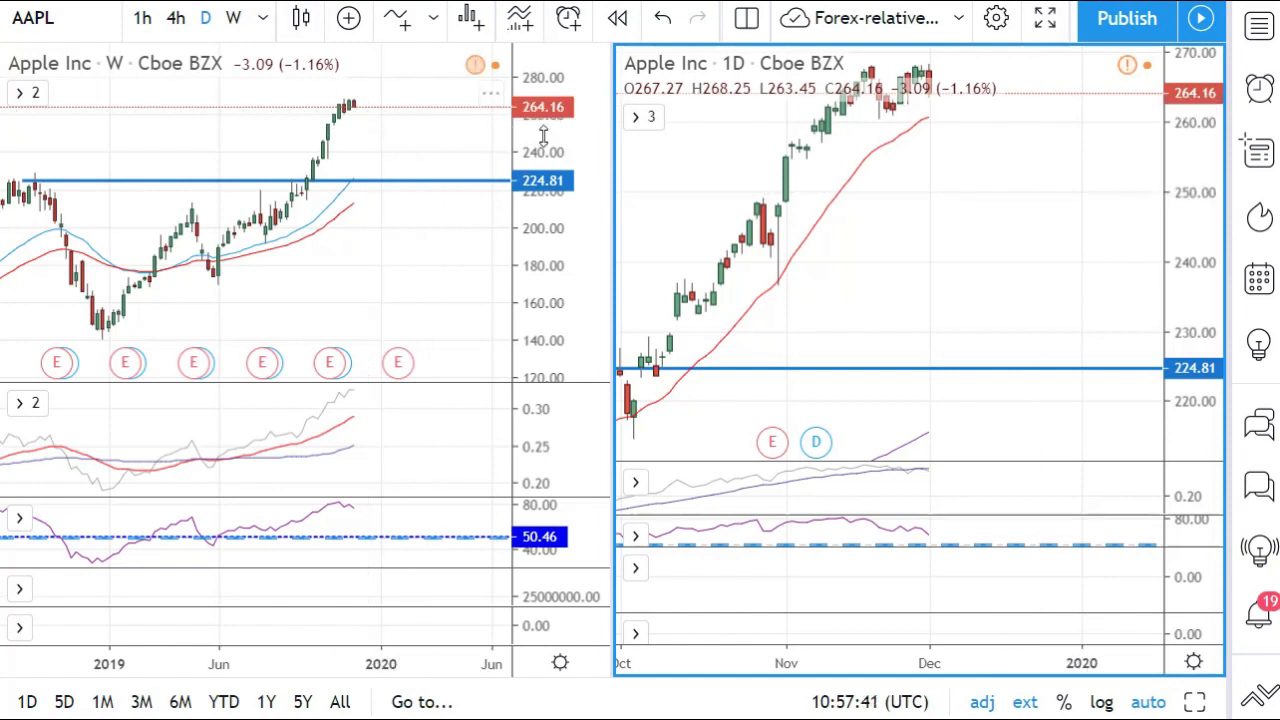
# - Open the Stock Screener below the charts and enlarge it to cover the whole chart area
pyautogui.click(430, 140)
pyautogui.click(1120, 220)
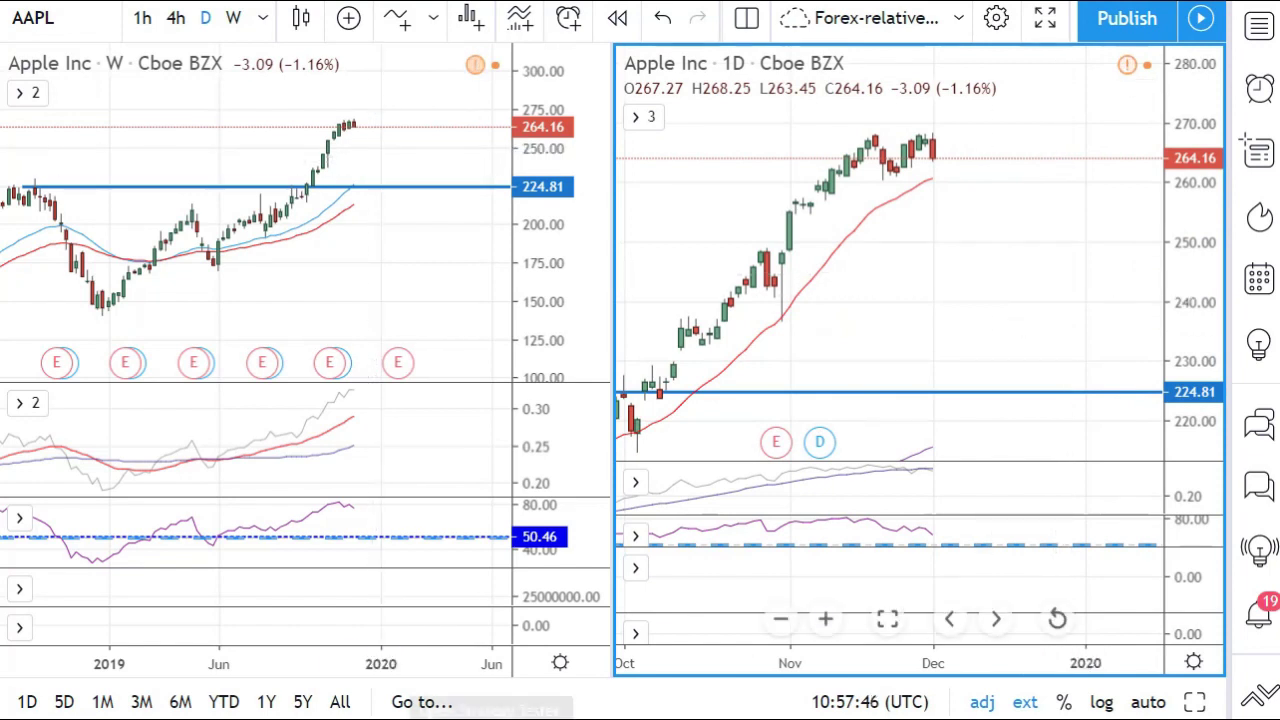
pyautogui.click(1260, 697)
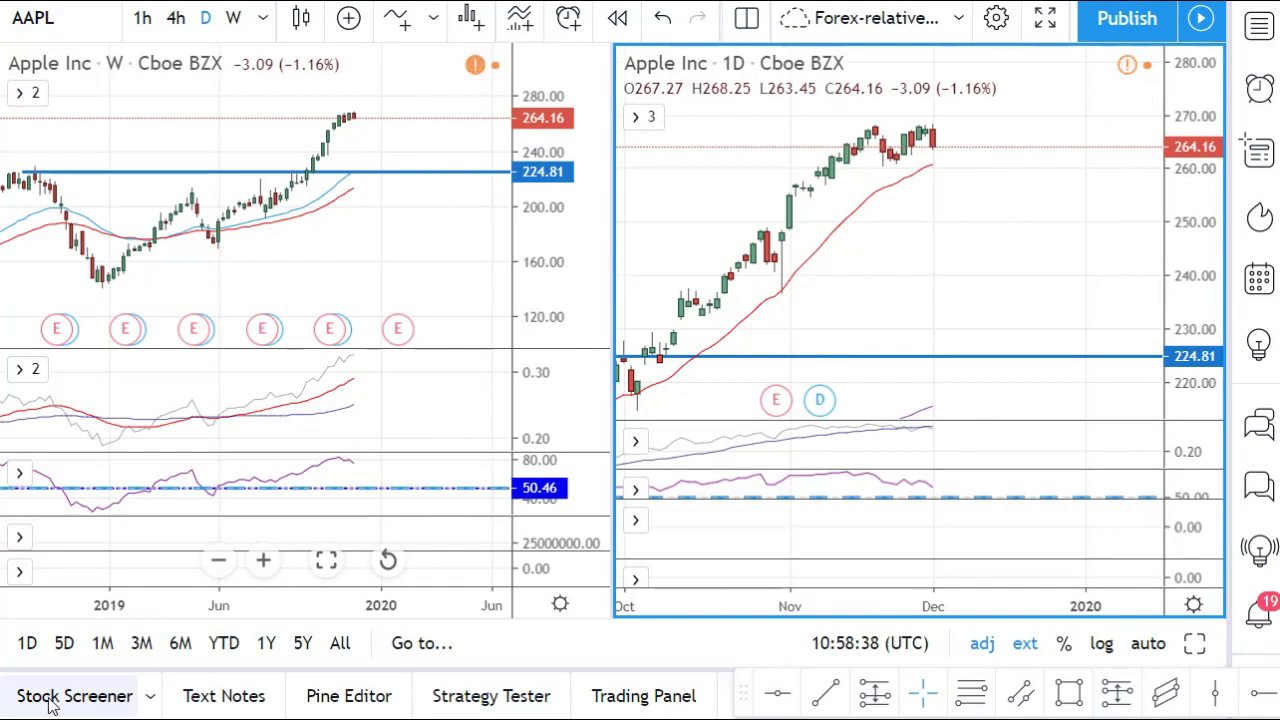
pyautogui.click(97, 706)
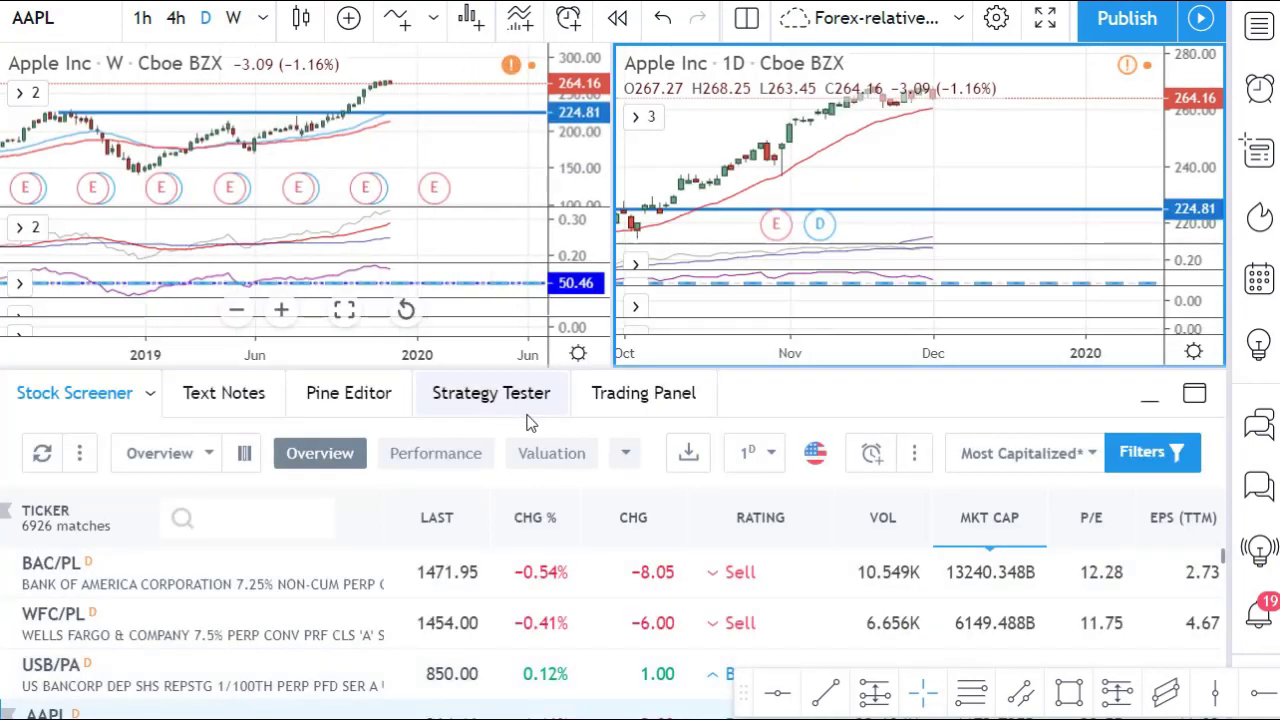
pyautogui.moveTo(660, 366); pyautogui.dragTo(668, 30)
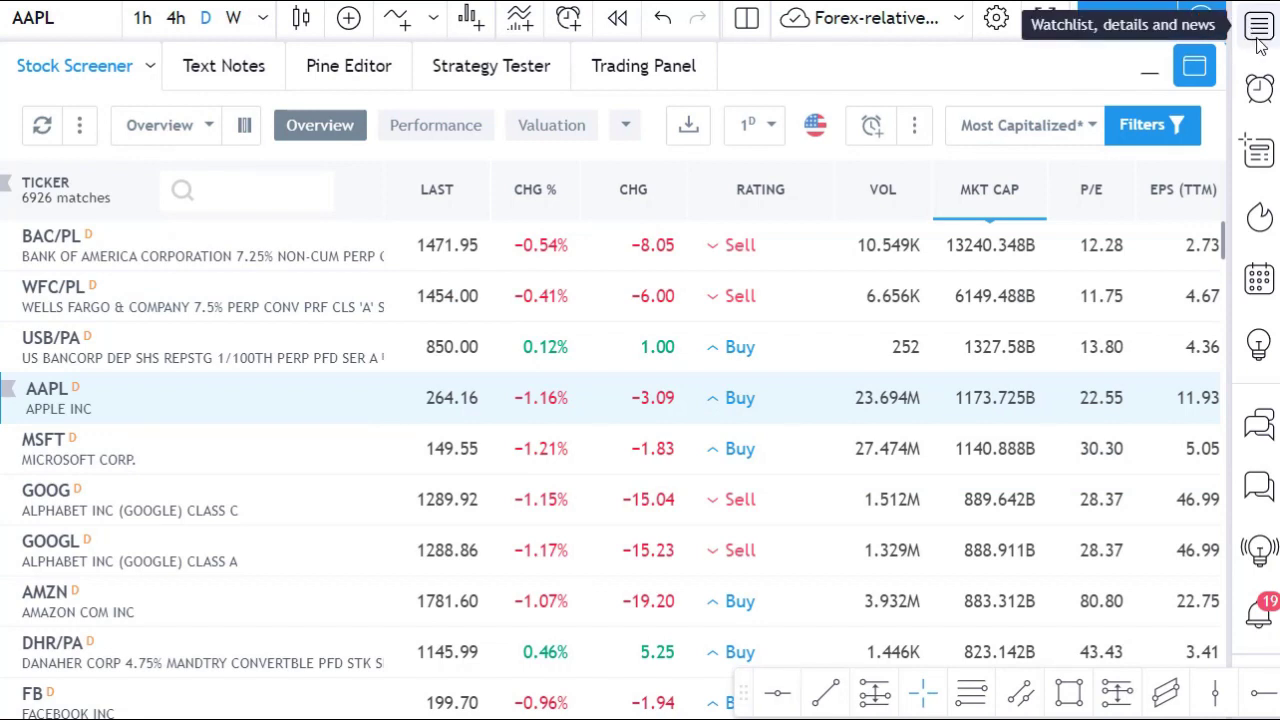
# - Create a new watchlist named "BF-test portfolio" and collapse the watchlist sidebar
pyautogui.click(1259, 32)
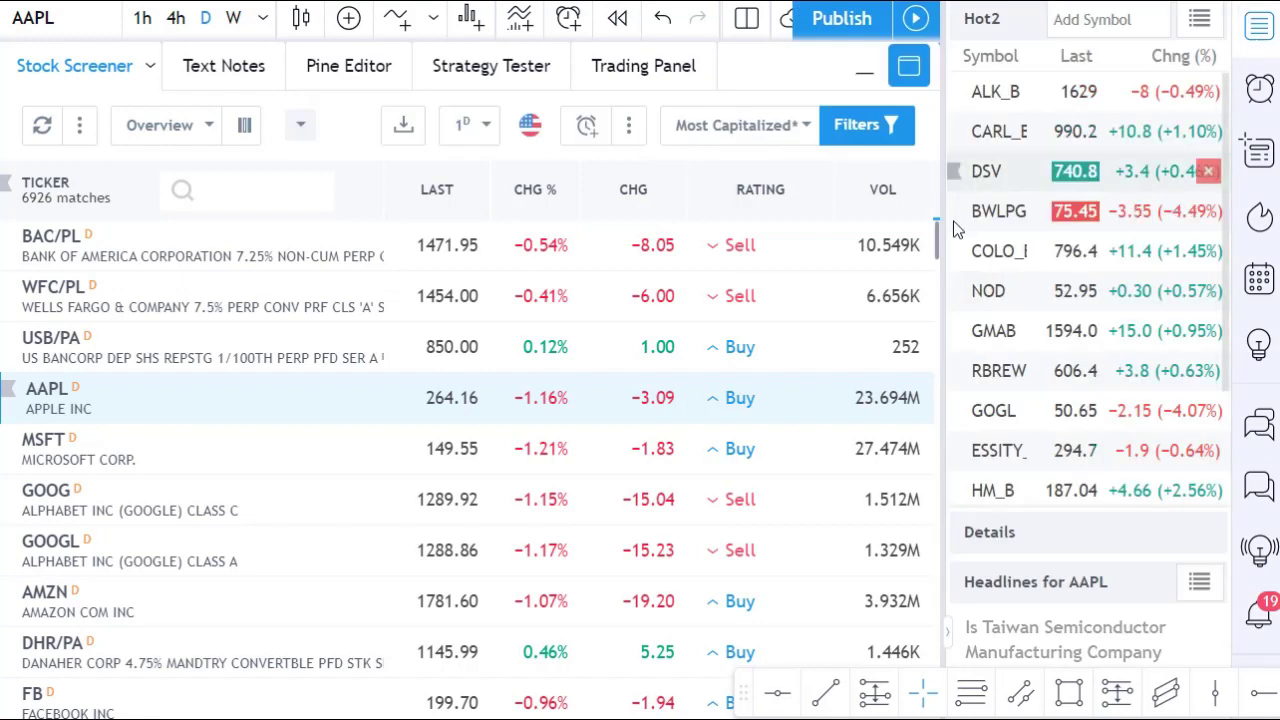
pyautogui.click(1198, 22)
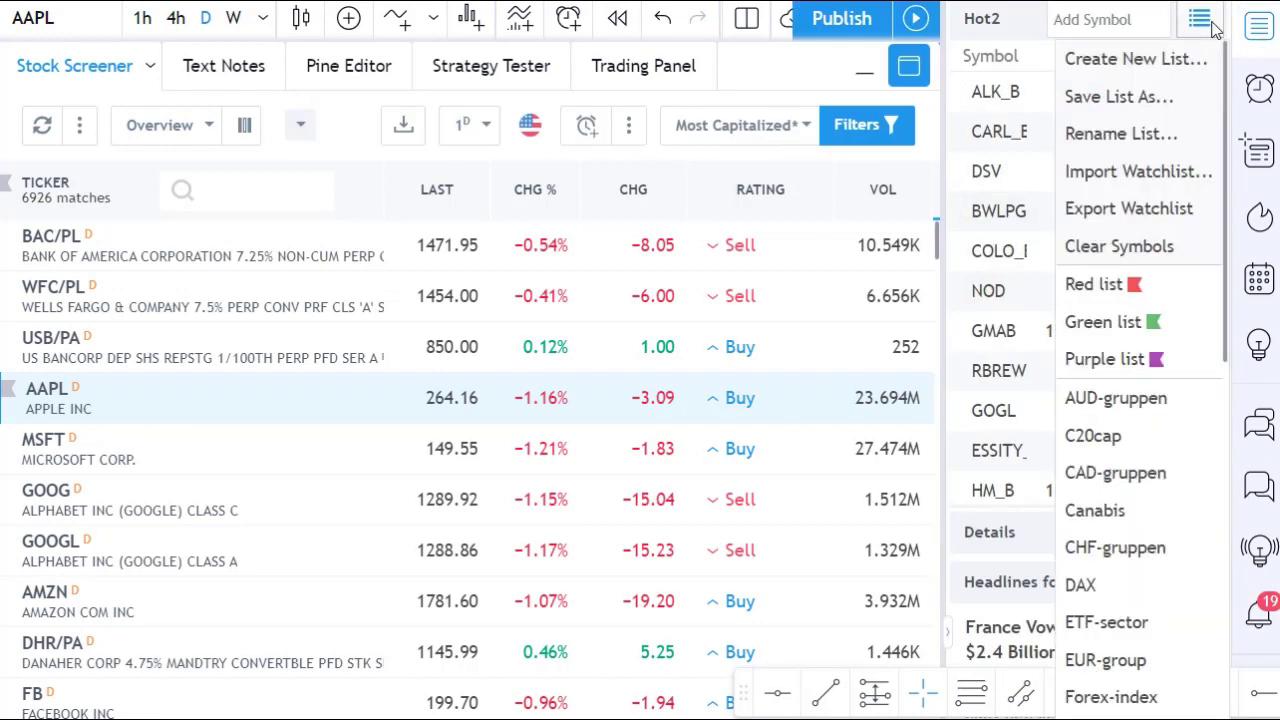
pyautogui.click(1140, 60)
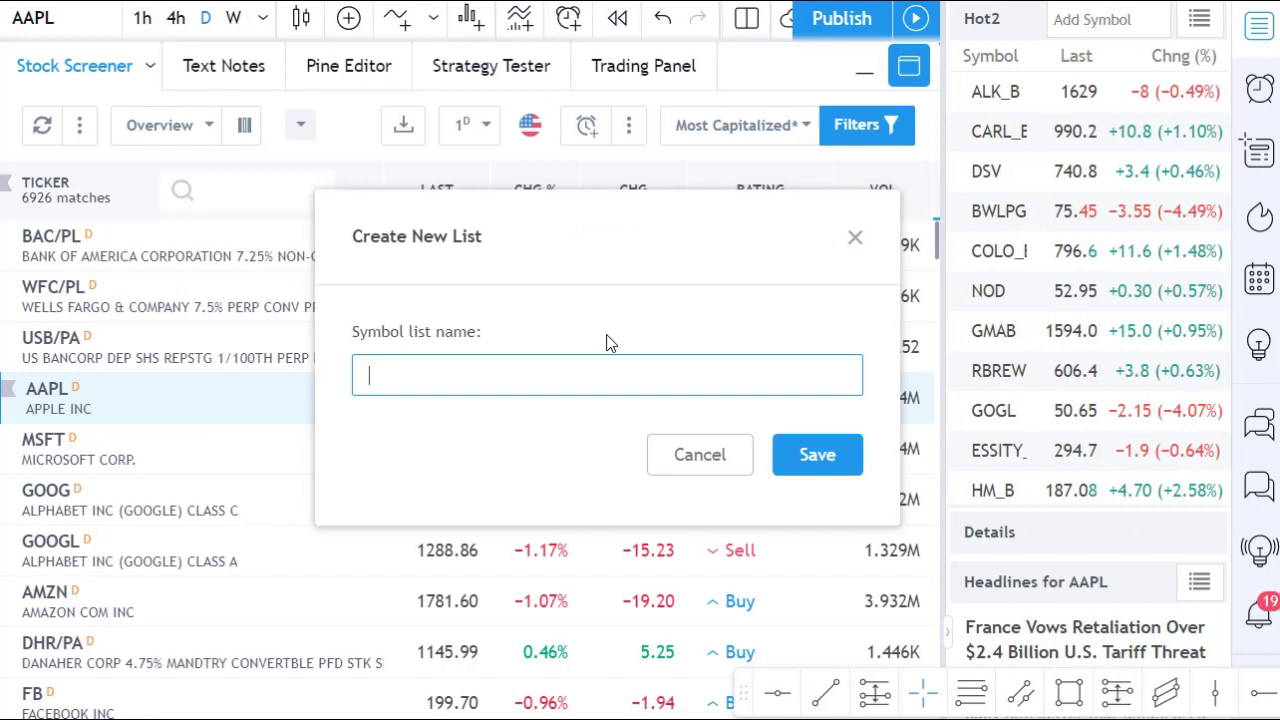
pyautogui.write('BF-test portfolio')
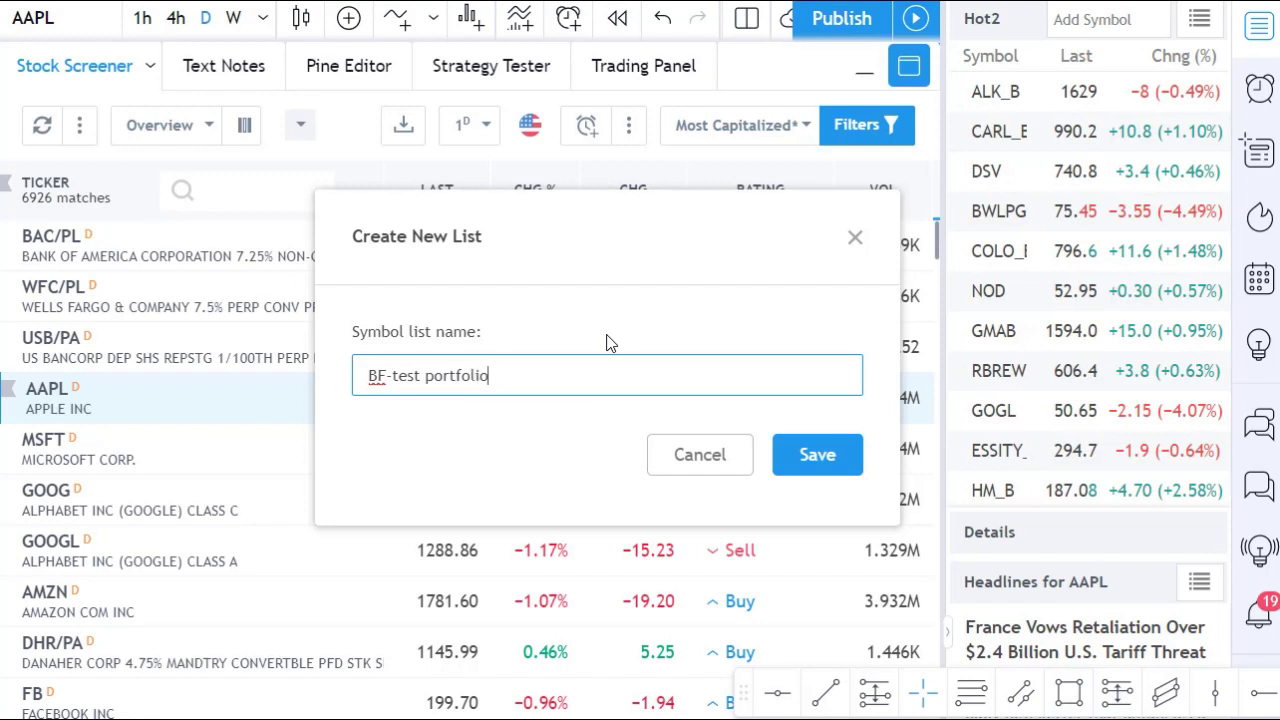
pyautogui.click(824, 460)
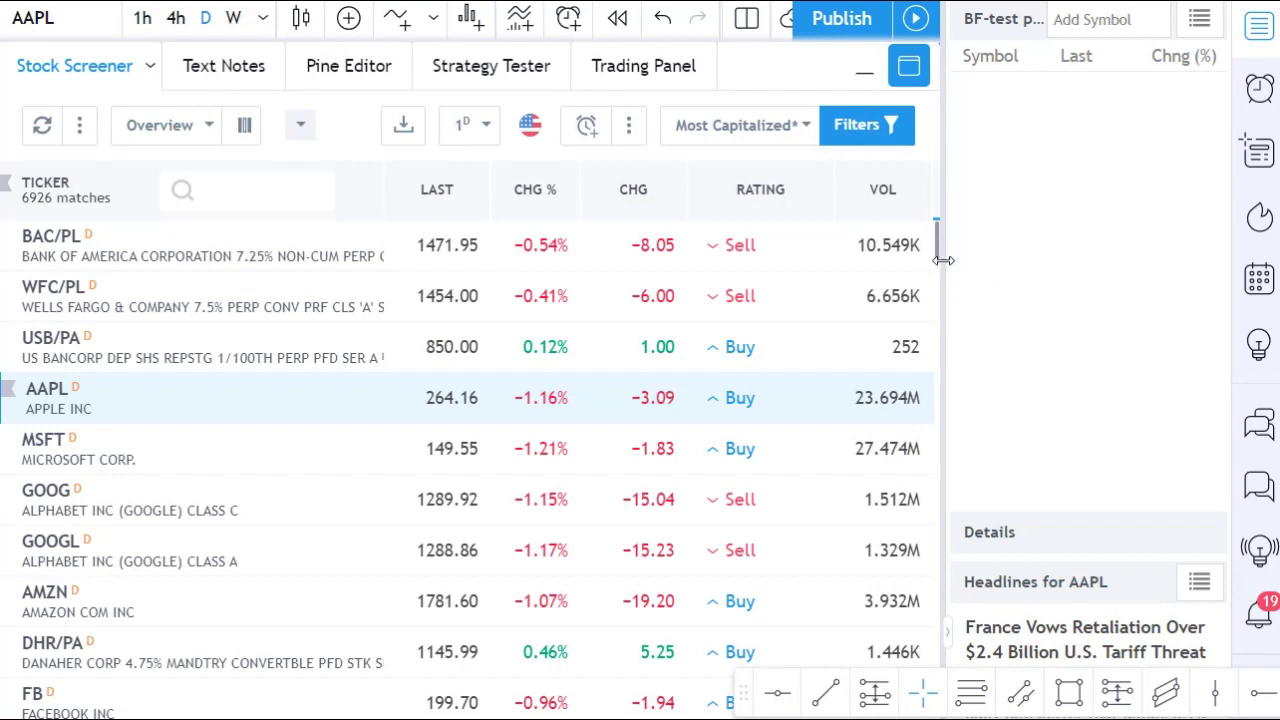
pyautogui.moveTo(940, 262); pyautogui.dragTo(1014, 271)
pyautogui.moveTo(1175, 275); pyautogui.dragTo(1187, 273)
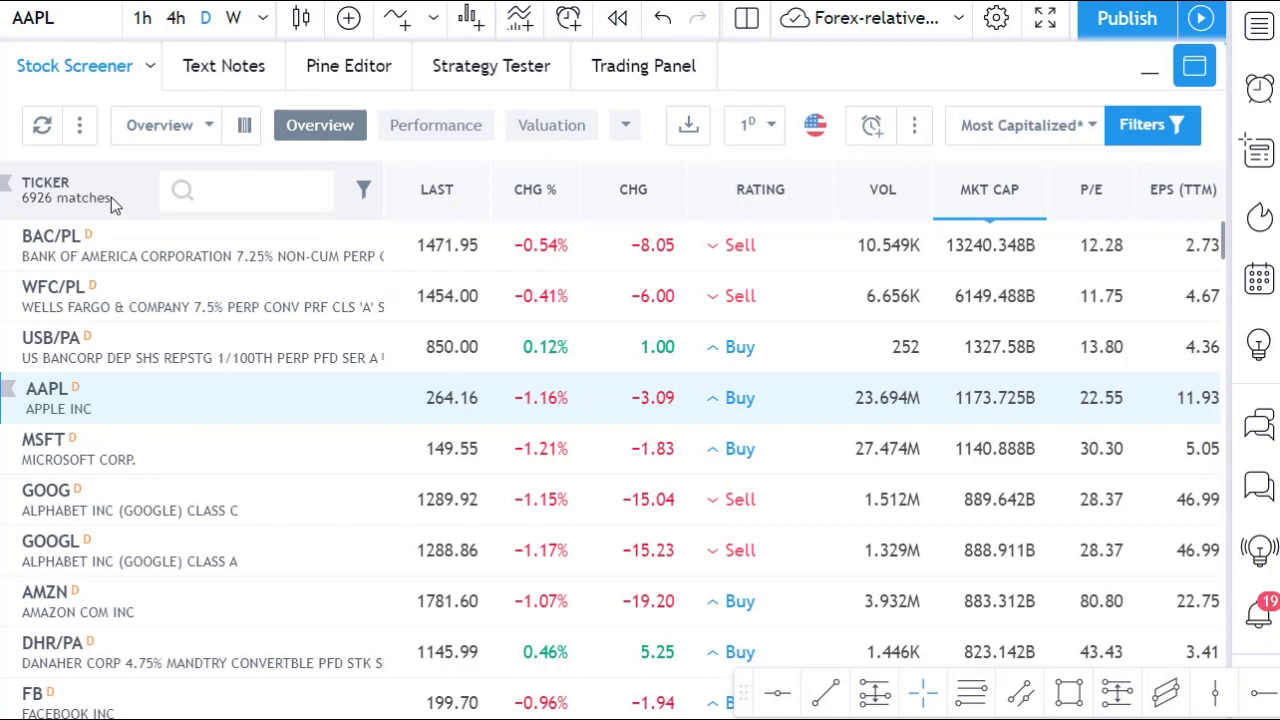
# - Open the screener's descriptive filters and set the minimum market capitalization to 2B
pyautogui.click(1150, 127)
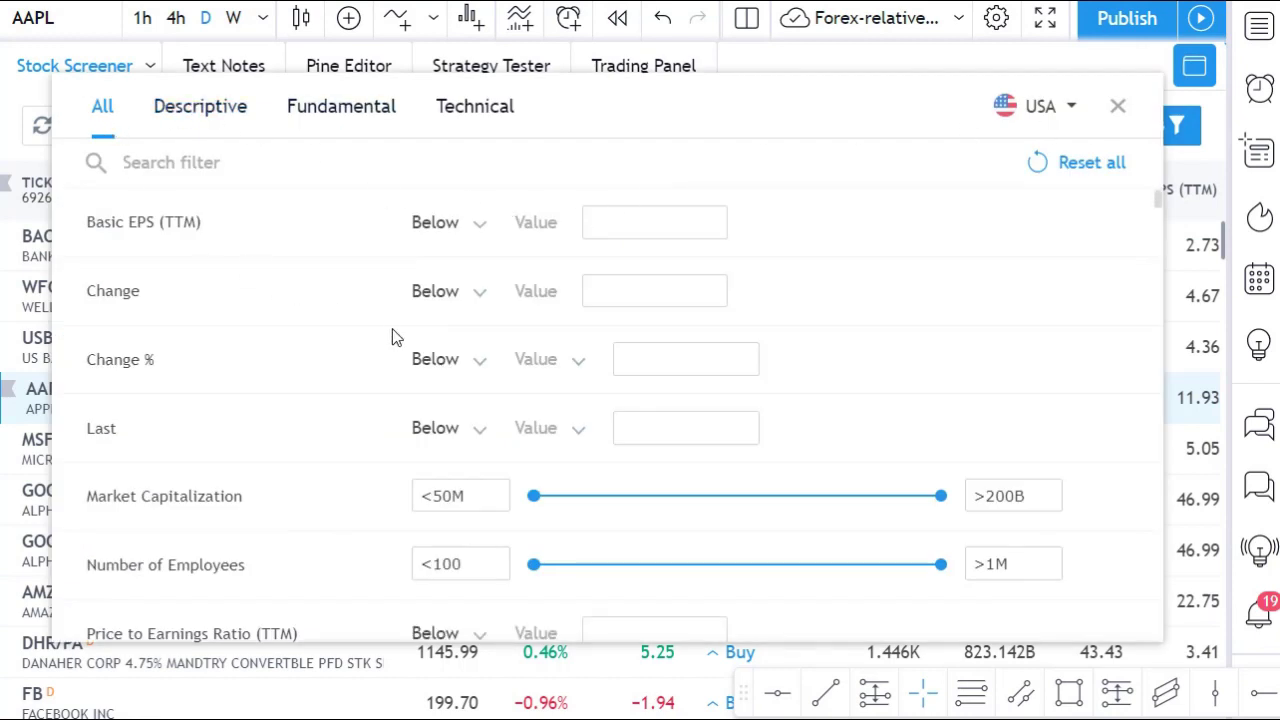
pyautogui.scroll(-1, 395, 337)
pyautogui.scroll(1, 395, 337)
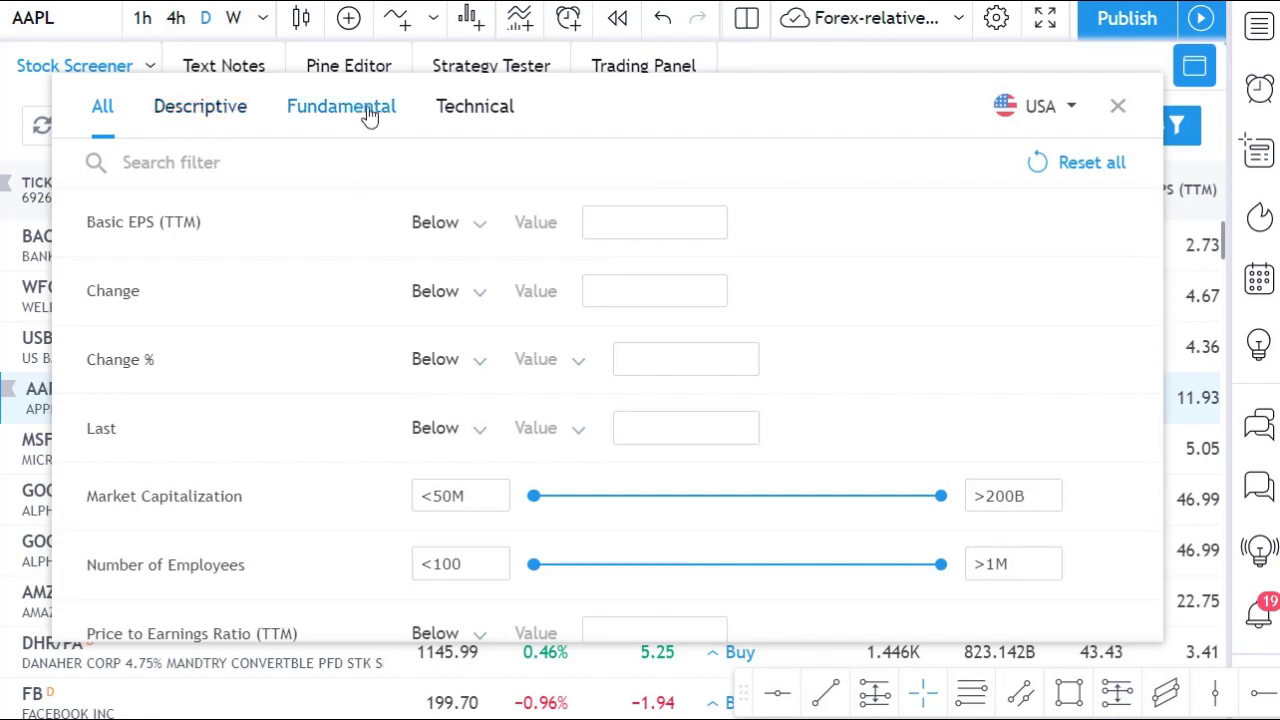
pyautogui.click(238, 112)
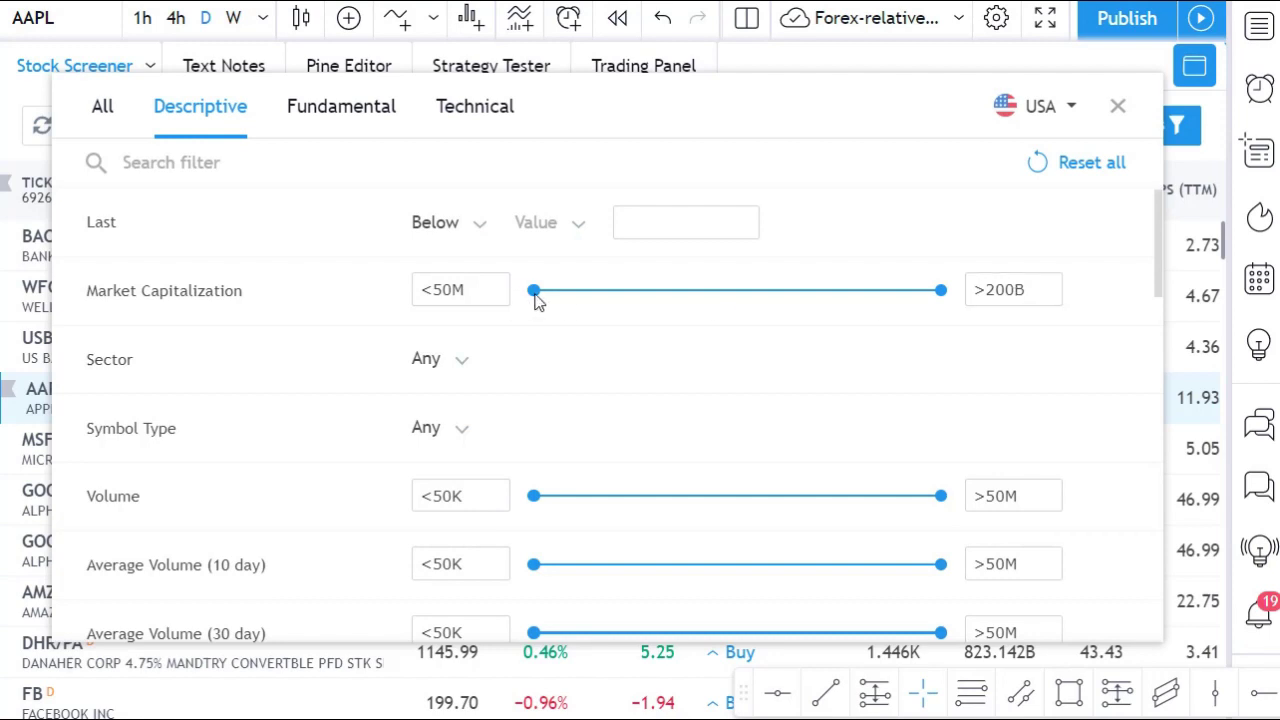
pyautogui.moveTo(553, 290); pyautogui.dragTo(676, 296)
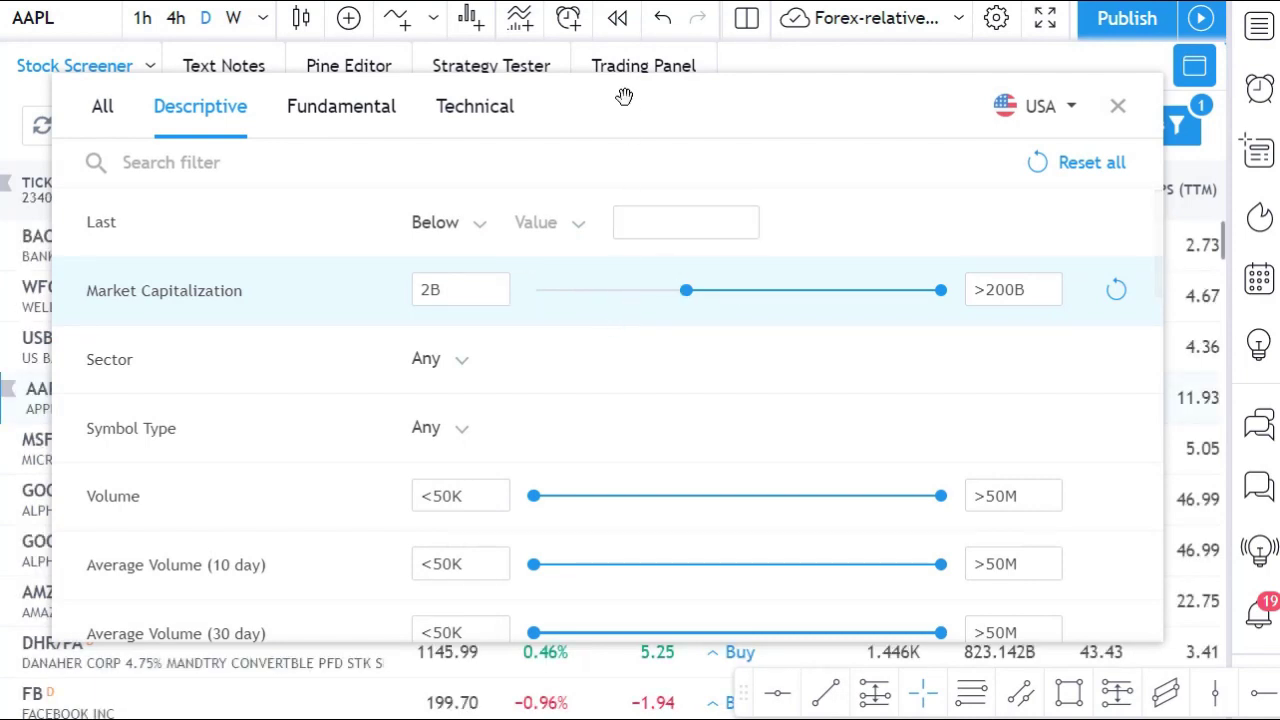
pyautogui.moveTo(623, 97); pyautogui.dragTo(705, 109)
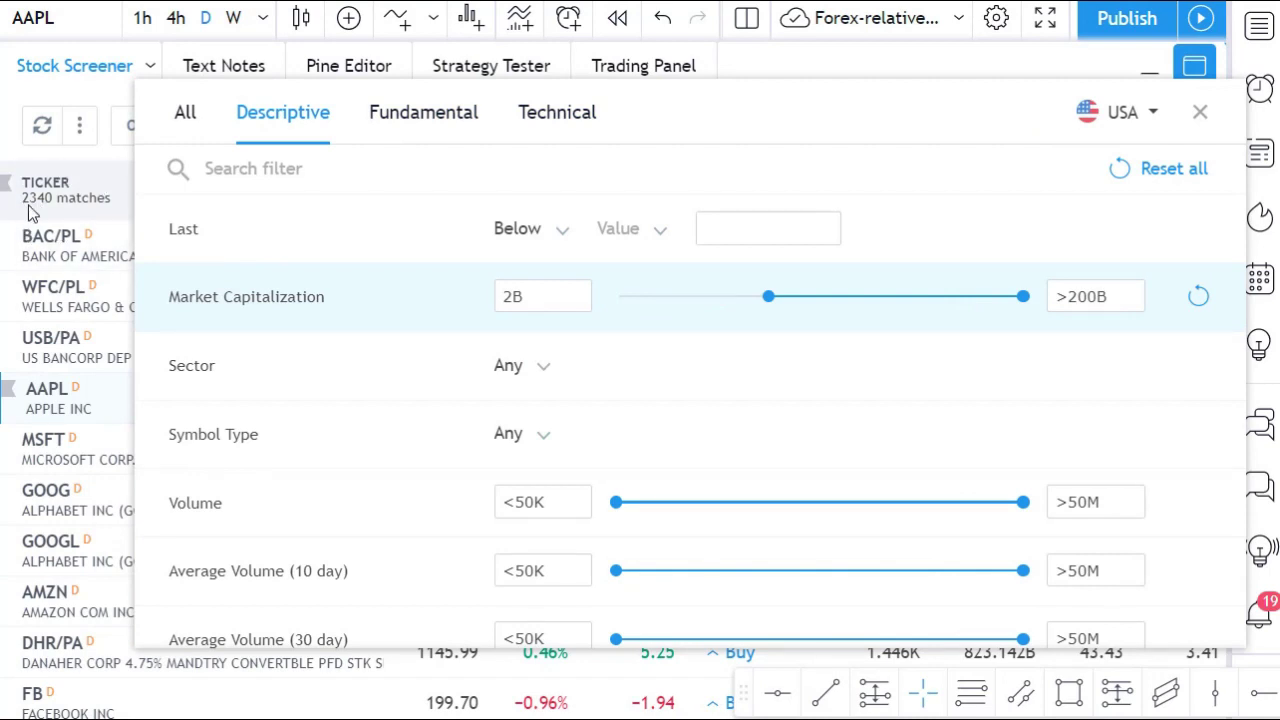
pyautogui.moveTo(766, 111); pyautogui.dragTo(706, 91)
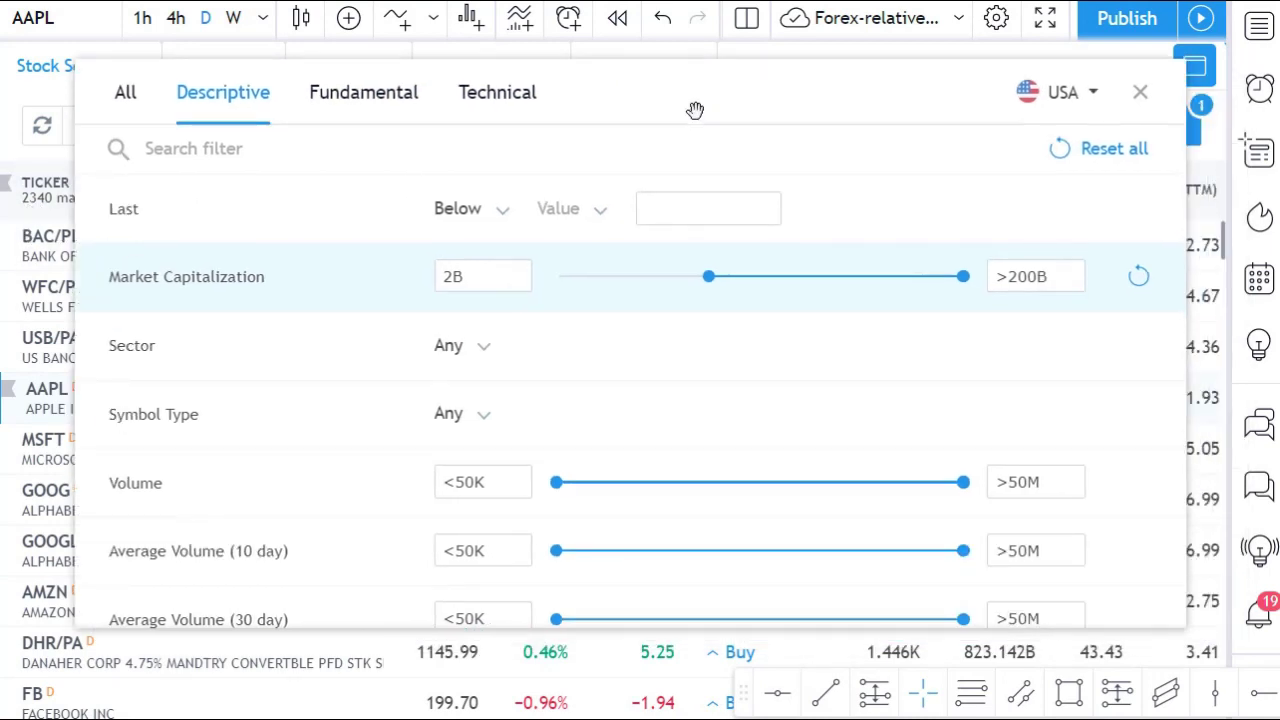
# - Raise the minimum market capitalization filter to 5B and uncover the list of matching tickers
pyautogui.click(437, 274)
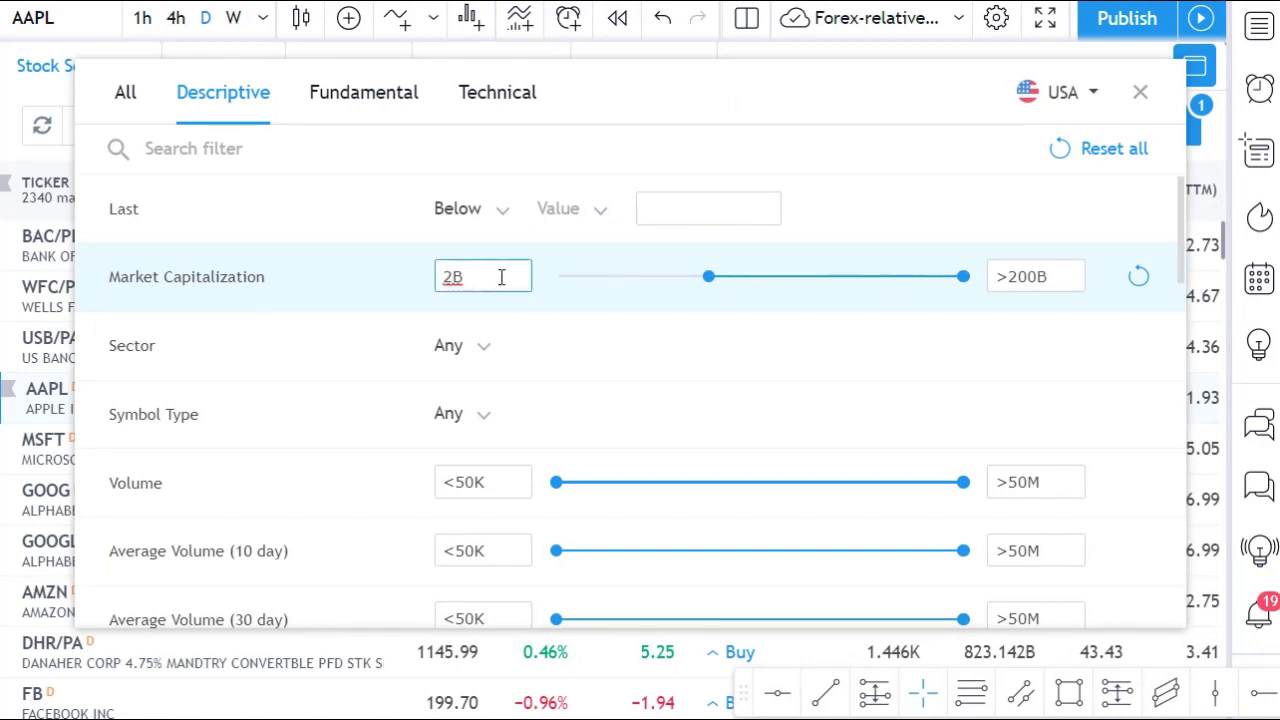
pyautogui.press('Delete')
pyautogui.write('5')
pyautogui.click(671, 94)
pyautogui.moveTo(571, 92); pyautogui.dragTo(672, 105)
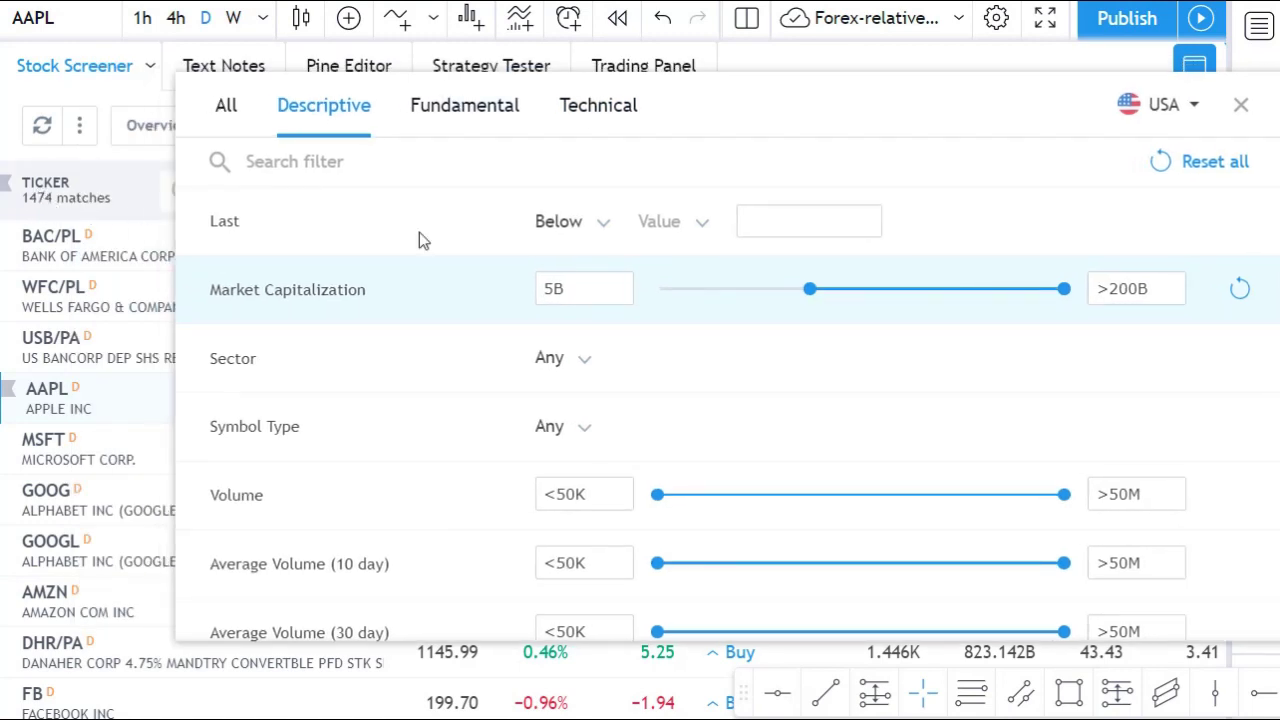
# - Set the minimum 30-day average volume filter to 500K
pyautogui.moveTo(777, 106); pyautogui.dragTo(634, 58)
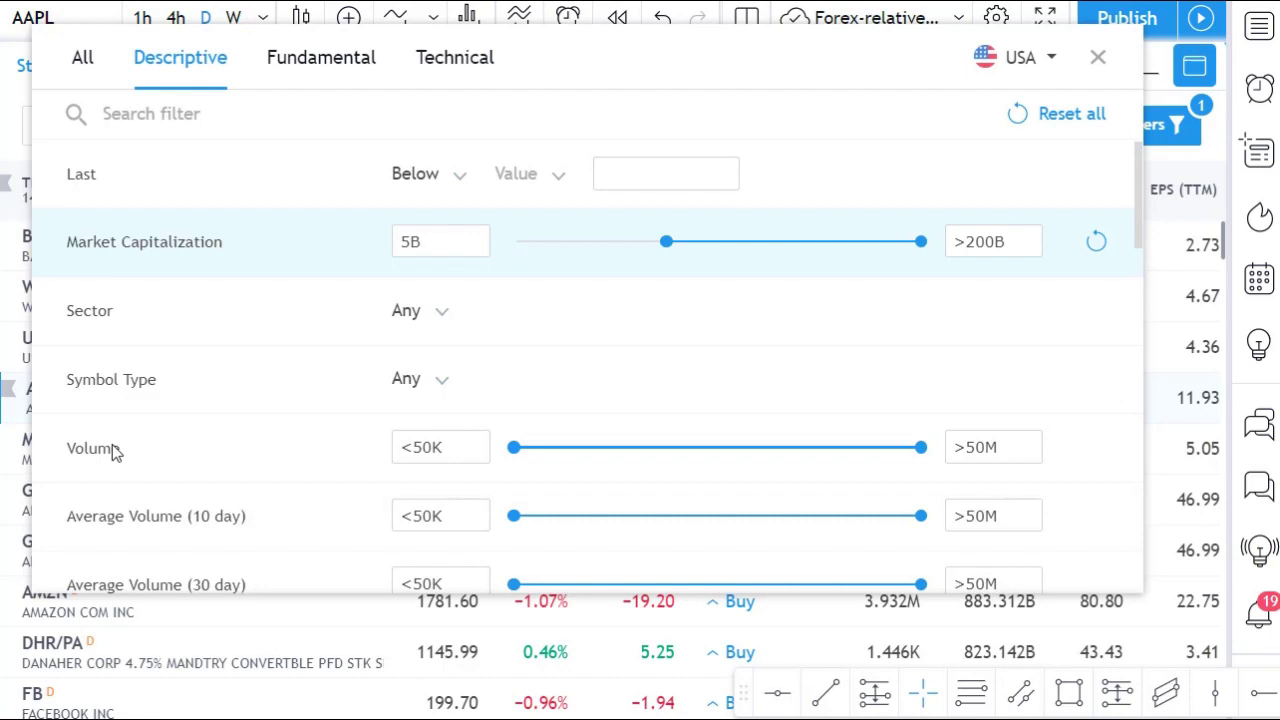
pyautogui.scroll(-1, 398, 458)
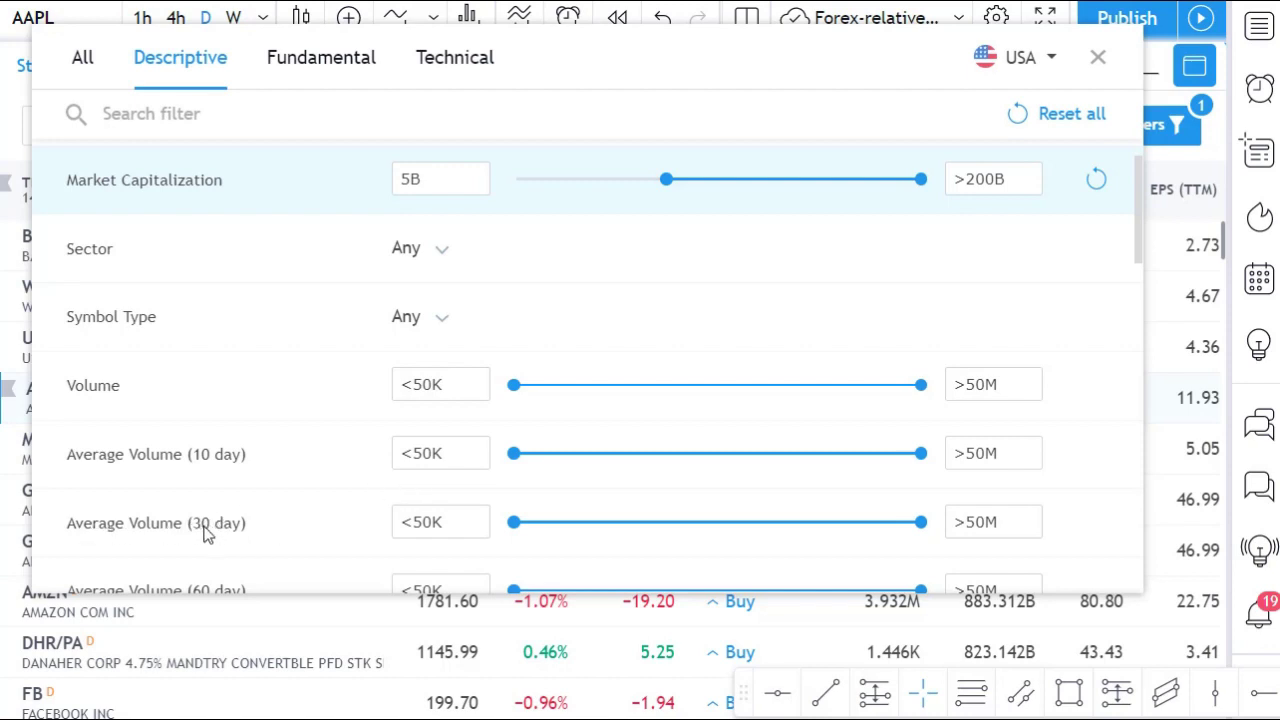
pyautogui.moveTo(513, 522); pyautogui.dragTo(624, 528)
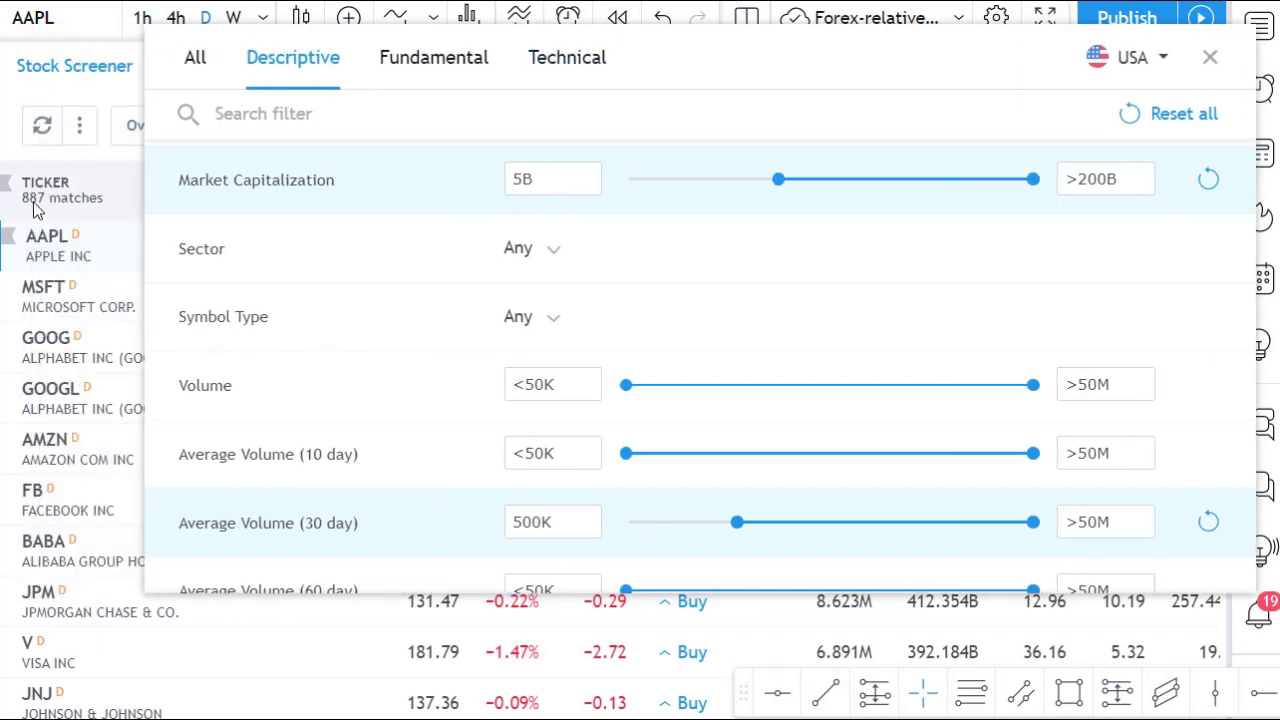
# - Restrict the exchange filter to NYSE ARCA, NASDAQ and NYSE
pyautogui.scroll(-5, 563, 395)
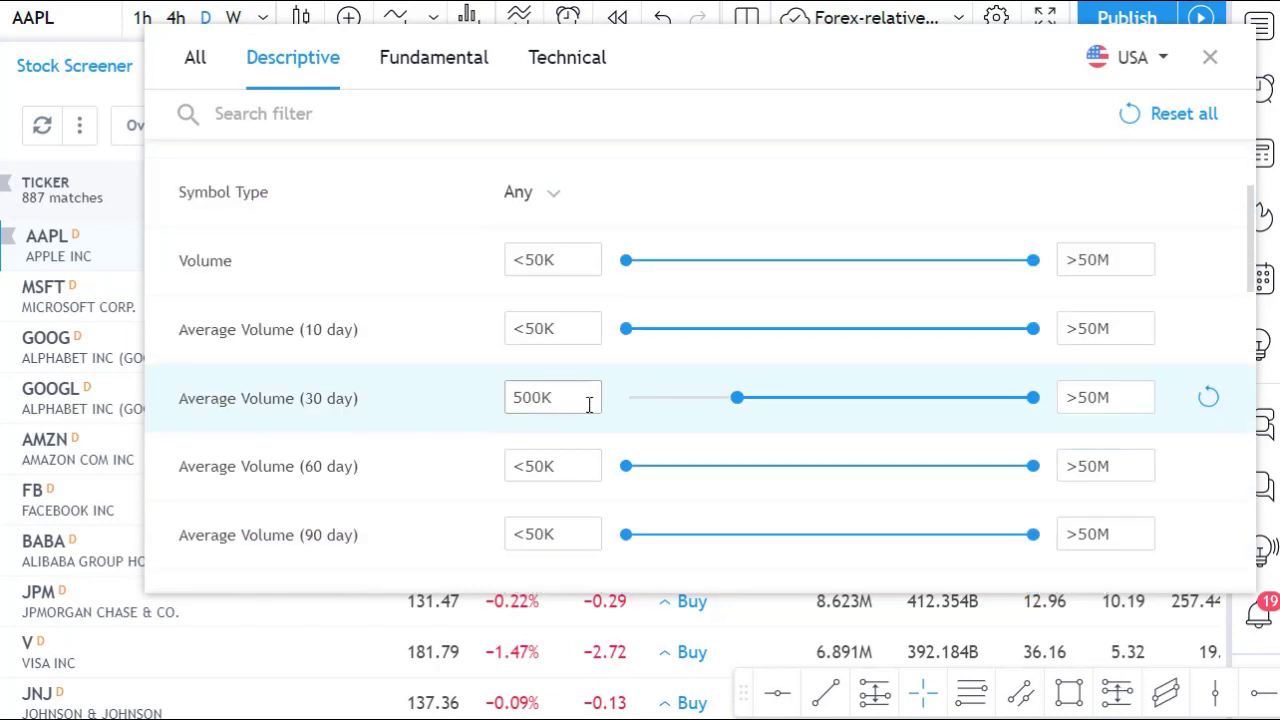
pyautogui.scroll(-2, 573, 430)
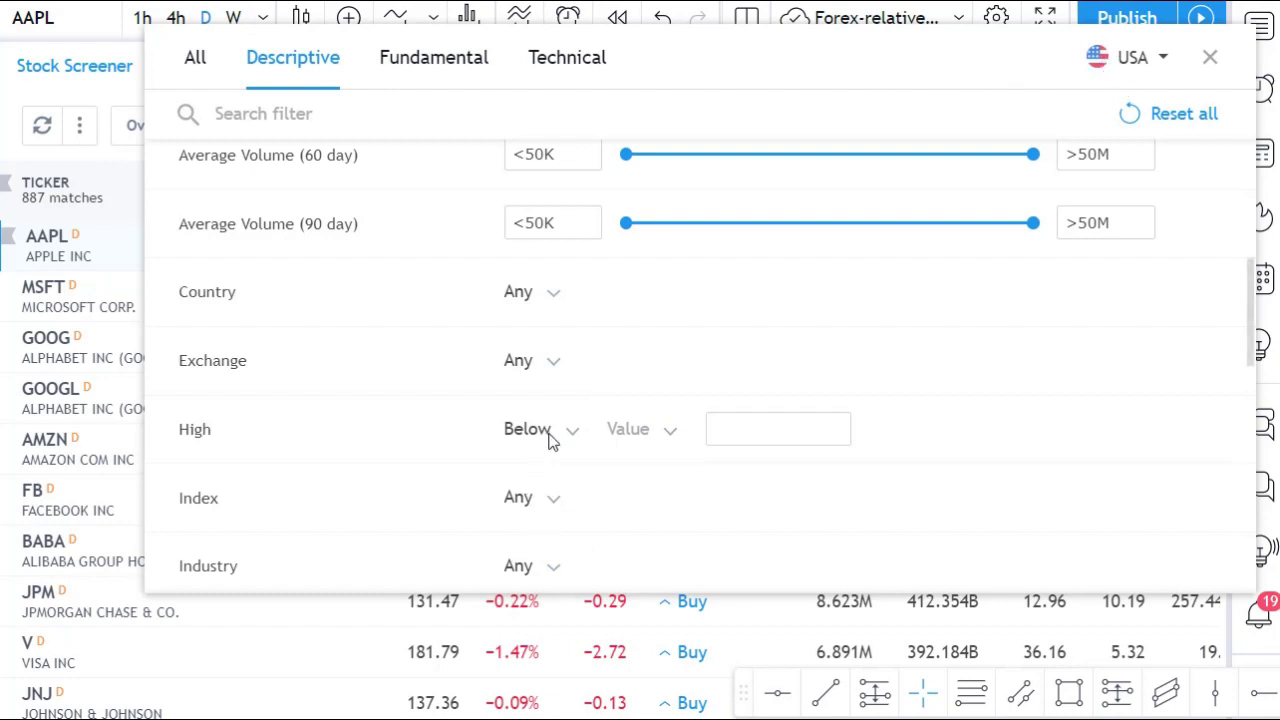
pyautogui.click(556, 363)
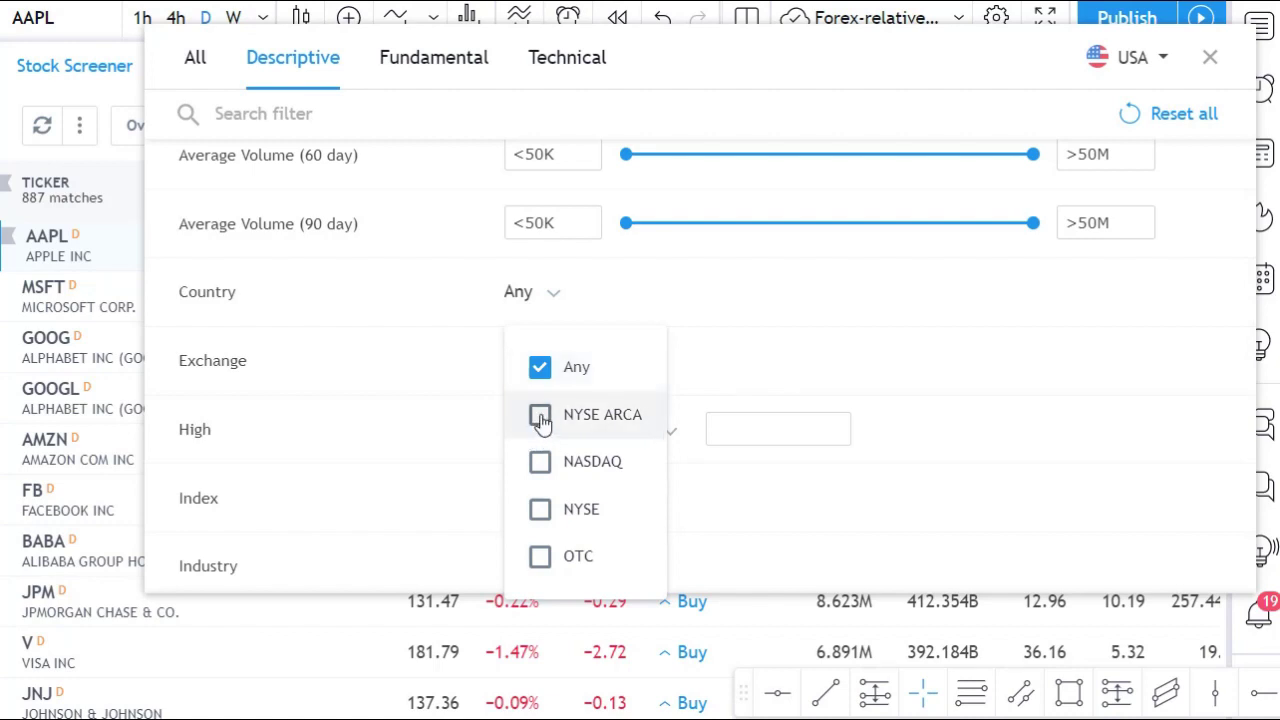
pyautogui.click(540, 415)
pyautogui.click(540, 462)
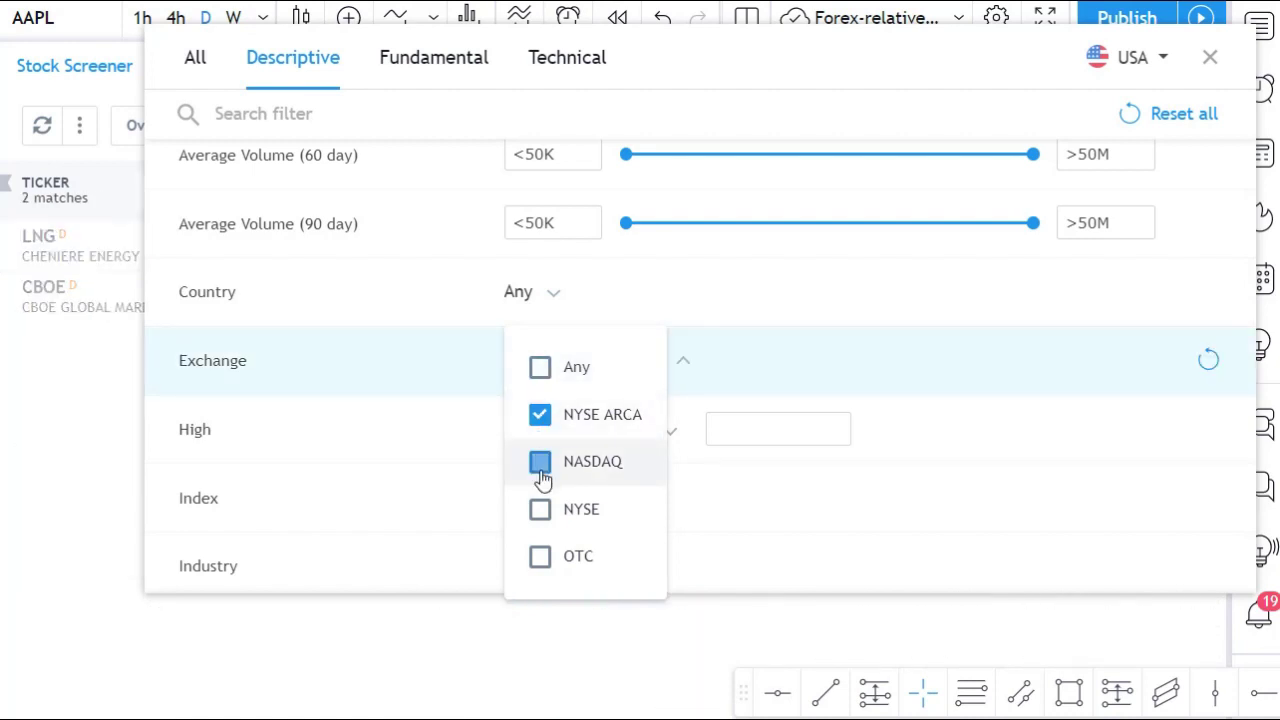
pyautogui.click(540, 509)
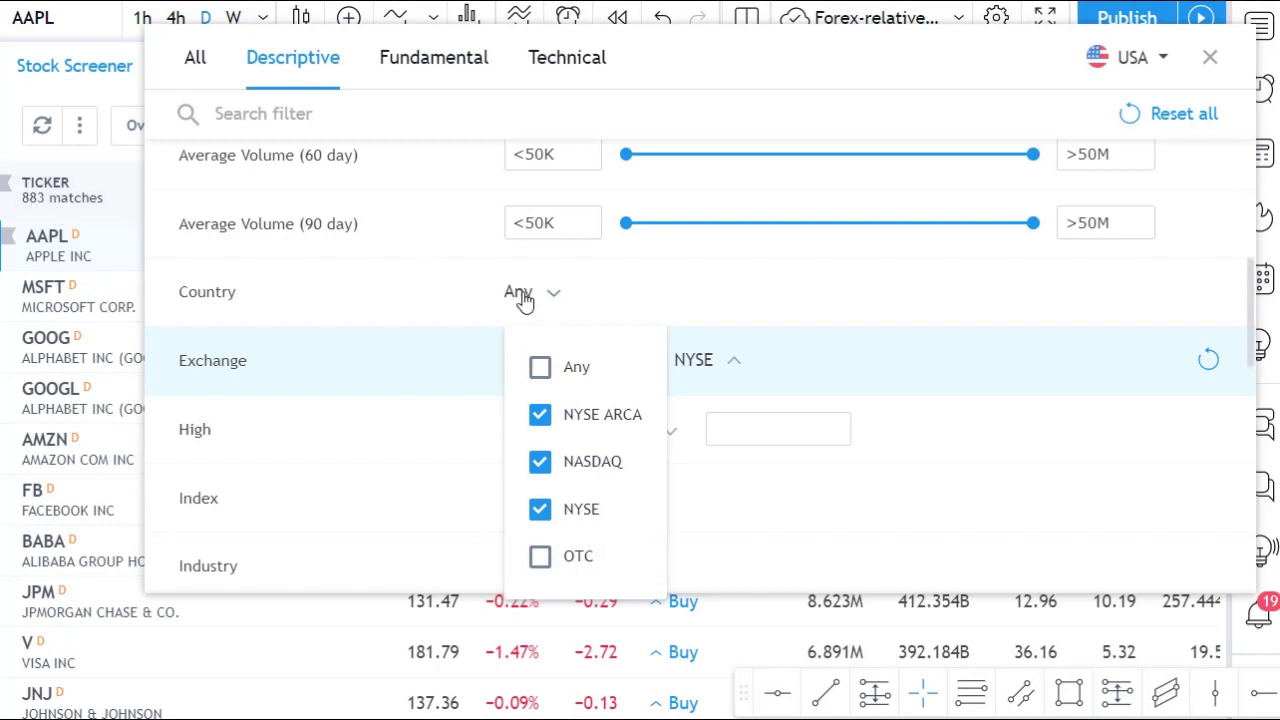
pyautogui.click(415, 284)
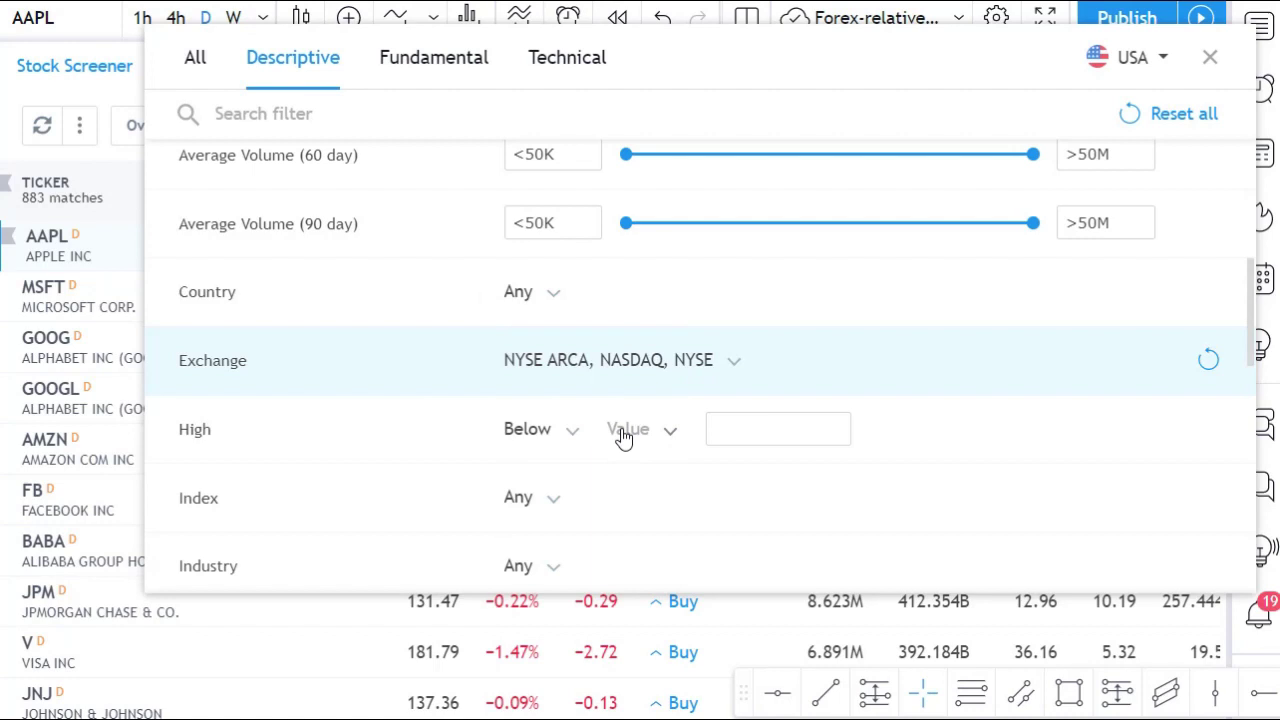
# - Look through the available index filter options without choosing one, and close the filter settings
pyautogui.click(553, 505)
pyautogui.scroll(-3, 614, 580)
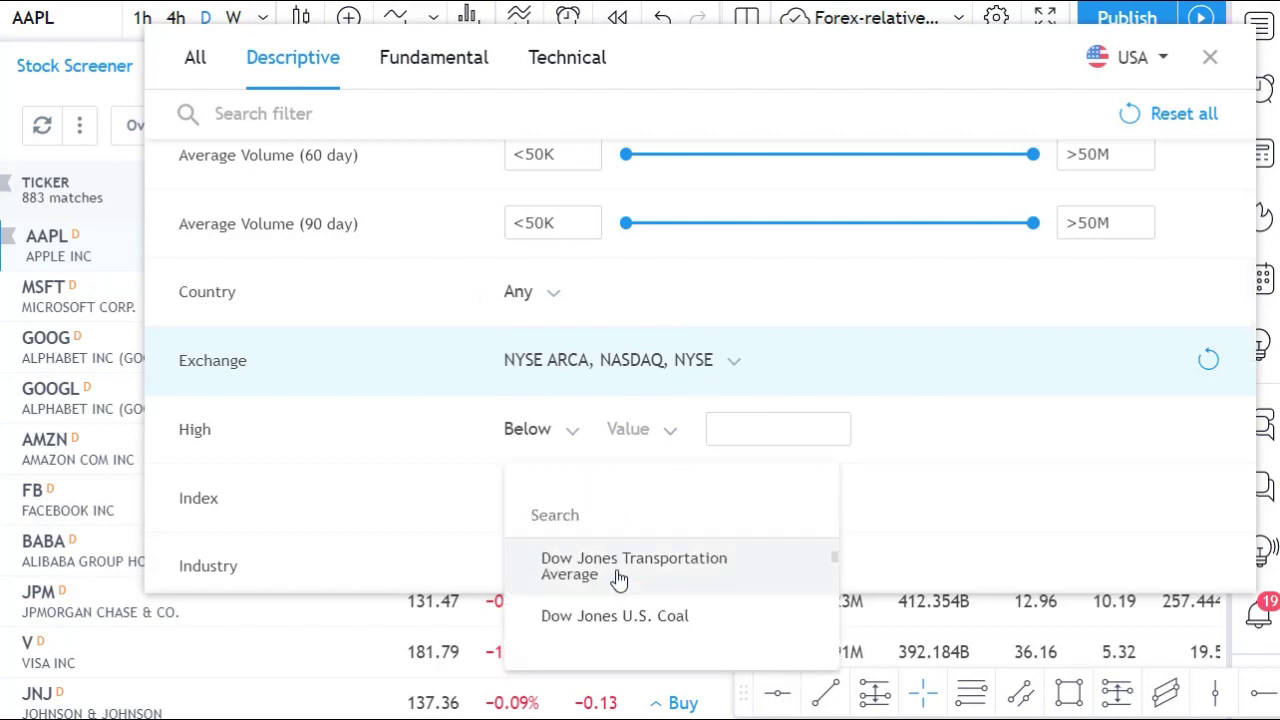
pyautogui.scroll(-1, 594, 611)
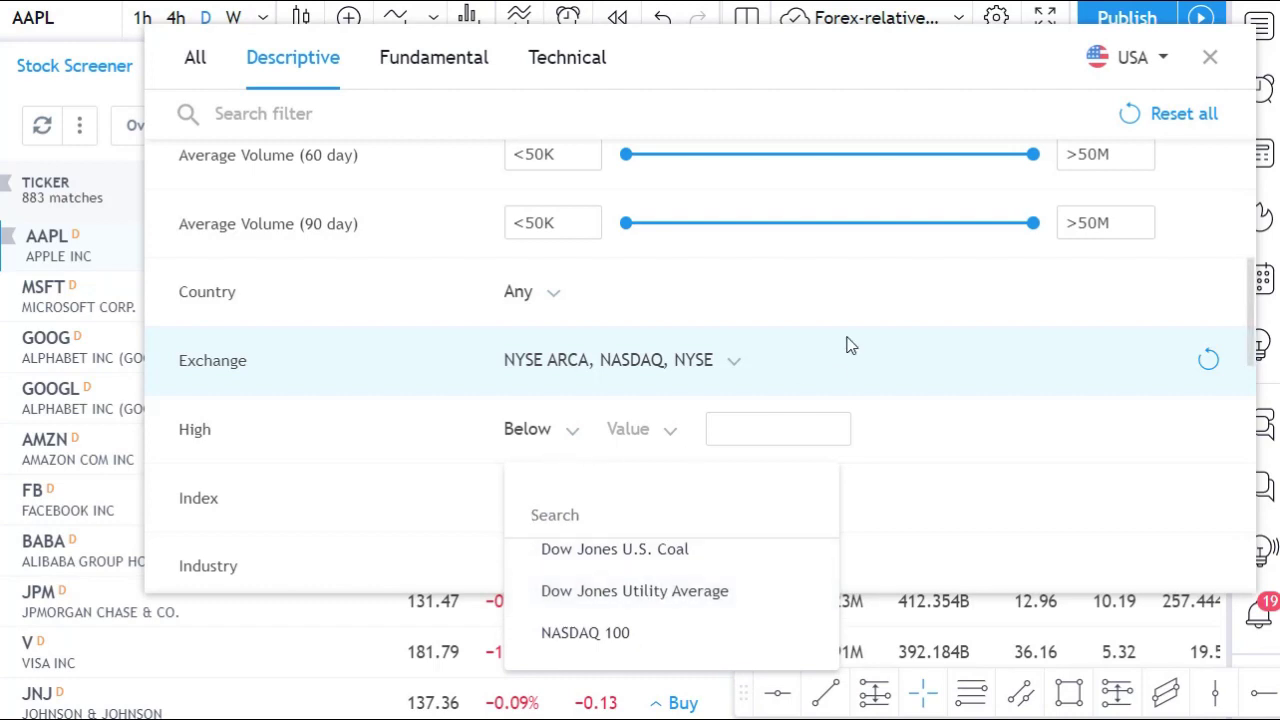
pyautogui.click(846, 306)
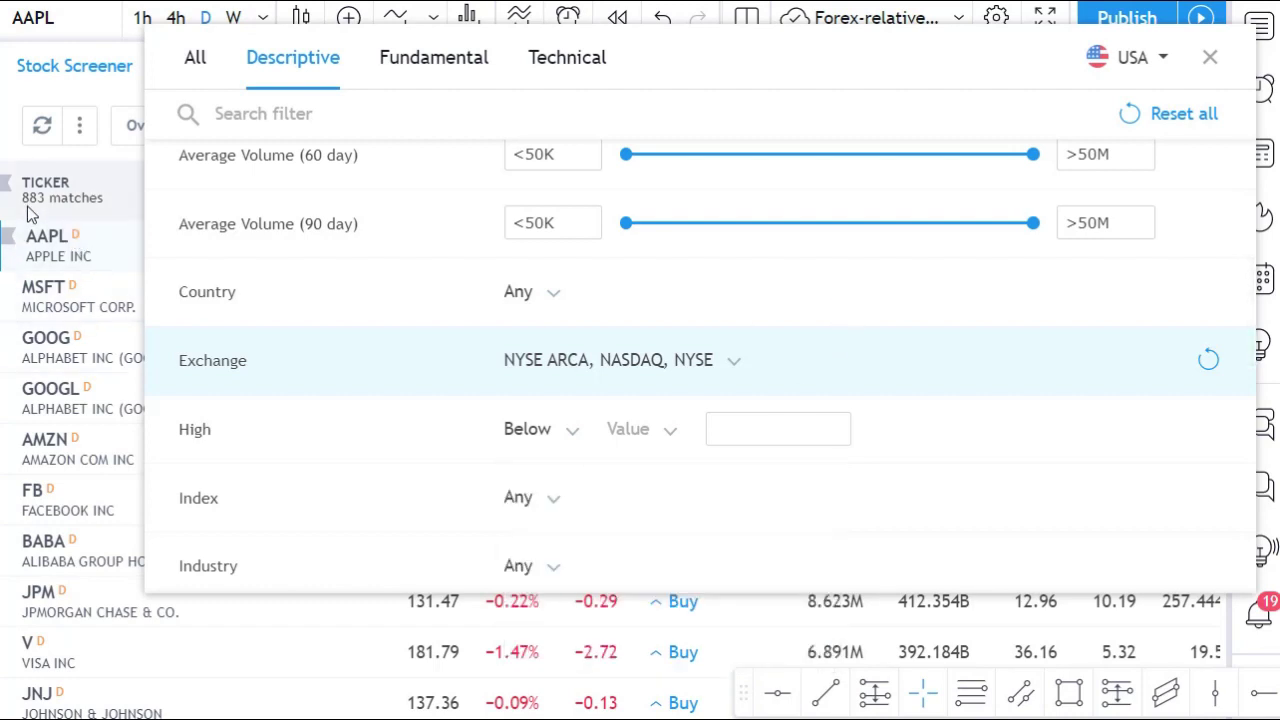
pyautogui.click(1210, 57)
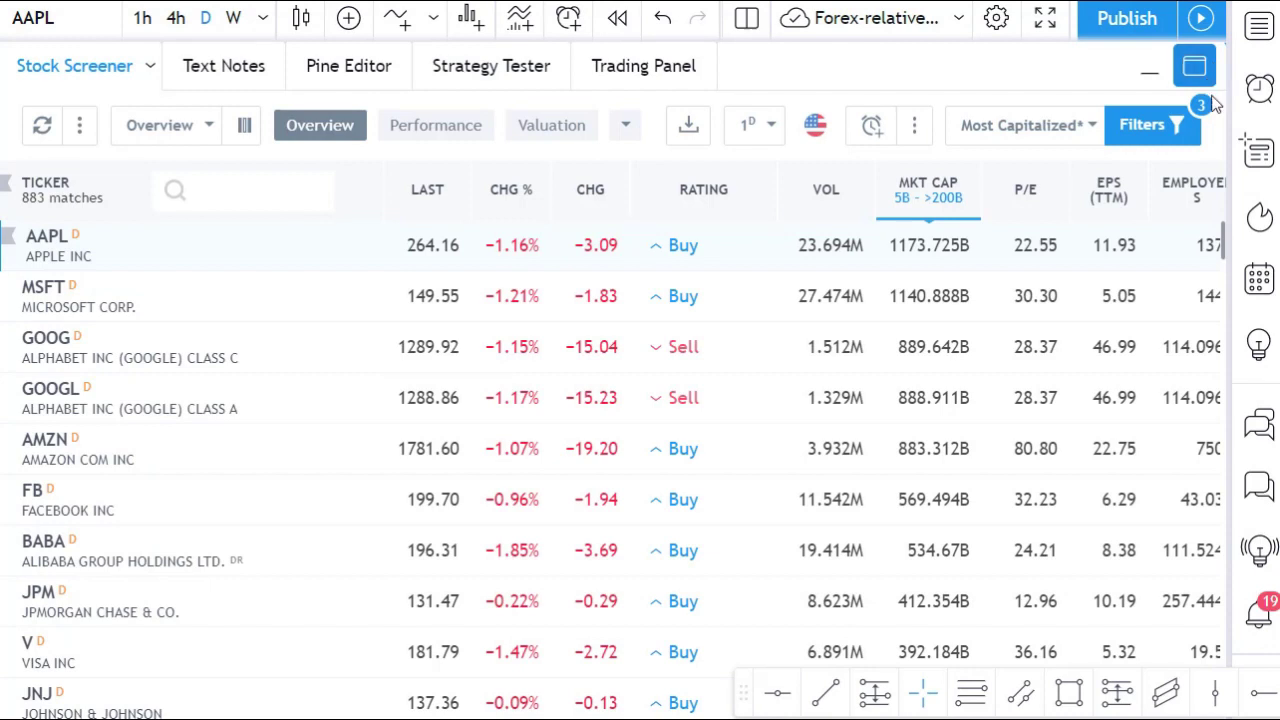
# - Reopen the filters and set the fundamental Debt to Equity Ratio (MRQ) filter to below 0.5
pyautogui.click(1162, 124)
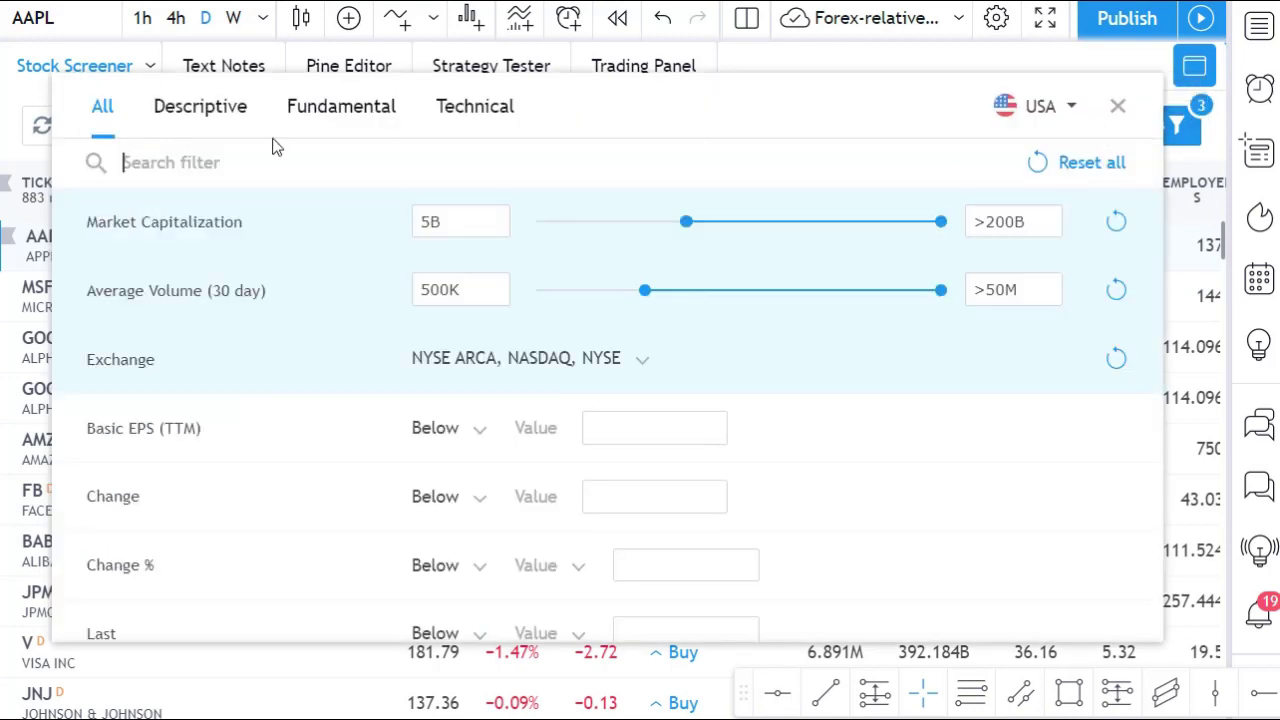
pyautogui.click(338, 108)
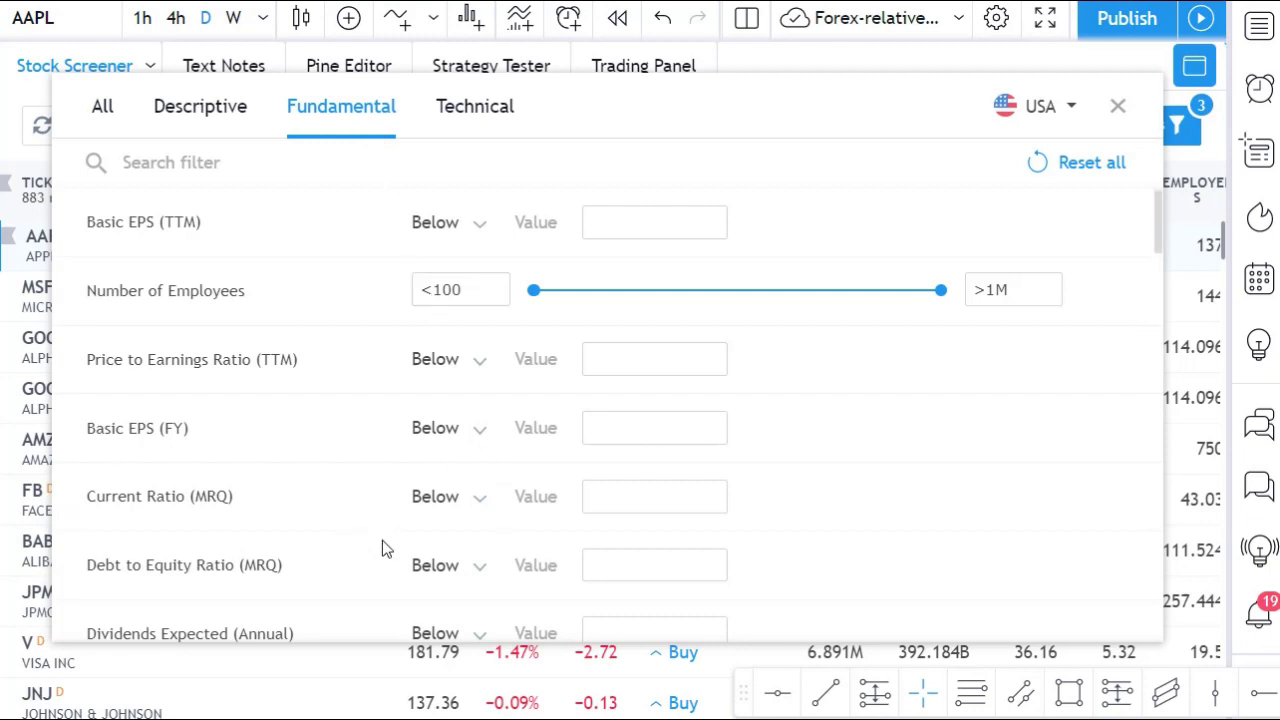
pyautogui.scroll(-1, 360, 555)
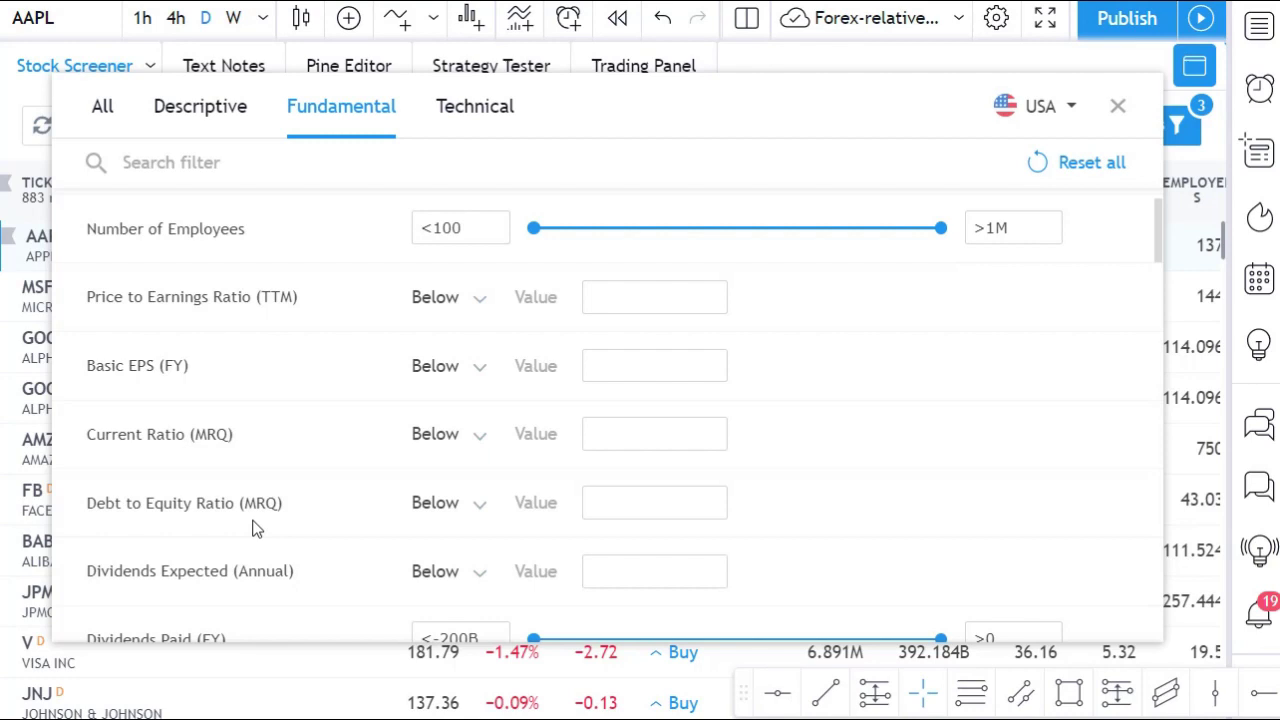
pyautogui.click(627, 510)
pyautogui.write('0.5')
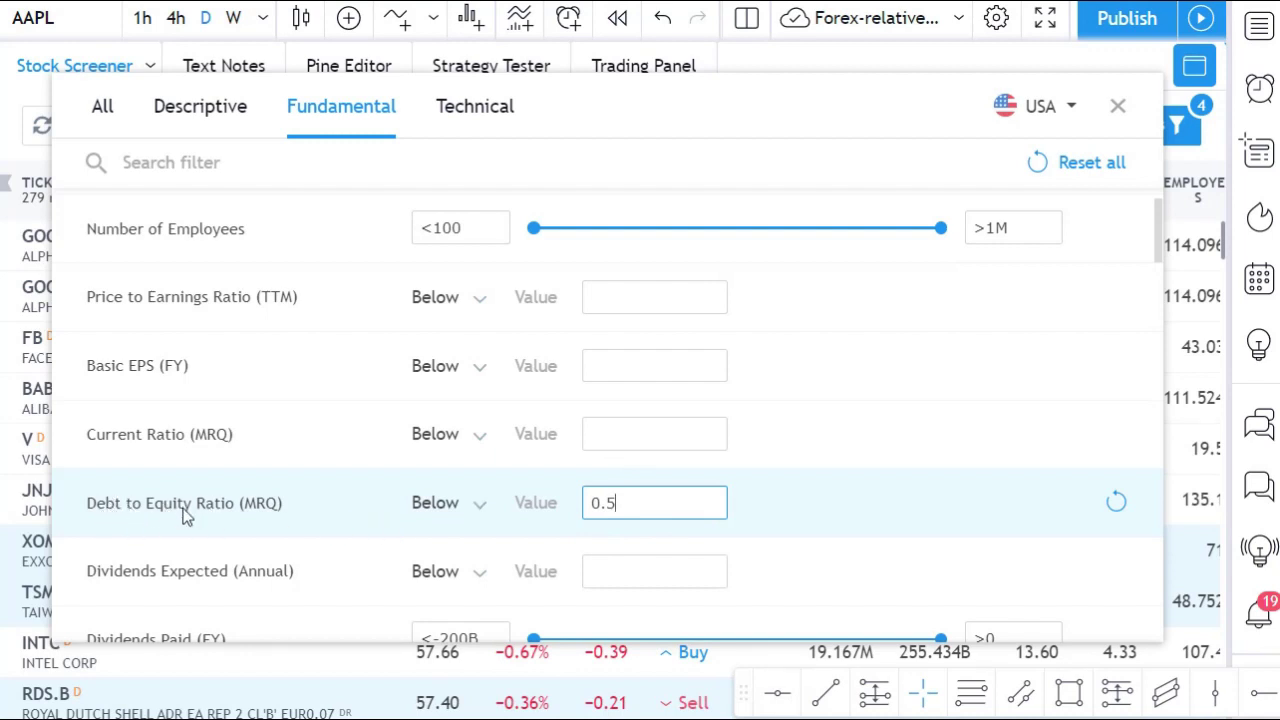
# - Set the Dividends Yield (FY) filter to above 2 and move the filter window aside to uncover the match count
pyautogui.moveTo(688, 109); pyautogui.dragTo(813, 111)
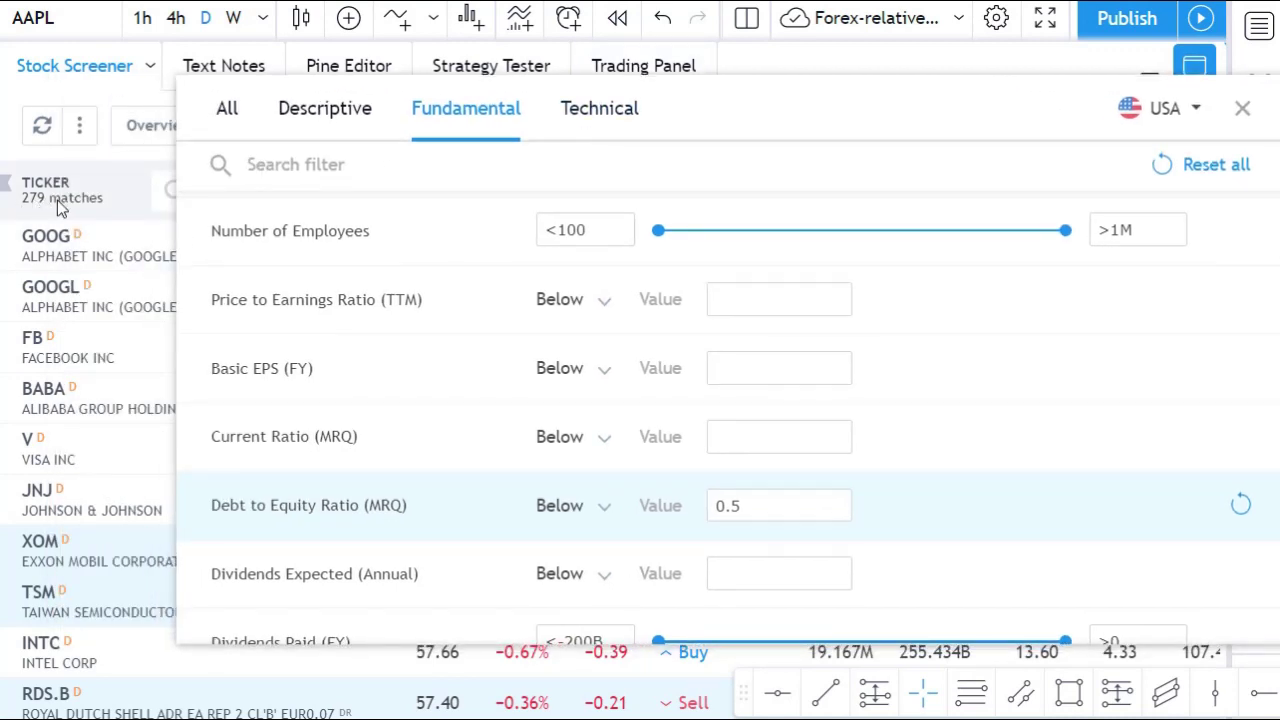
pyautogui.moveTo(794, 126); pyautogui.dragTo(680, 91)
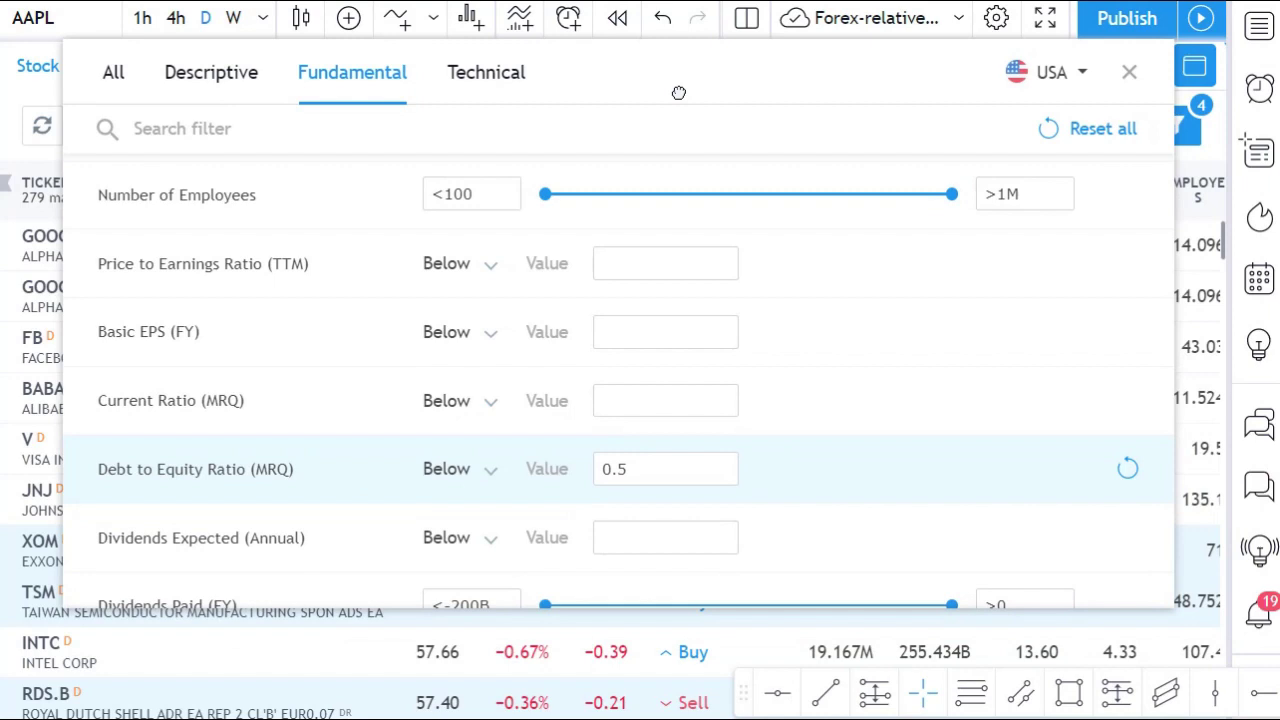
pyautogui.scroll(-1, 645, 387)
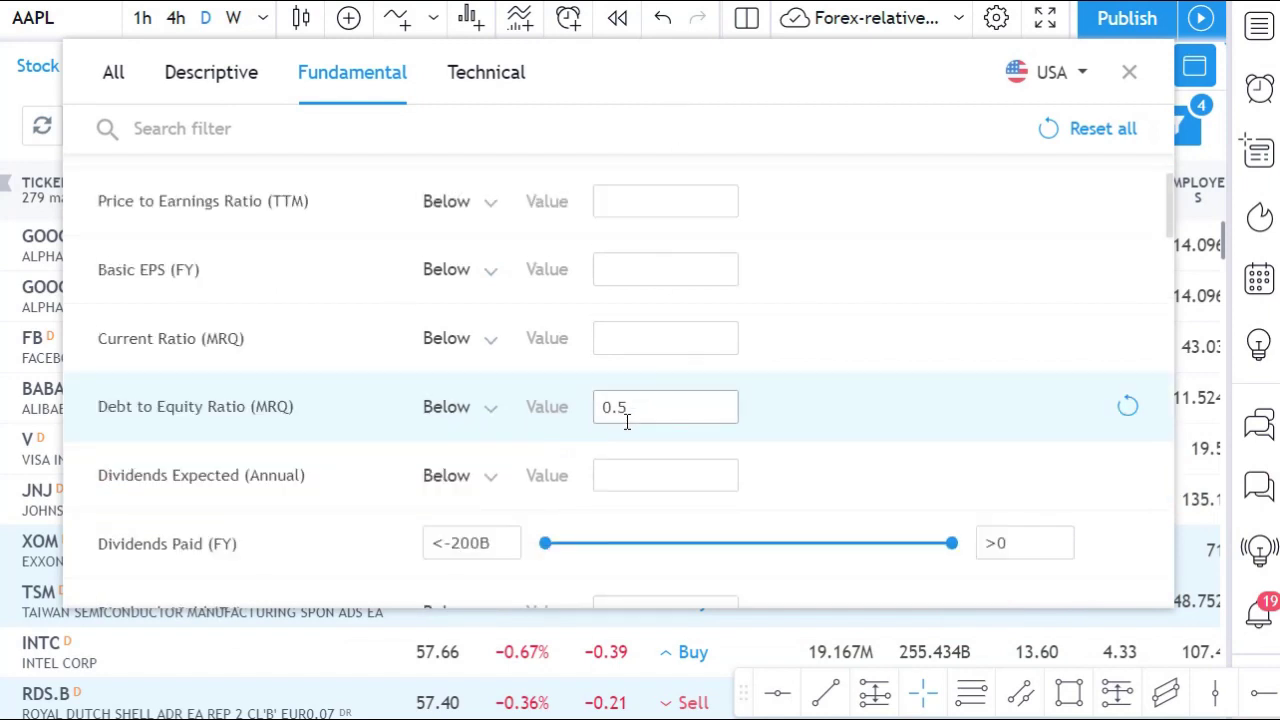
pyautogui.scroll(-1, 627, 421)
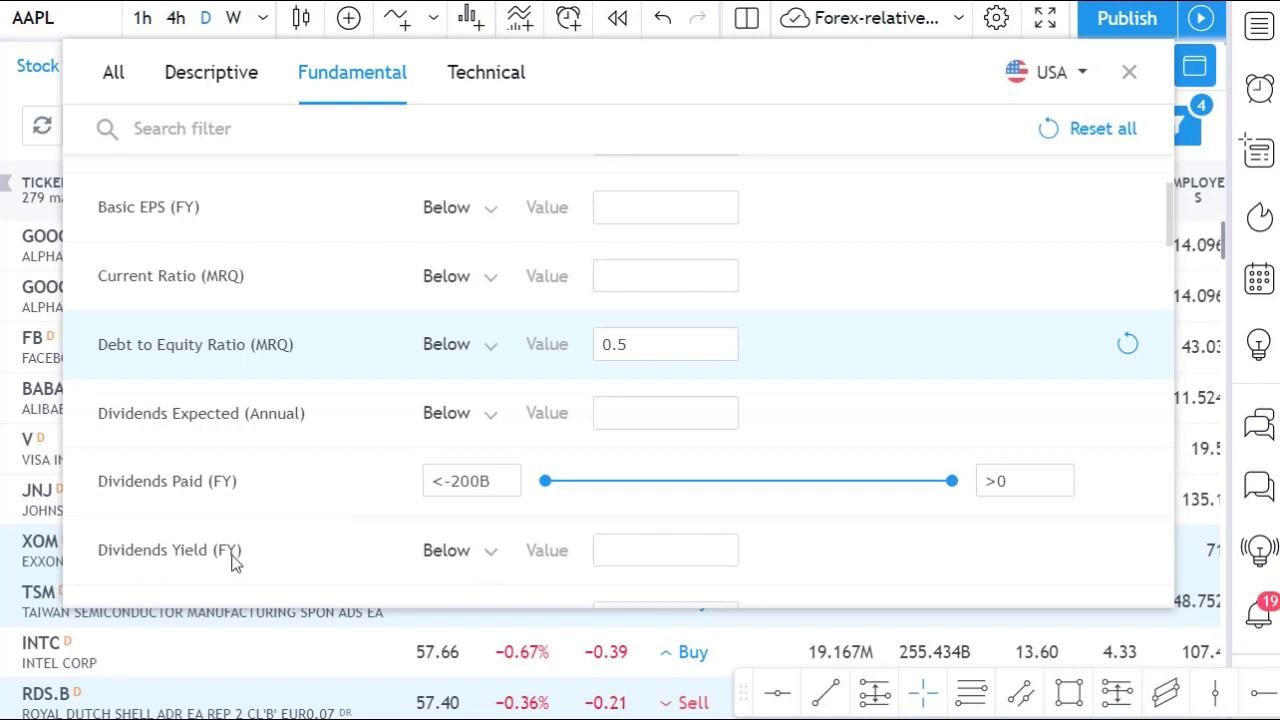
pyautogui.click(490, 553)
pyautogui.scroll(-1, 510, 578)
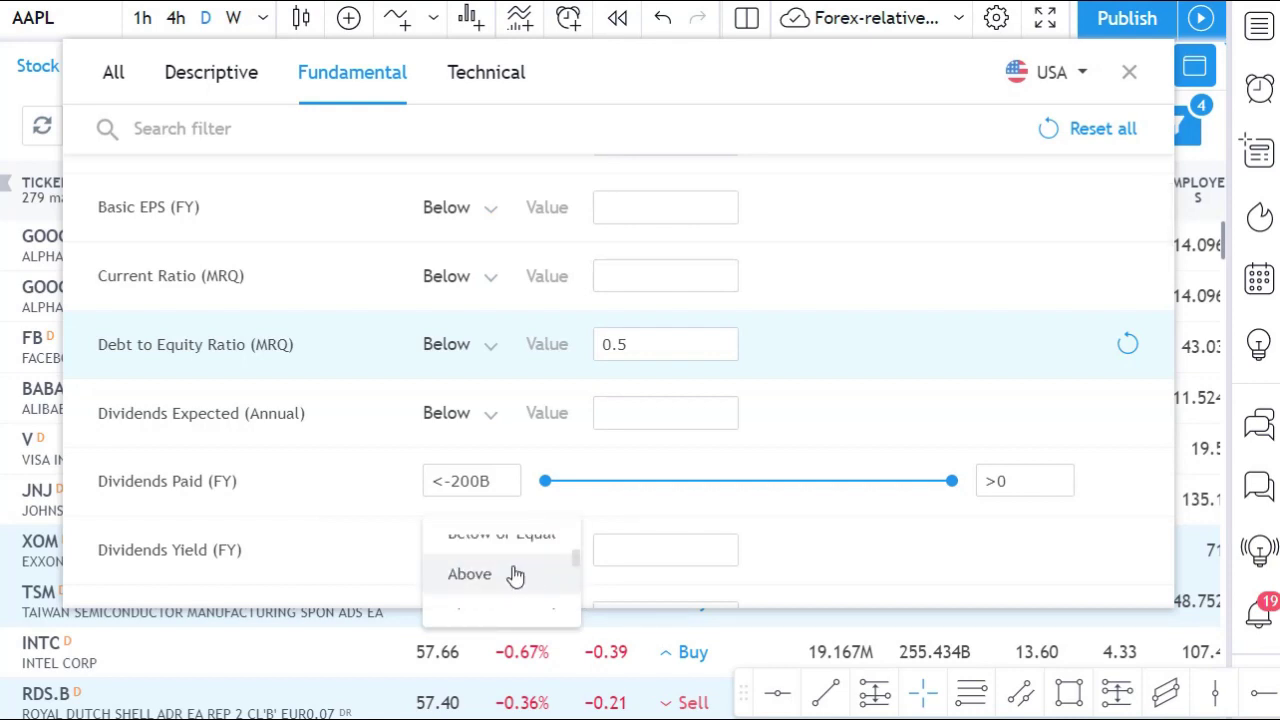
pyautogui.click(517, 574)
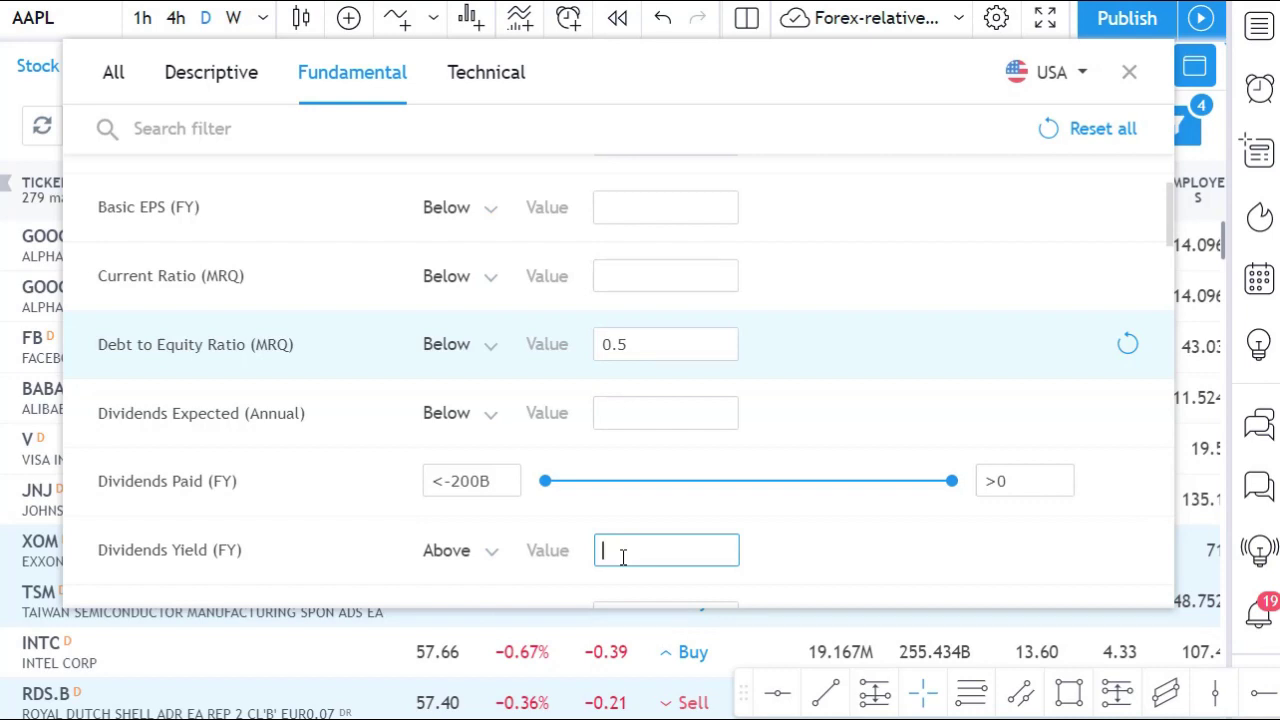
pyautogui.click(706, 85)
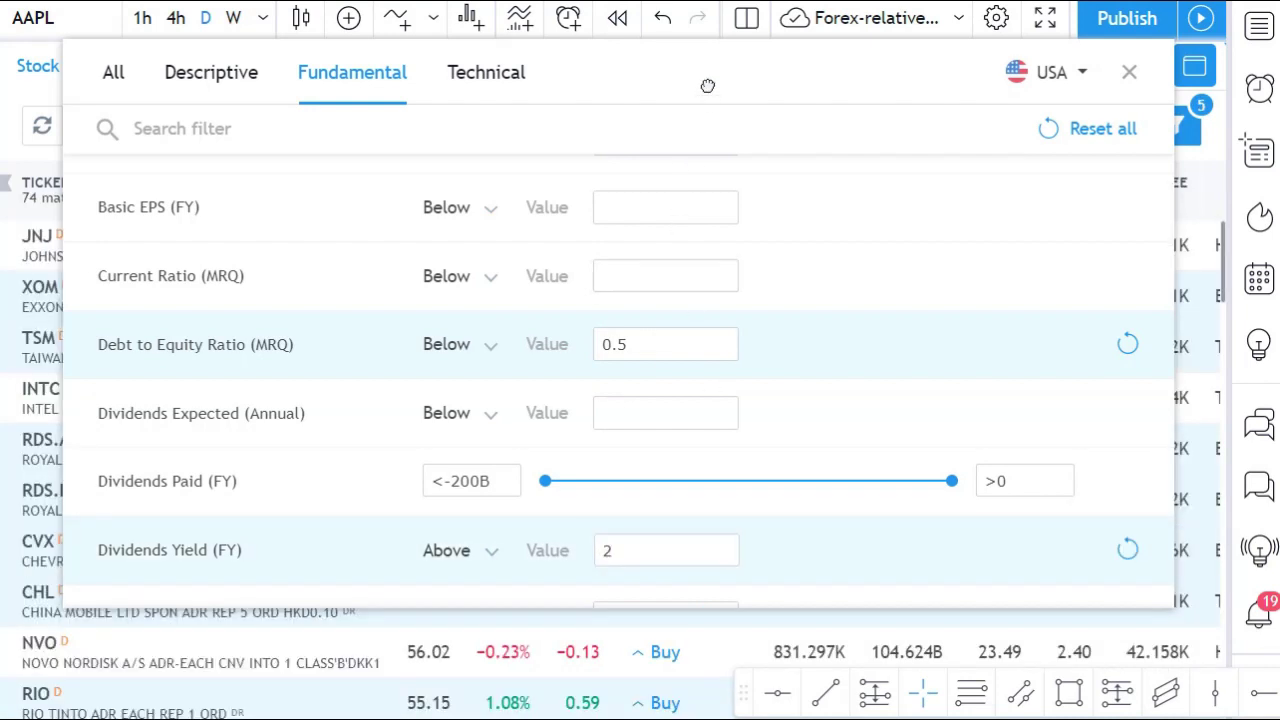
pyautogui.moveTo(695, 82); pyautogui.dragTo(808, 80)
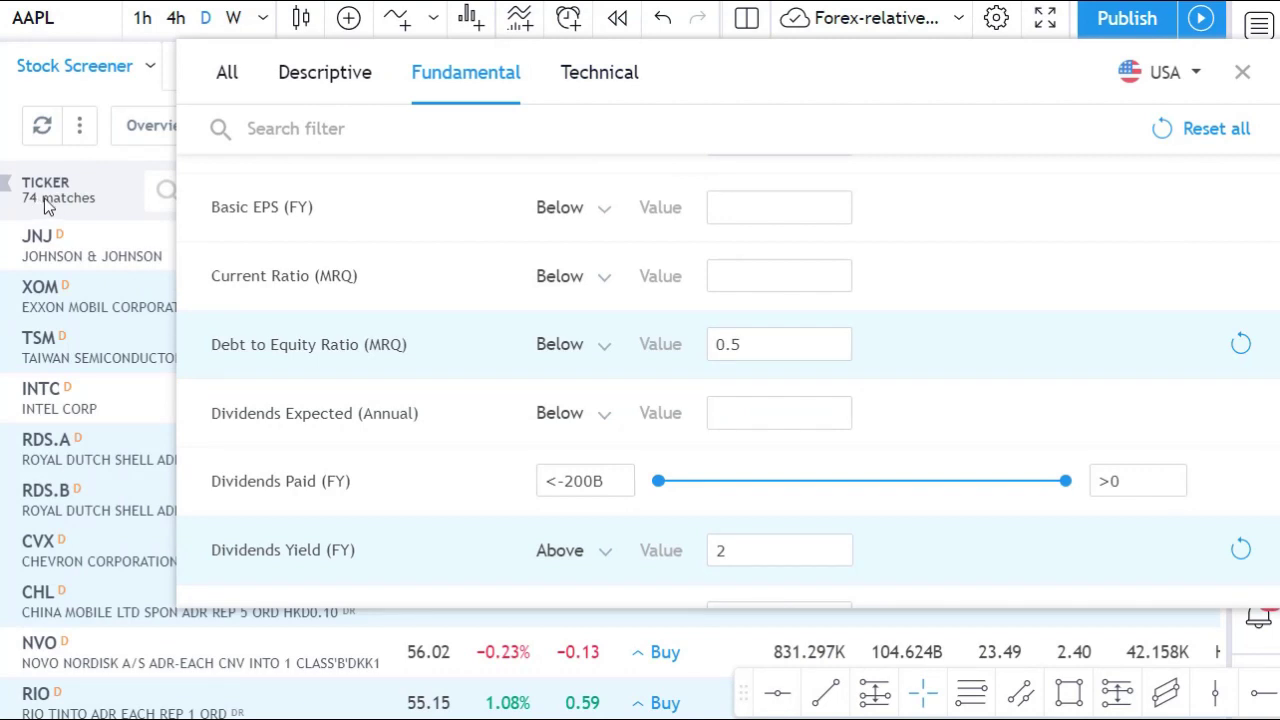
# - Look through the remaining fundamental filters, from dividends per share and EPS to the margin, price and return ratios
pyautogui.scroll(-2, 638, 394)
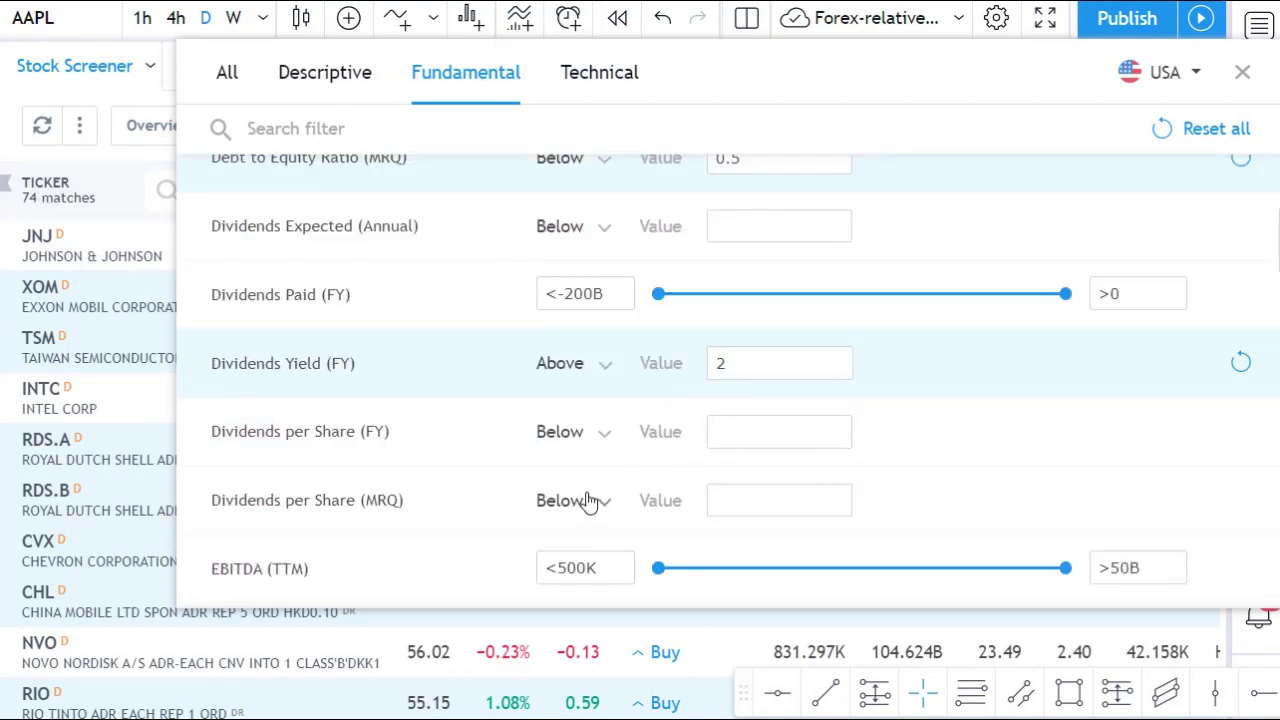
pyautogui.scroll(-1, 511, 454)
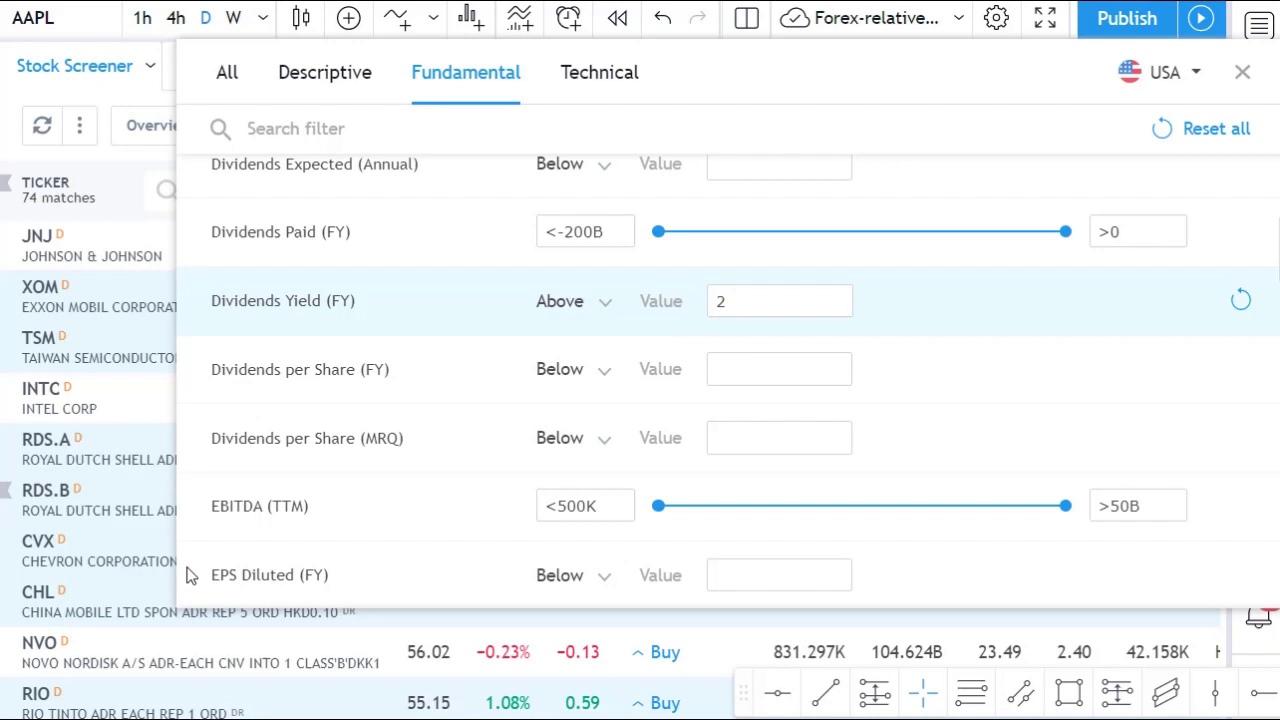
pyautogui.scroll(-3, 190, 575)
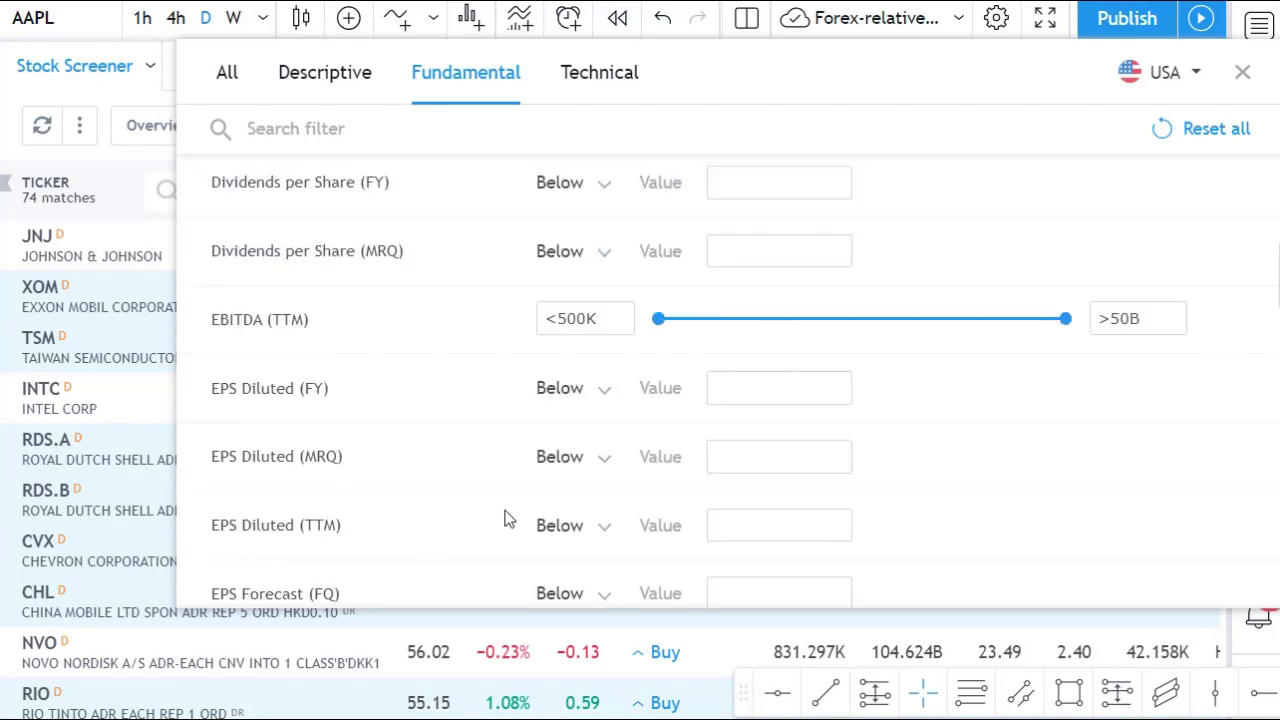
pyautogui.scroll(-2, 508, 519)
pyautogui.scroll(-1, 508, 517)
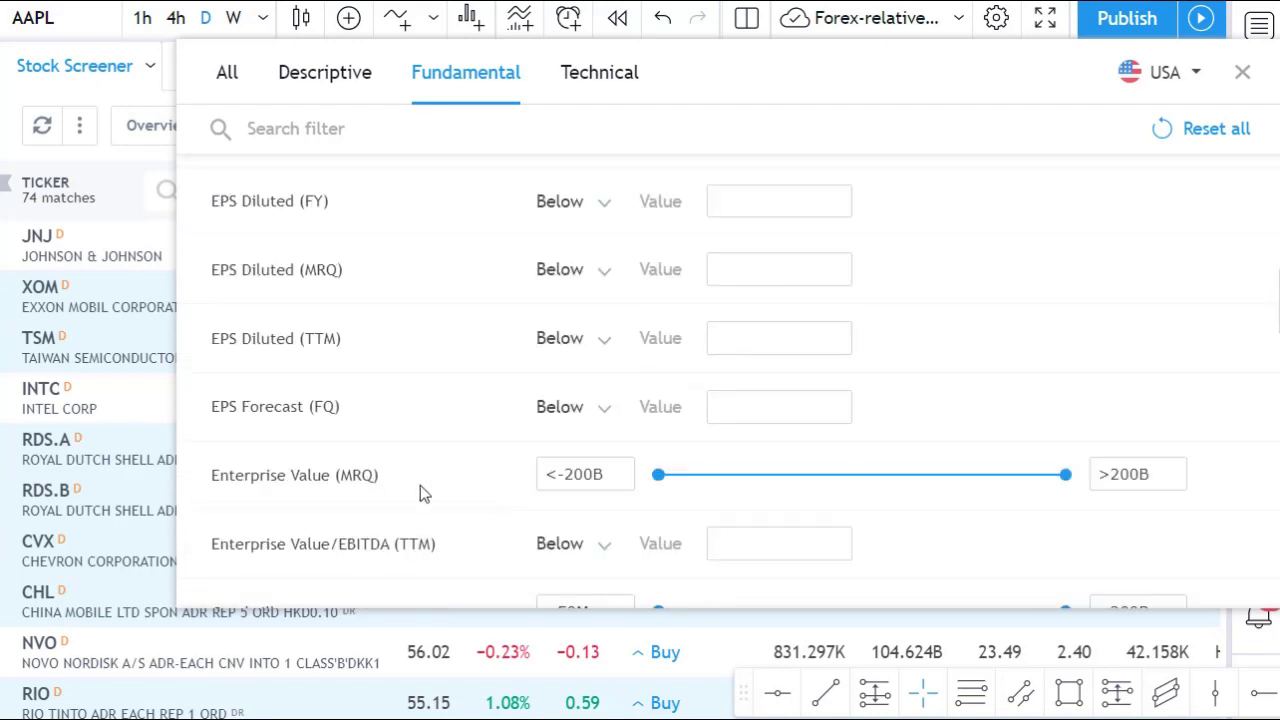
pyautogui.scroll(-3, 520, 495)
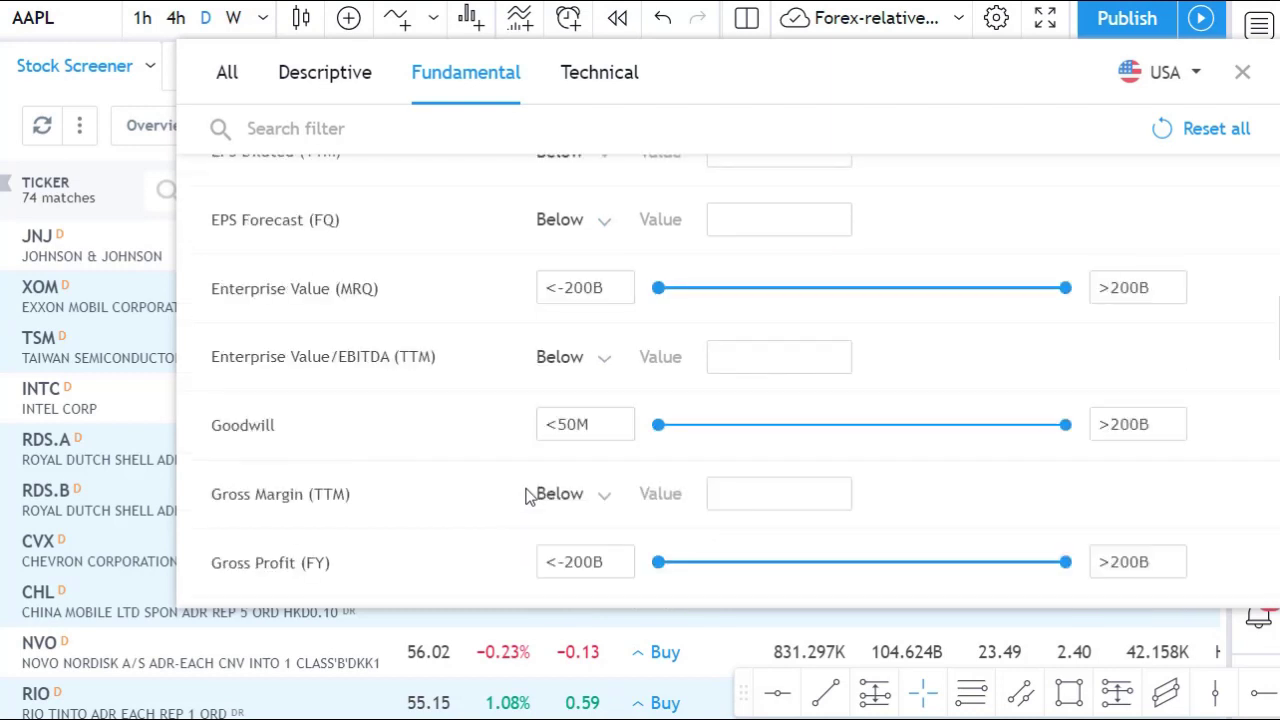
pyautogui.scroll(-3, 524, 490)
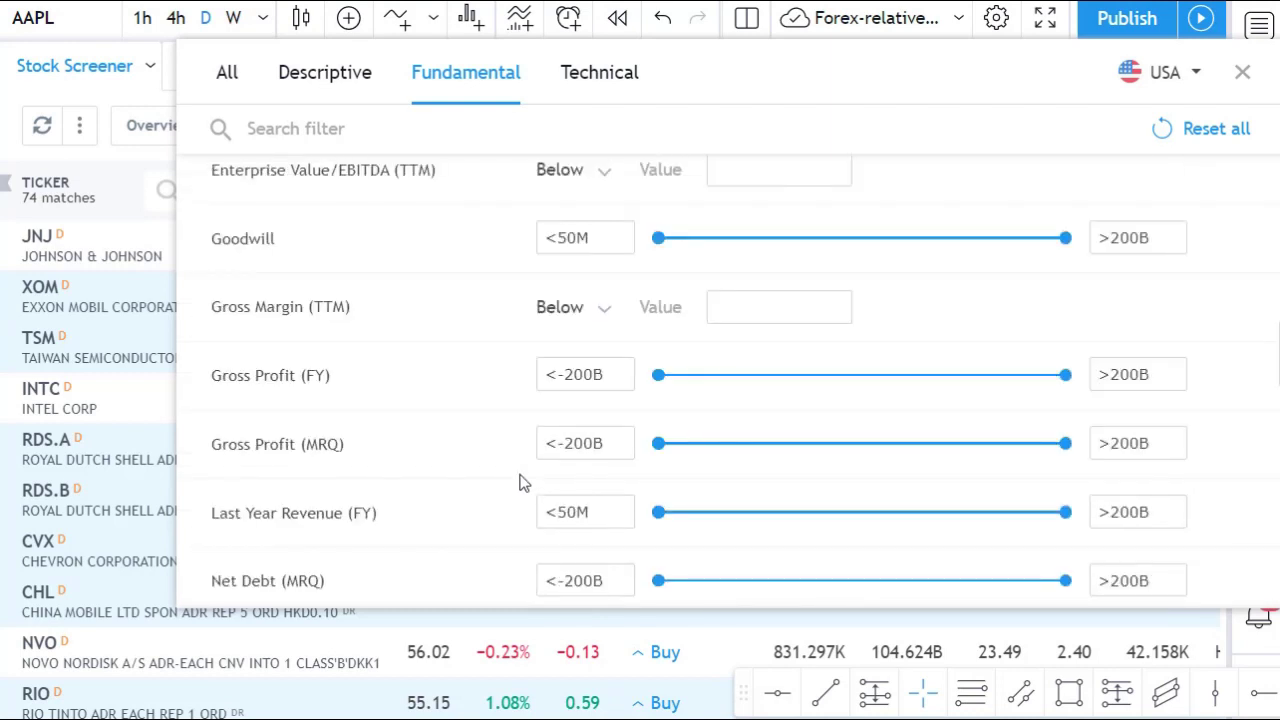
pyautogui.scroll(-1, 521, 480)
pyautogui.scroll(-5, 537, 463)
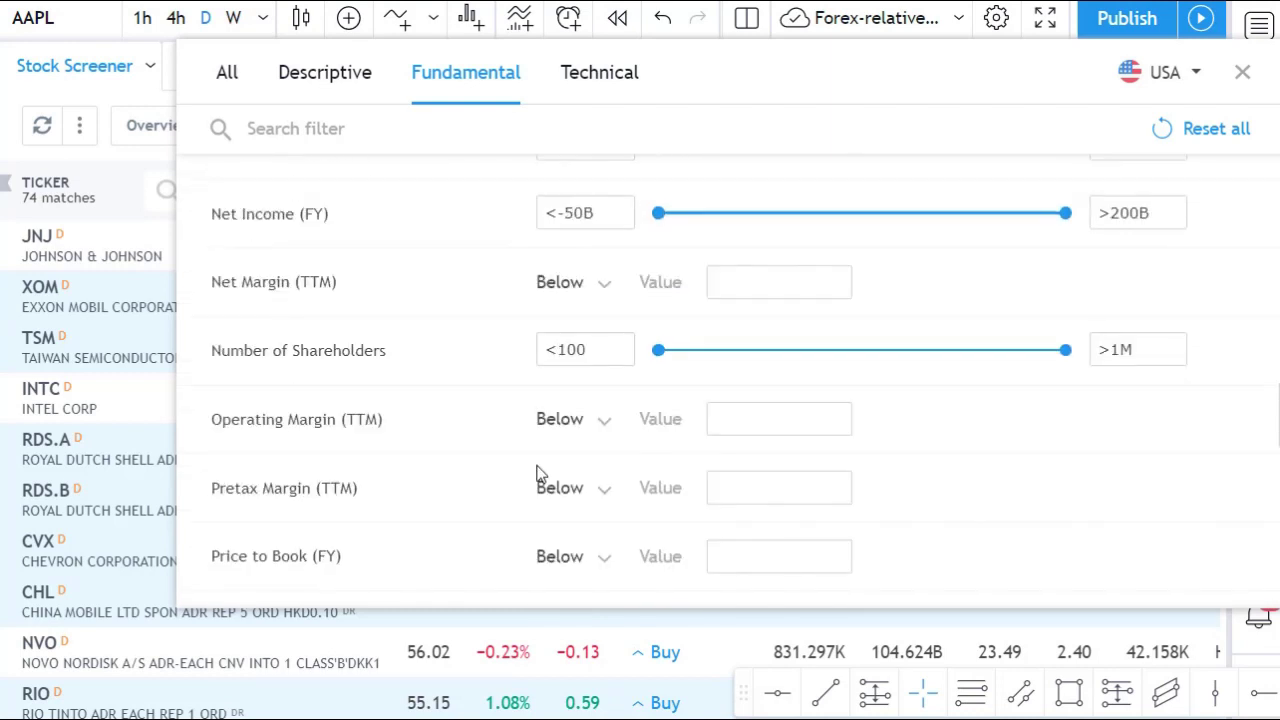
pyautogui.scroll(-1, 537, 473)
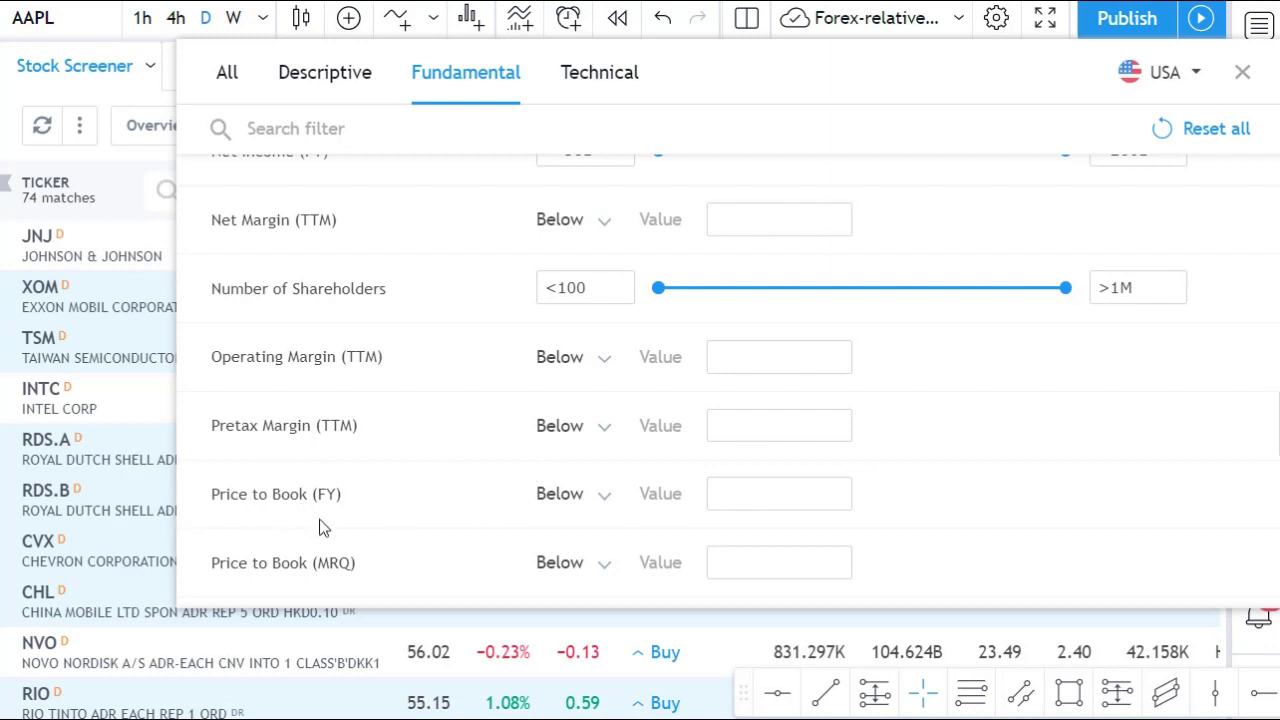
pyautogui.scroll(-2, 387, 485)
pyautogui.scroll(-3, 461, 531)
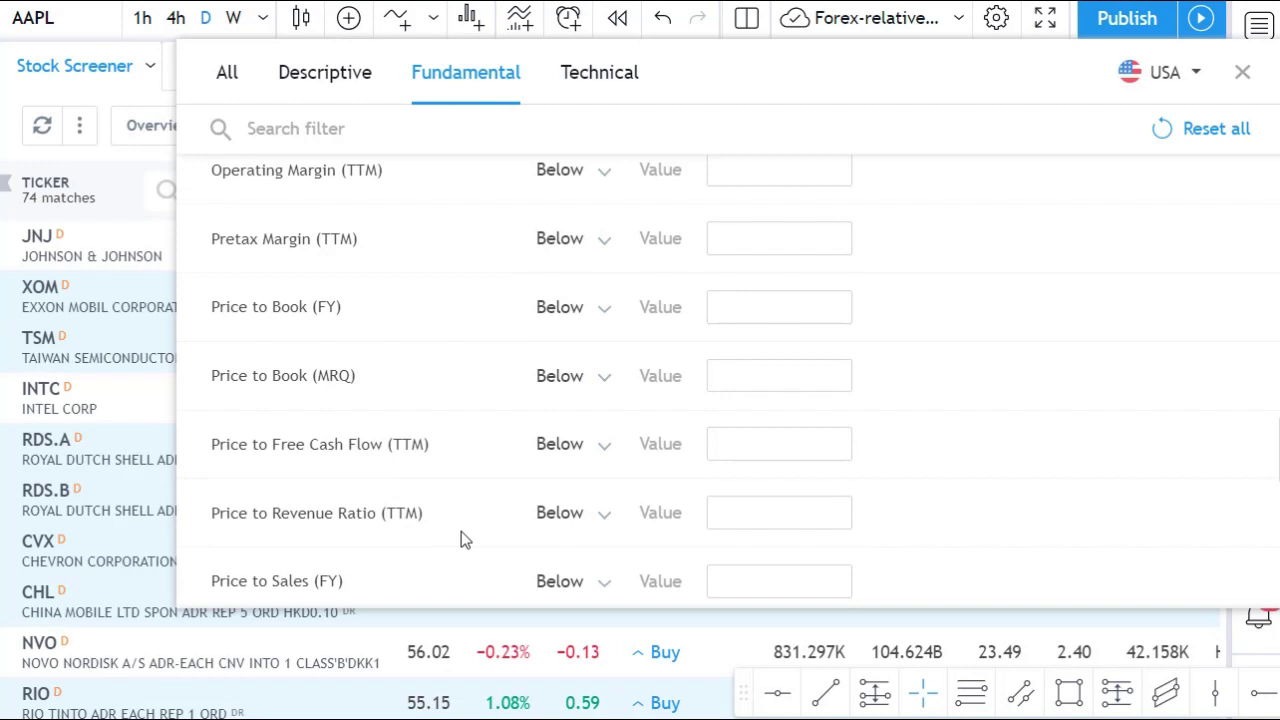
pyautogui.scroll(-2, 477, 530)
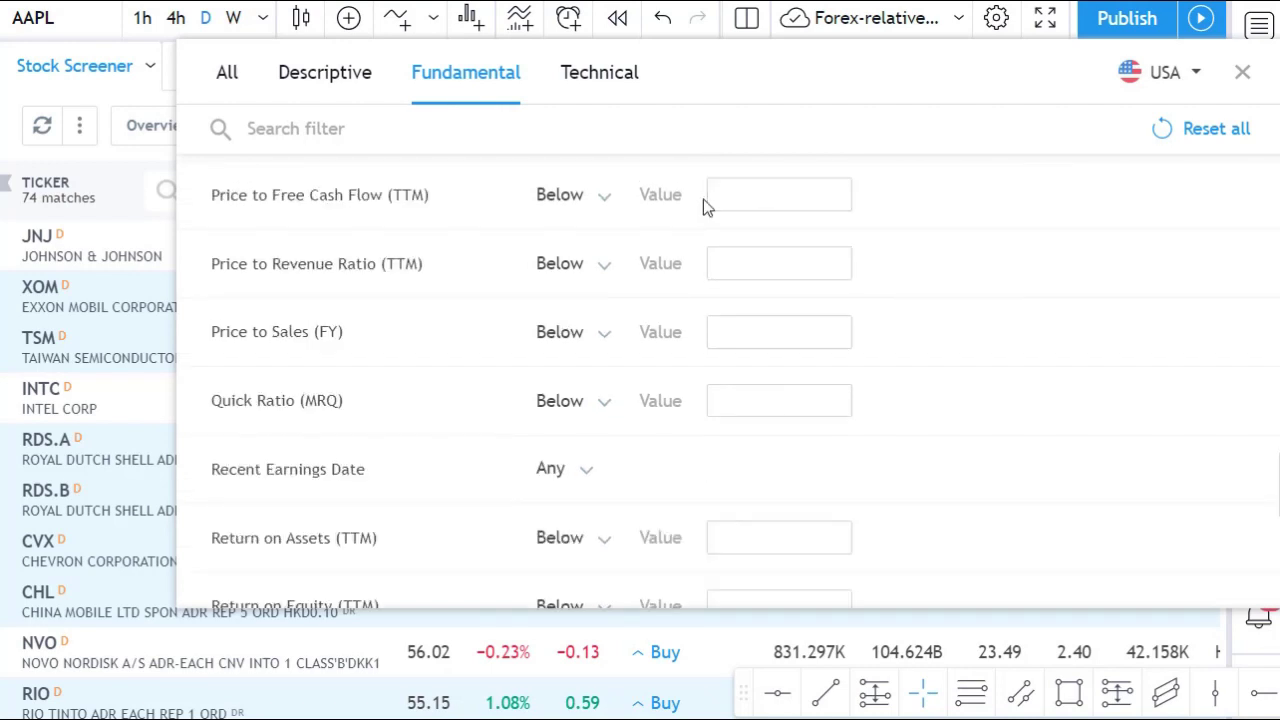
# - Look through the available technical filters, including performance, price change and moving averages, and close the filter settings
pyautogui.click(605, 83)
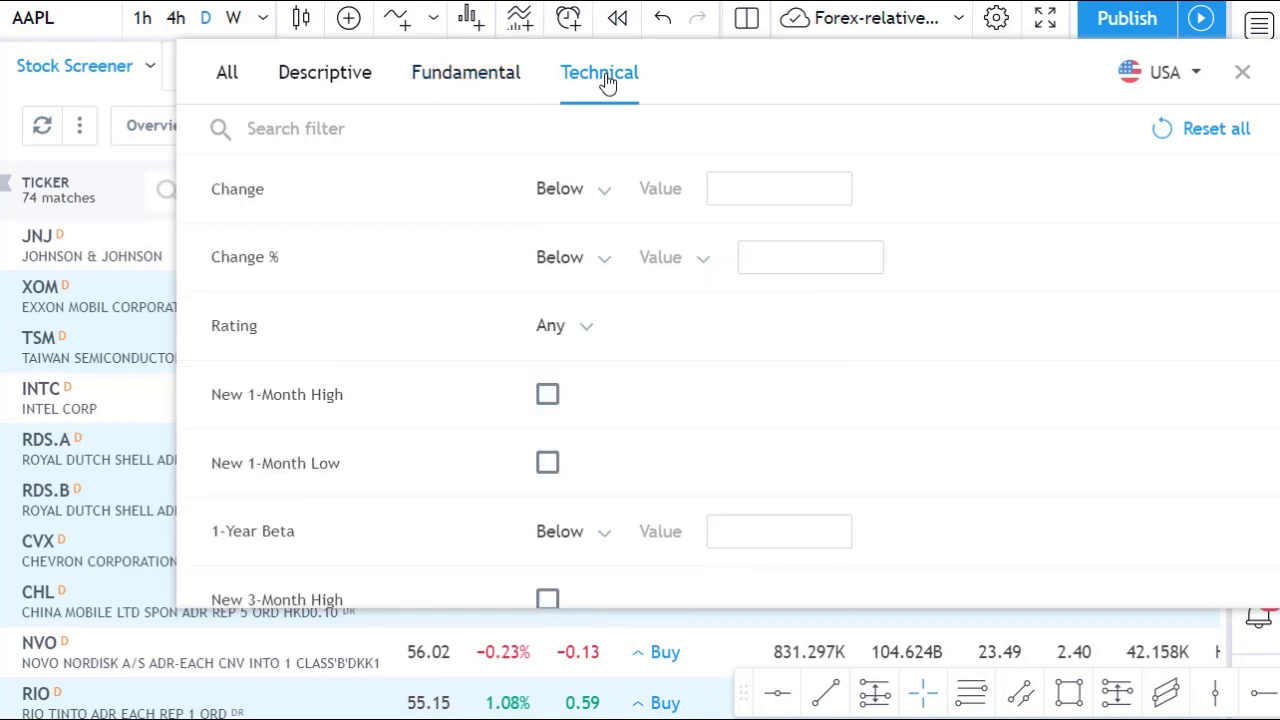
pyautogui.scroll(-5, 627, 348)
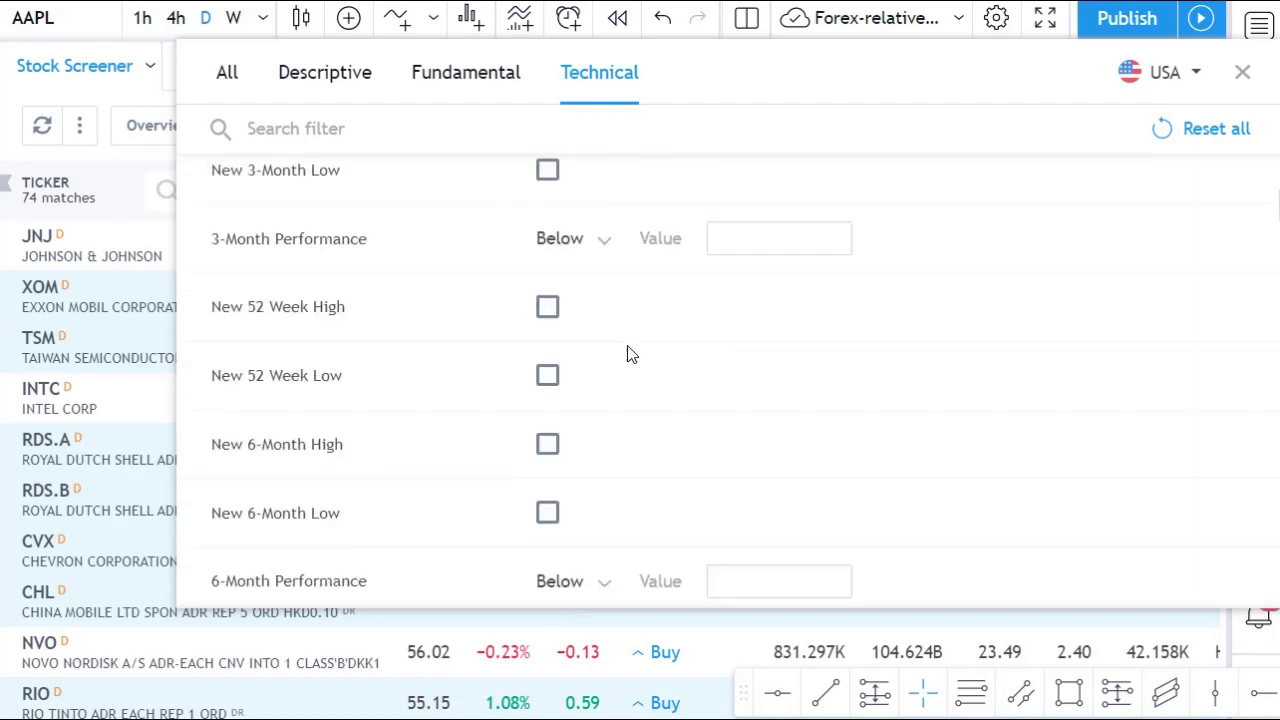
pyautogui.scroll(-15, 627, 353)
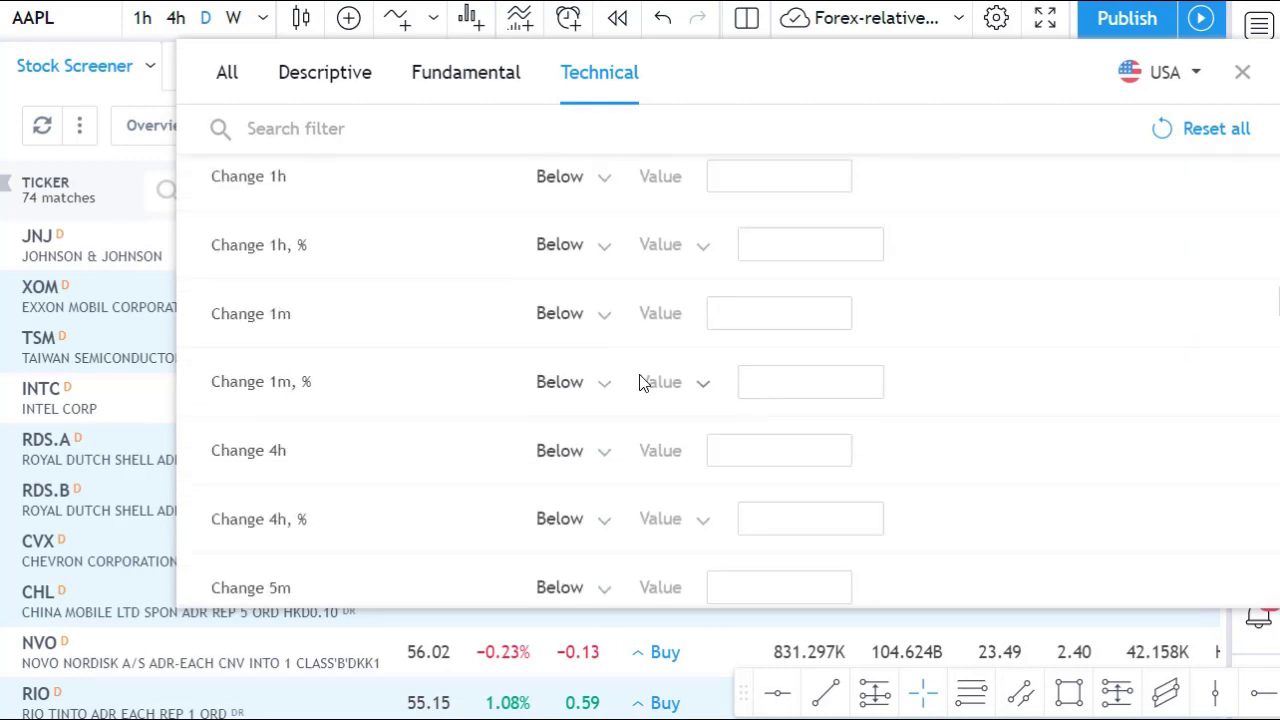
pyautogui.scroll(-8, 648, 350)
pyautogui.scroll(-20, 648, 350)
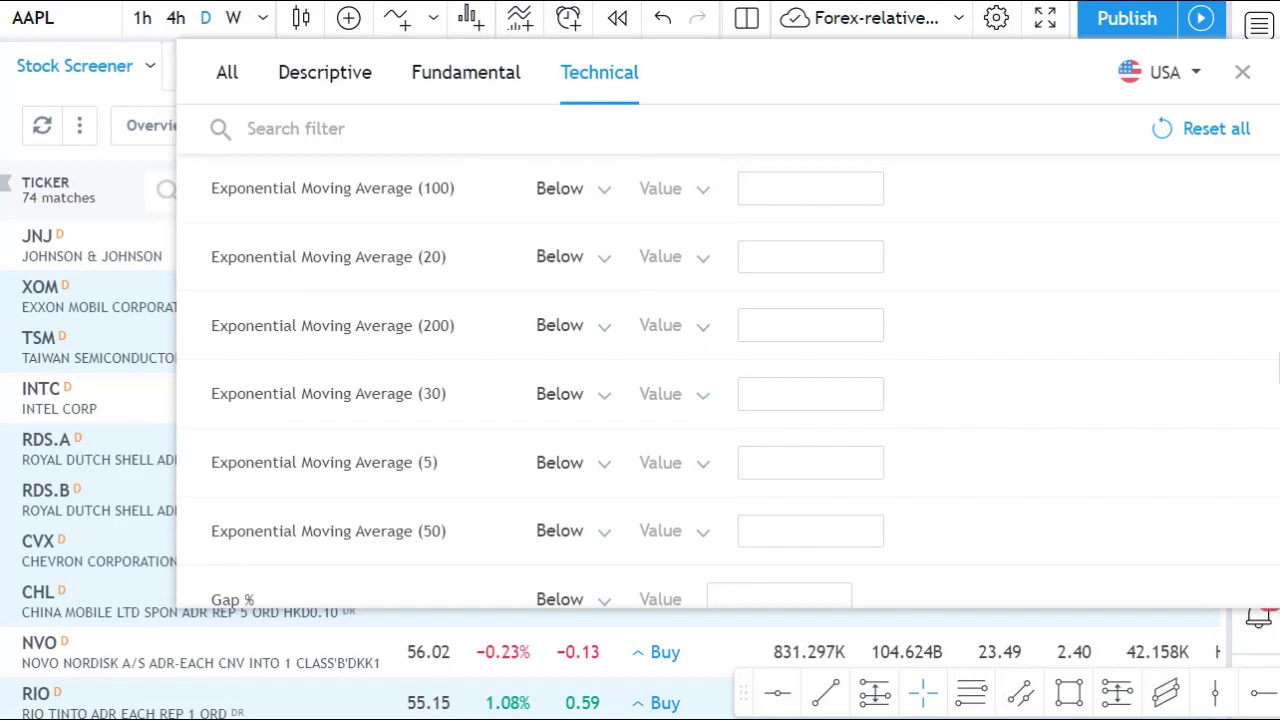
pyautogui.press('Escape')
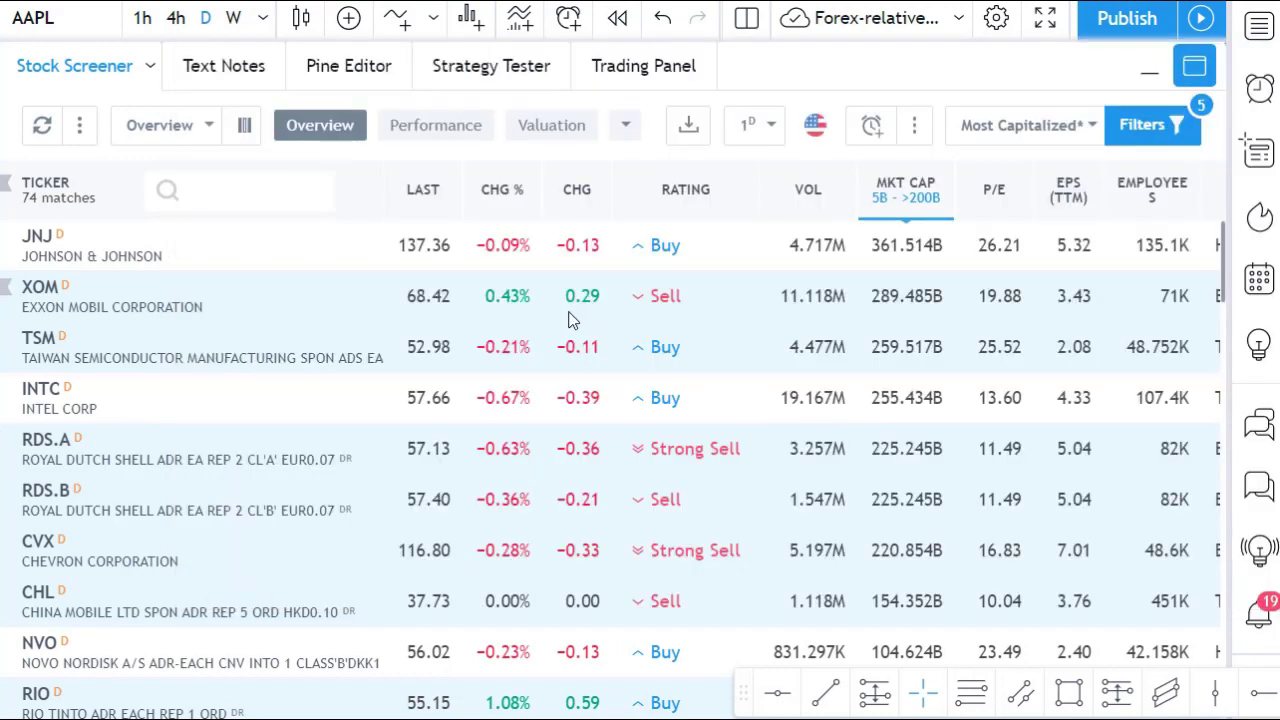
# - Reopen the technical filters, set the Simple Moving Average (200) condition to Above, and move the filter window off the ticker list
pyautogui.click(1155, 135)
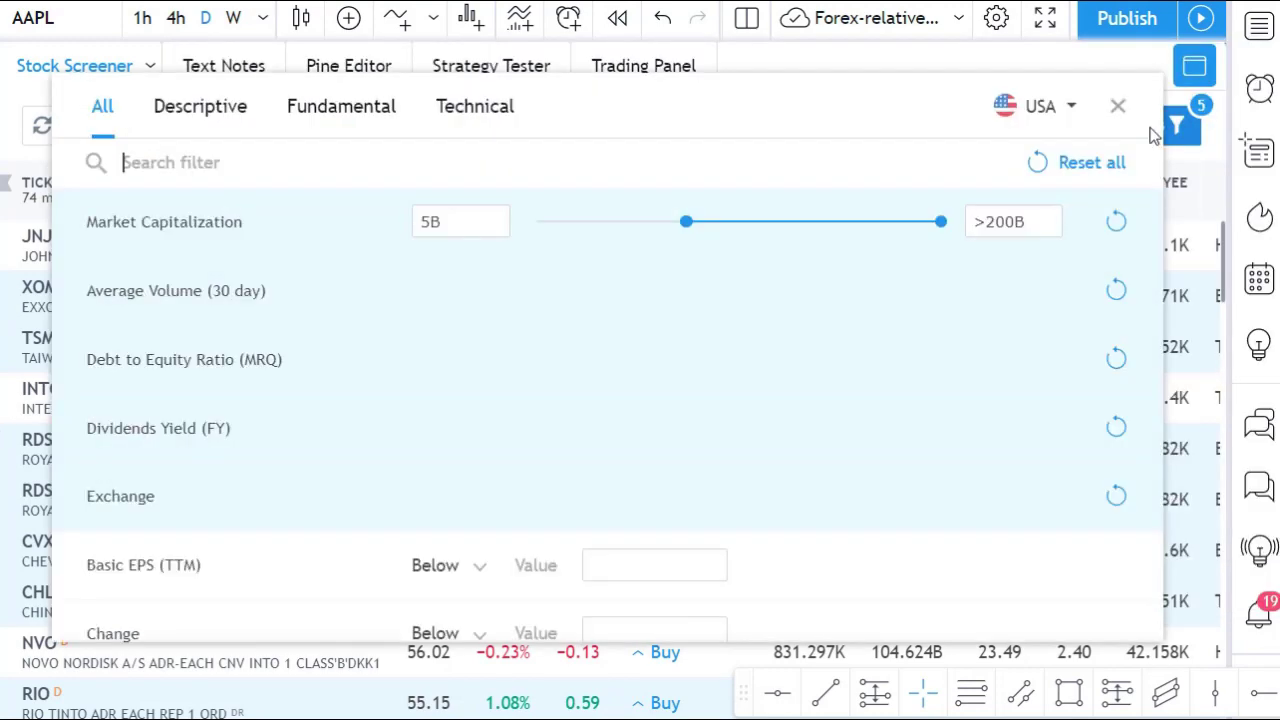
pyautogui.click(474, 108)
pyautogui.scroll(-8, 430, 400)
pyautogui.scroll(-10, 436, 396)
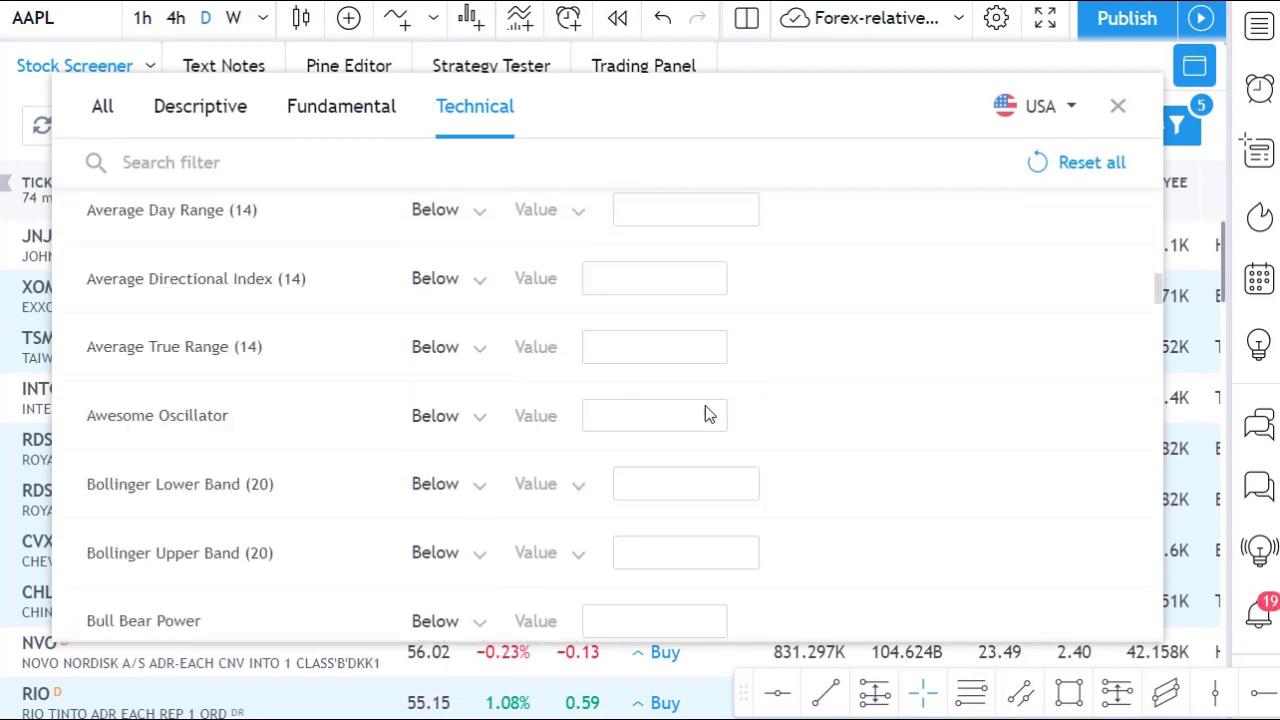
pyautogui.scroll(-5, 1146, 398)
pyautogui.moveTo(1146, 398); pyautogui.dragTo(1163, 569)
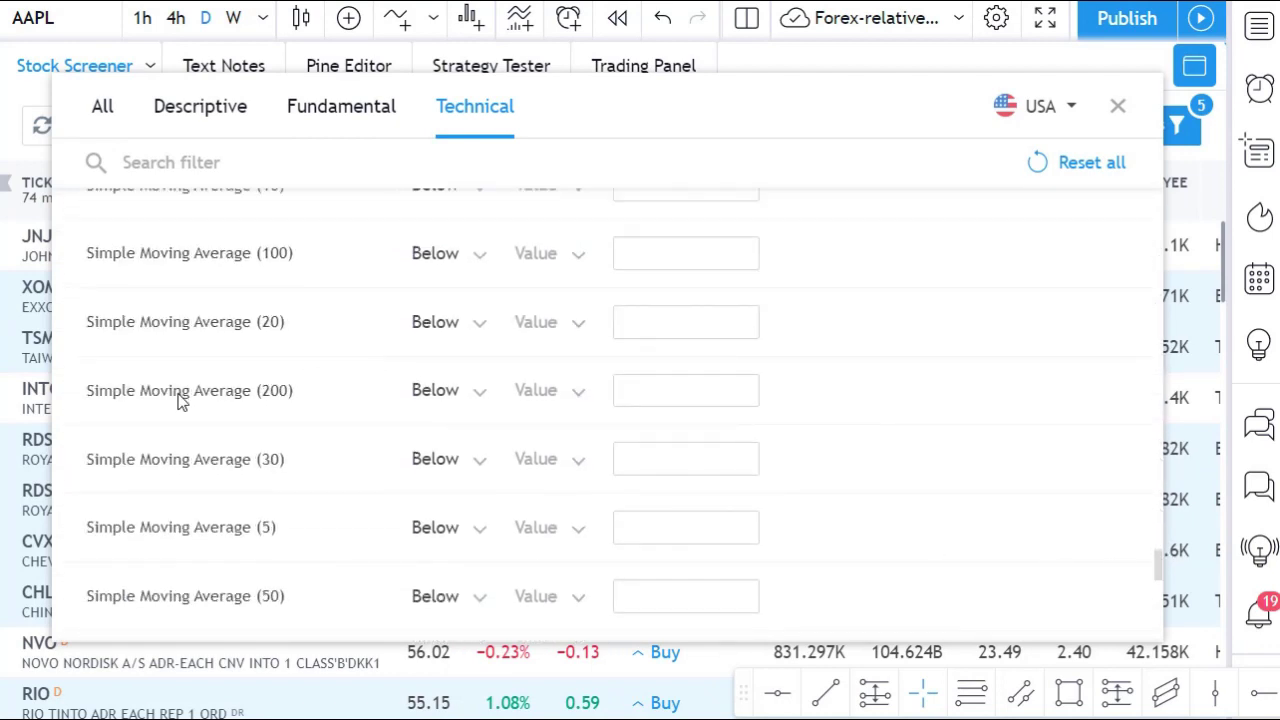
pyautogui.click(484, 396)
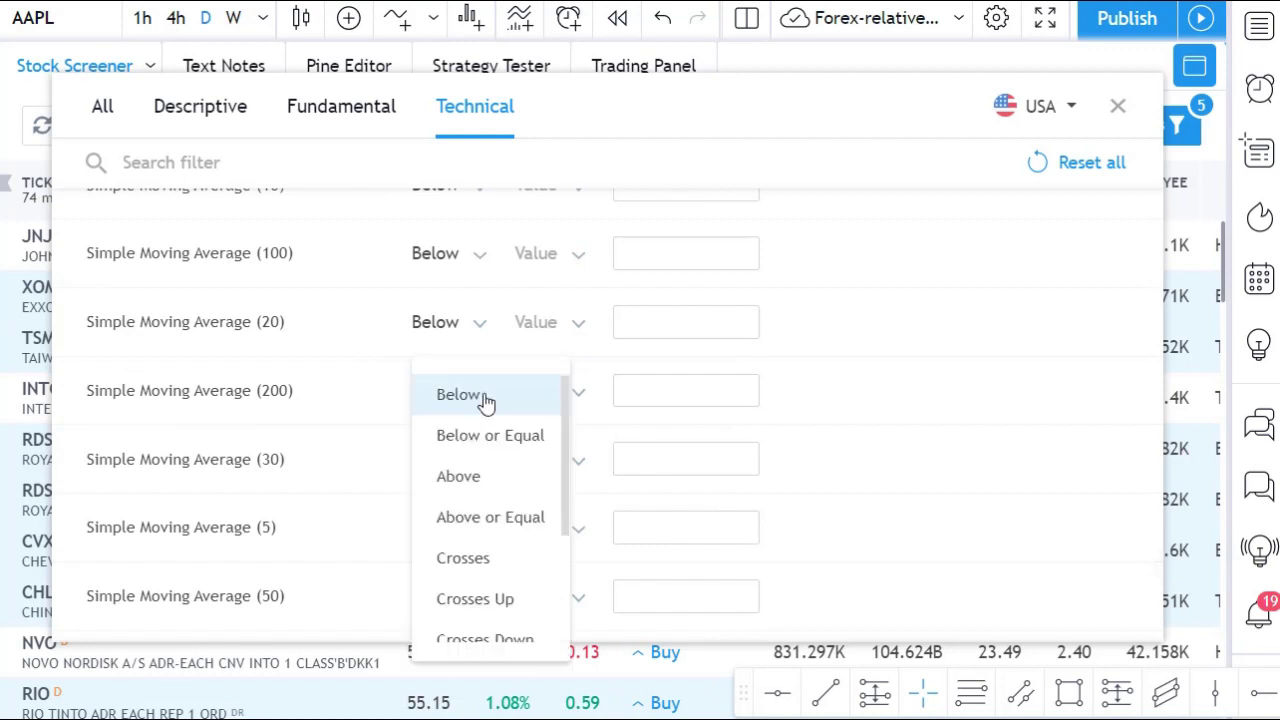
pyautogui.click(493, 486)
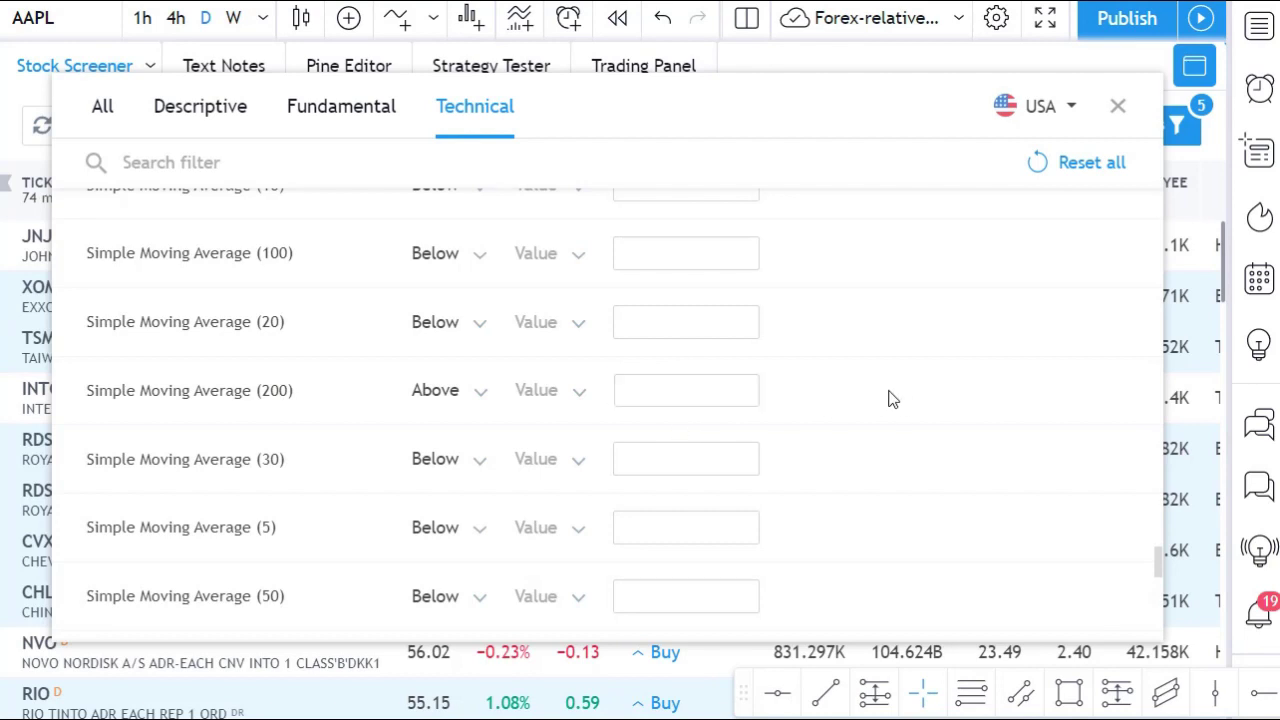
pyautogui.click(787, 420)
pyautogui.moveTo(636, 108); pyautogui.dragTo(762, 126)
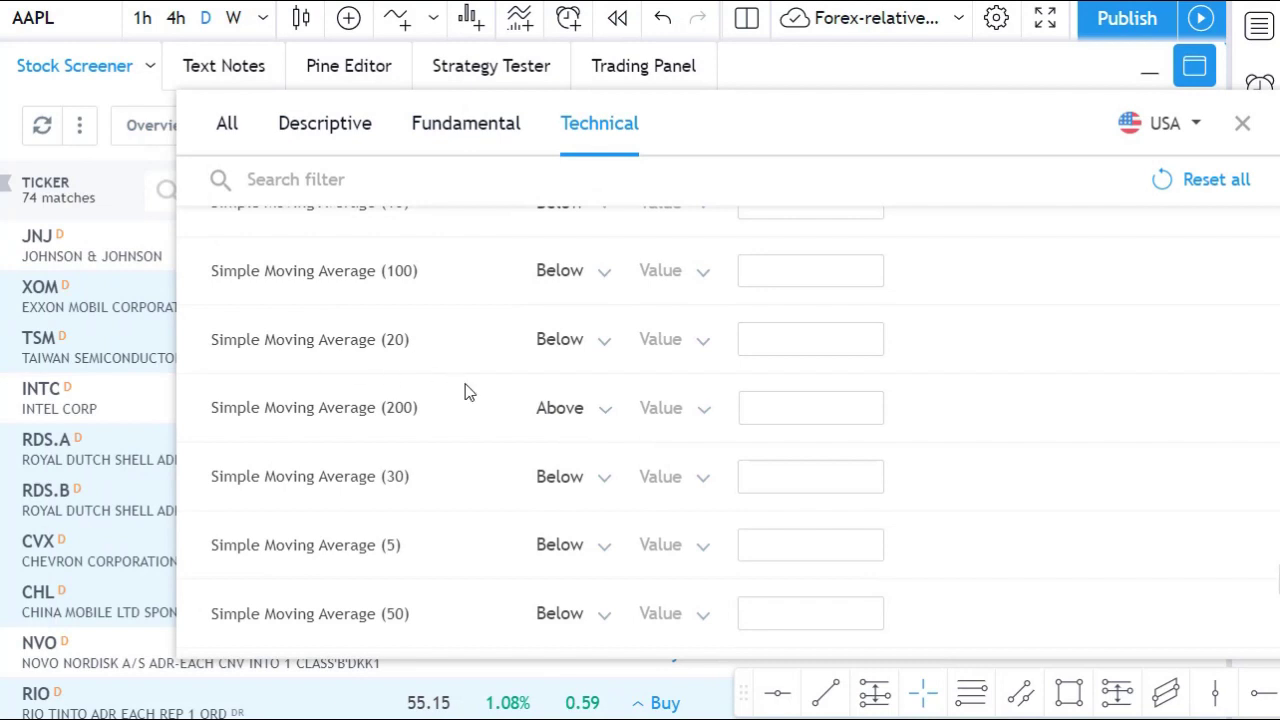
# - Find the Pattern filter among the technical filters and look through its candlestick pattern options, leaving the list without a choice
pyautogui.scroll(3, 700, 440)
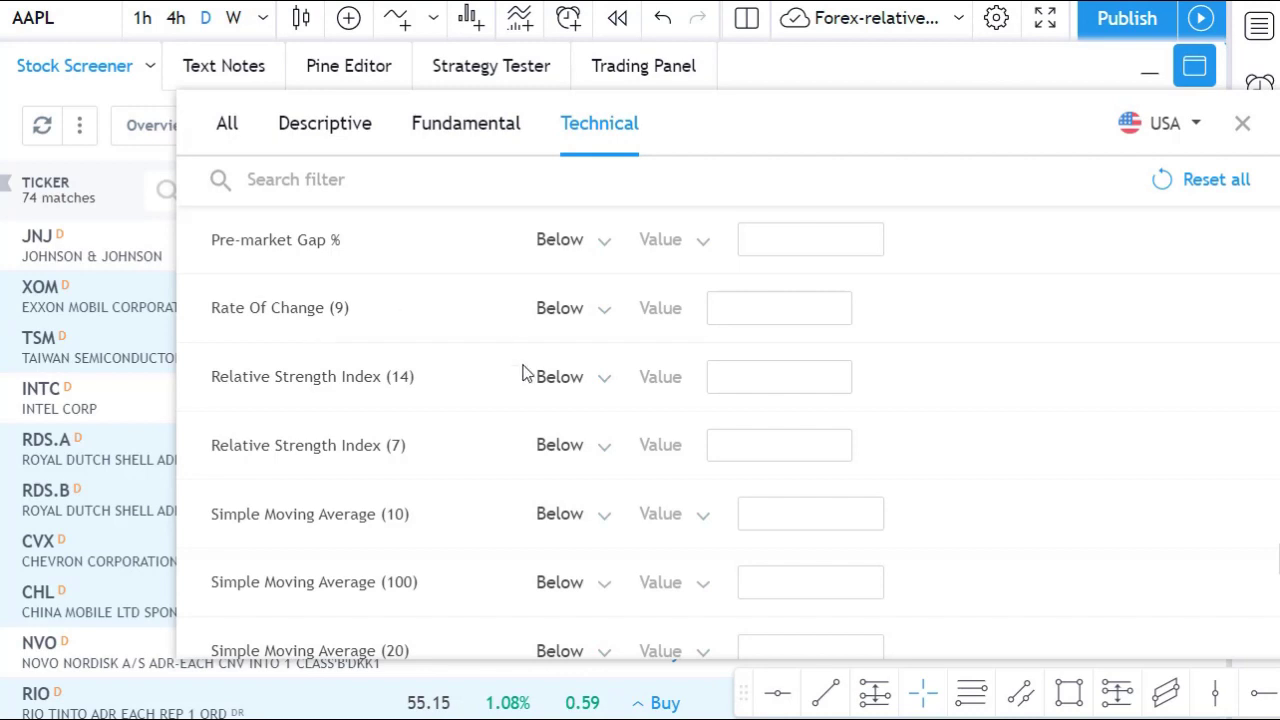
pyautogui.scroll(2, 523, 368)
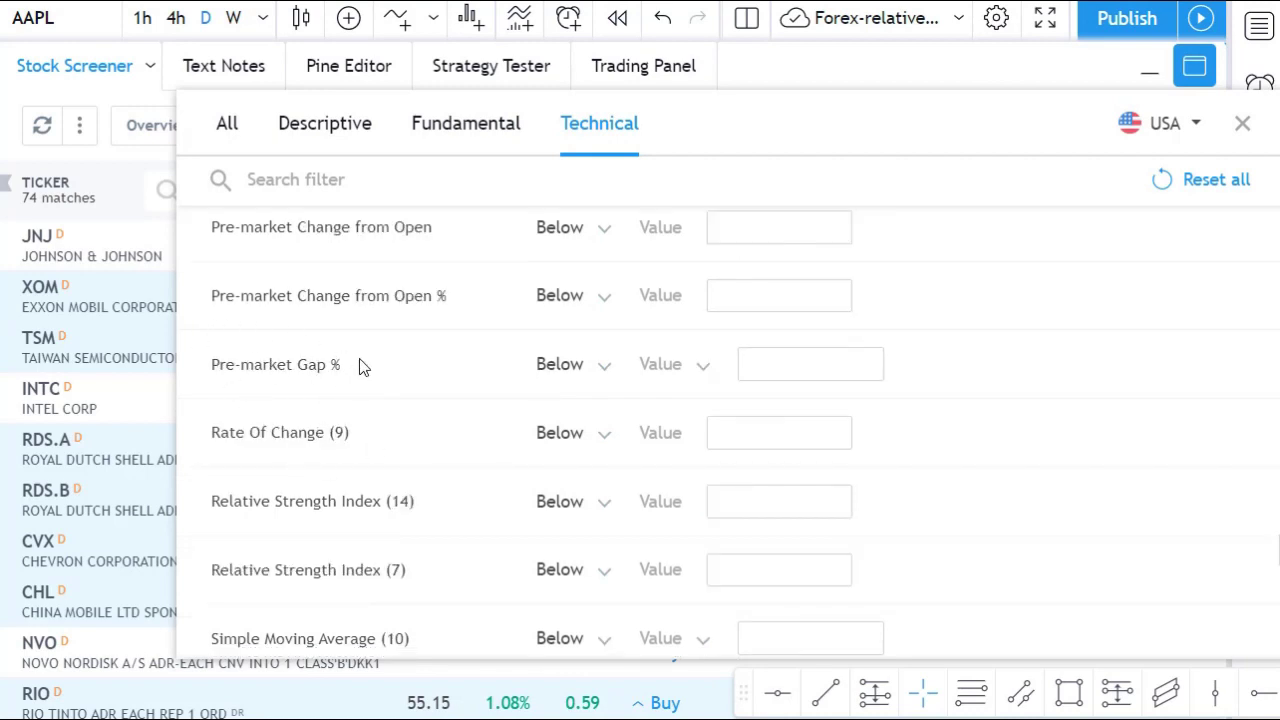
pyautogui.scroll(4, 443, 427)
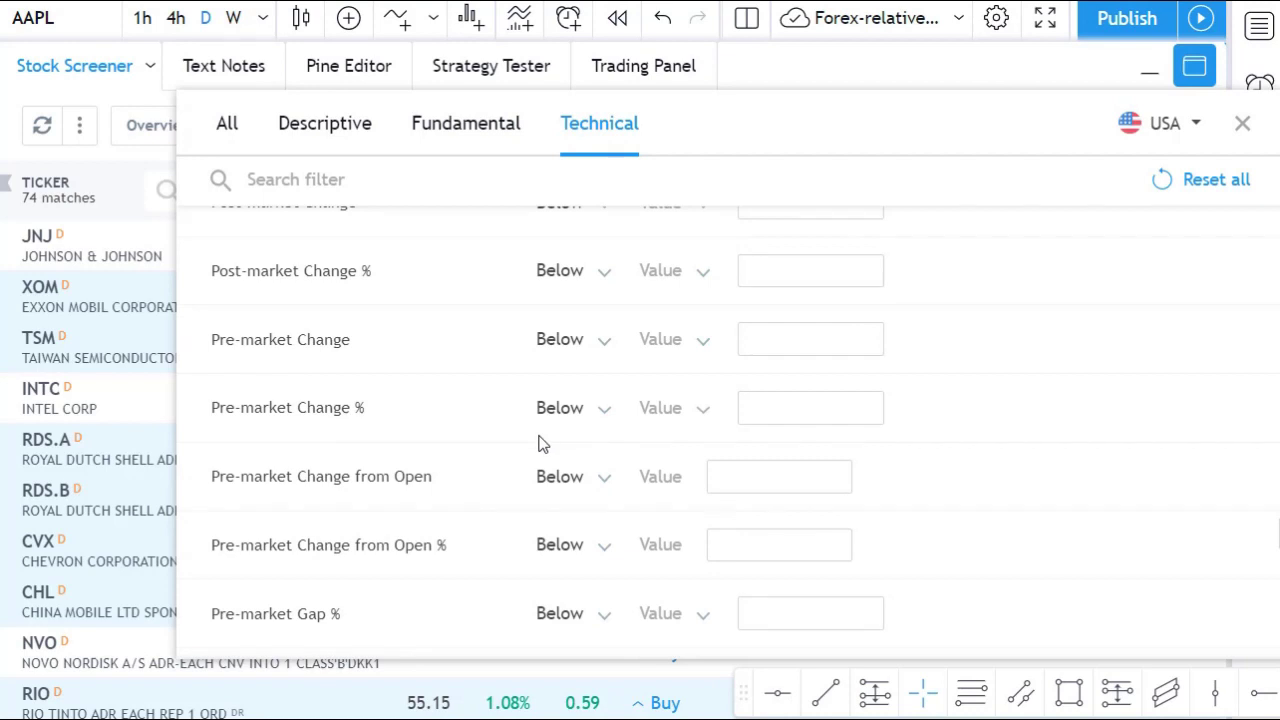
pyautogui.scroll(3, 540, 443)
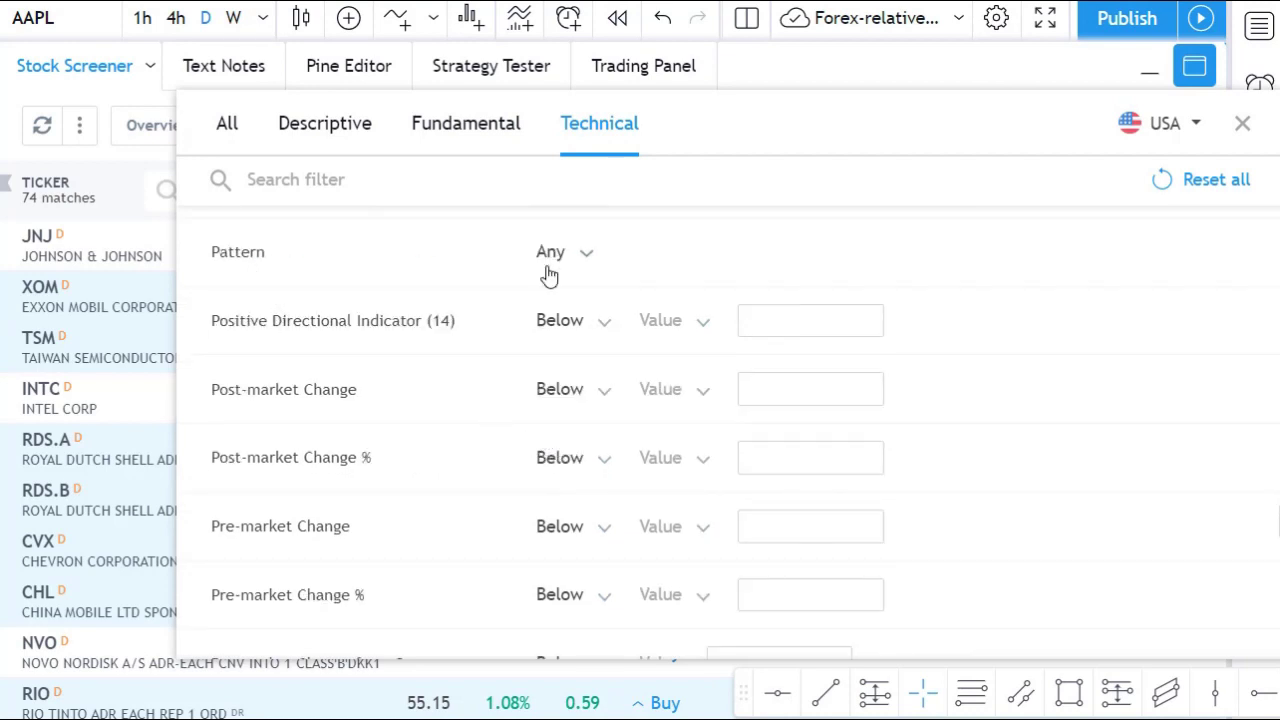
pyautogui.click(588, 257)
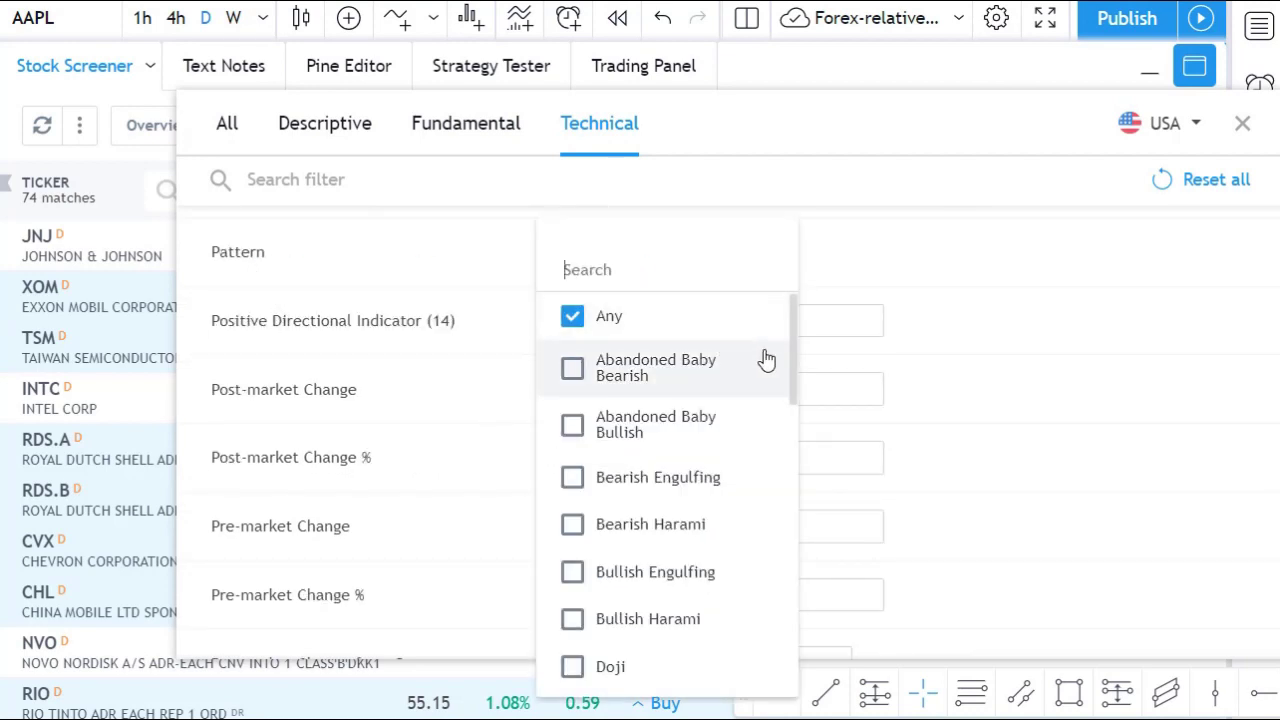
pyautogui.scroll(-1, 660, 425)
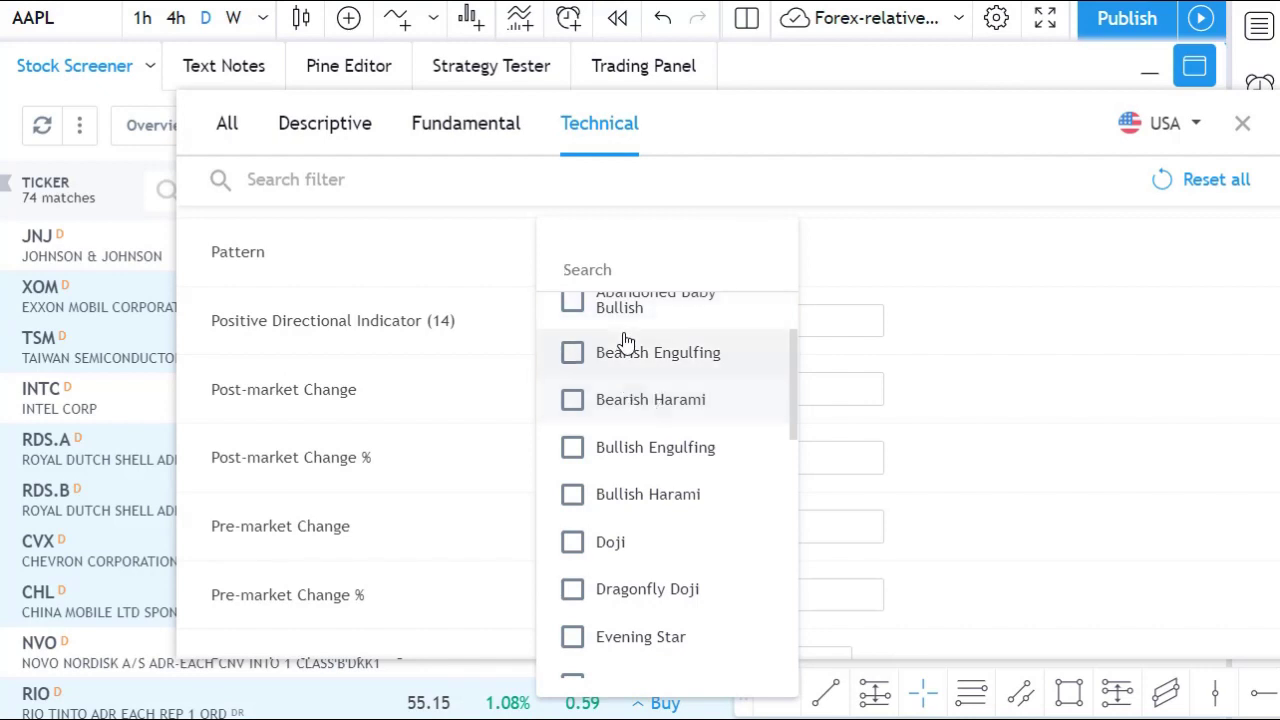
pyautogui.scroll(-1, 650, 420)
pyautogui.scroll(-2, 652, 420)
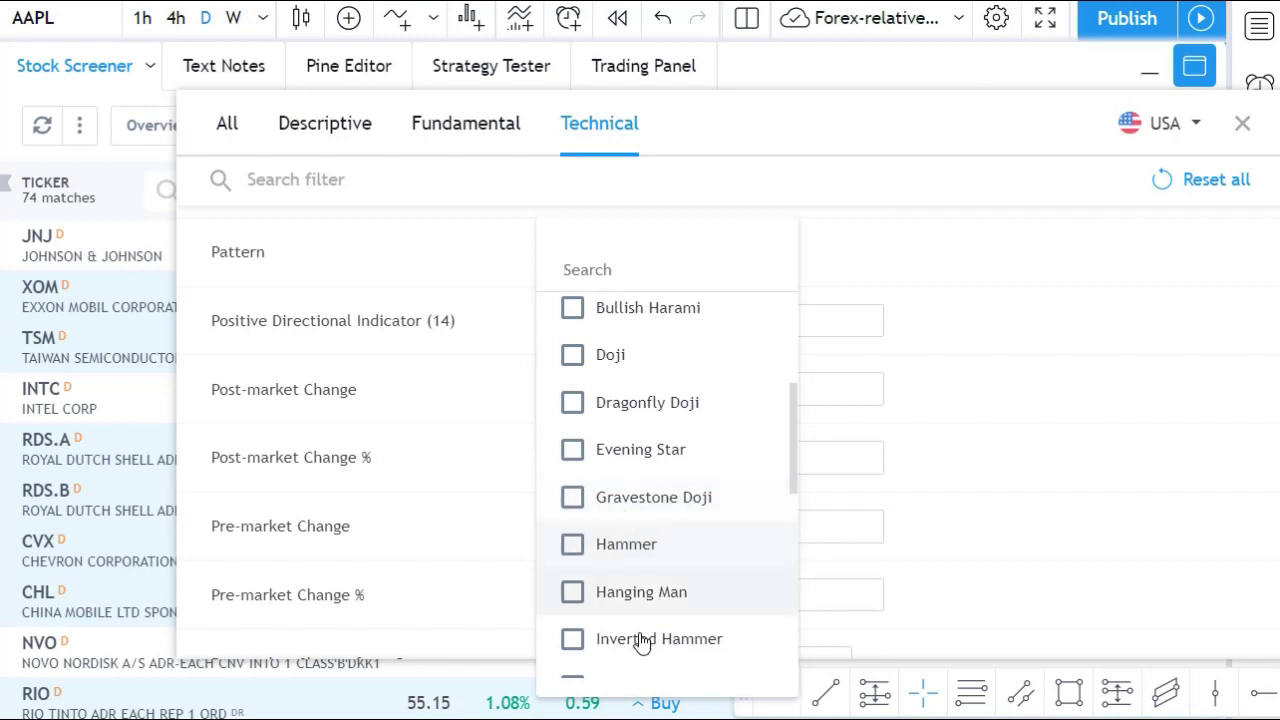
pyautogui.scroll(-2, 706, 489)
pyautogui.scroll(-8, 706, 485)
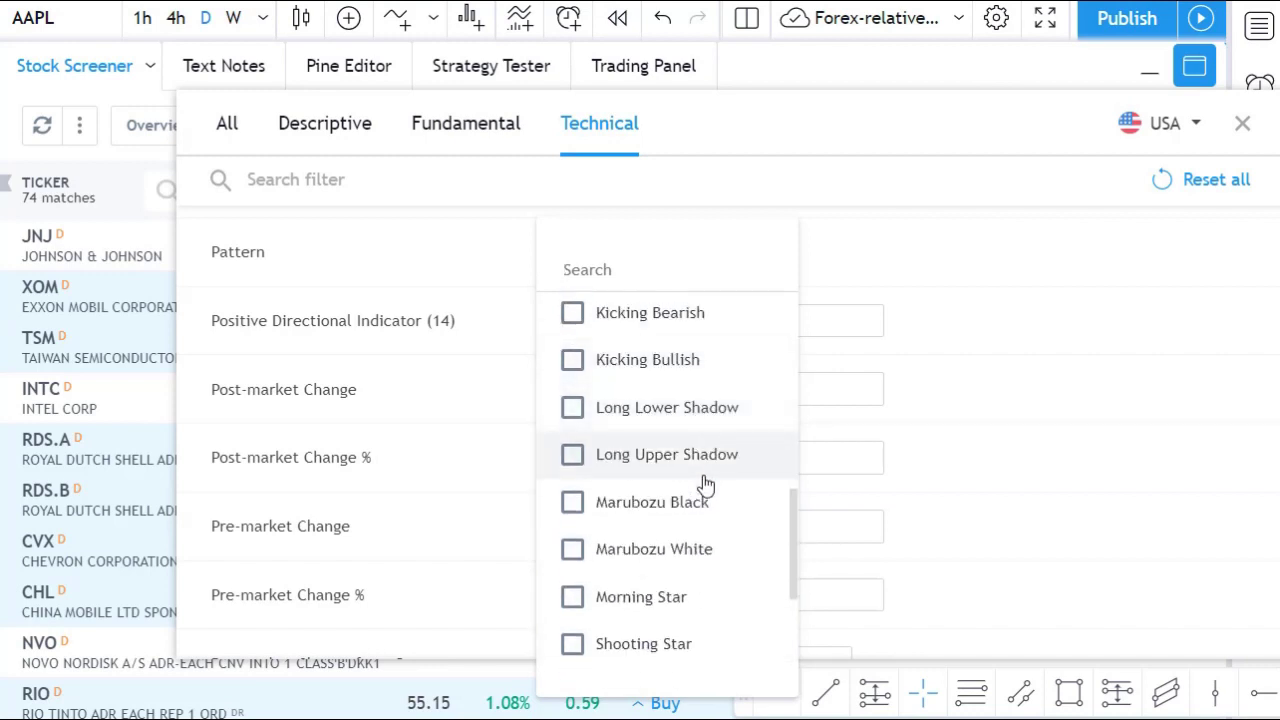
pyautogui.click(442, 400)
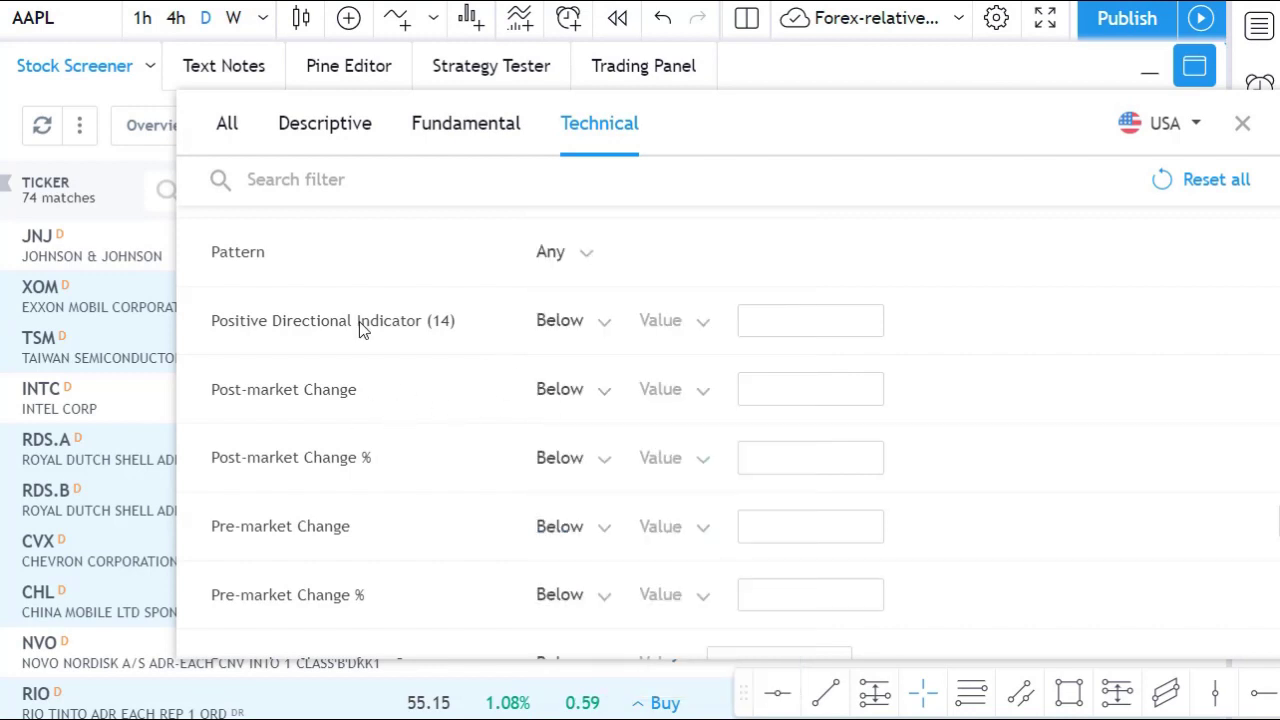
# - Look through the technical filters from Parabolic SAR back to the exponential moving averages, and close the filter settings
pyautogui.scroll(1, 480, 370)
pyautogui.scroll(1, 413, 347)
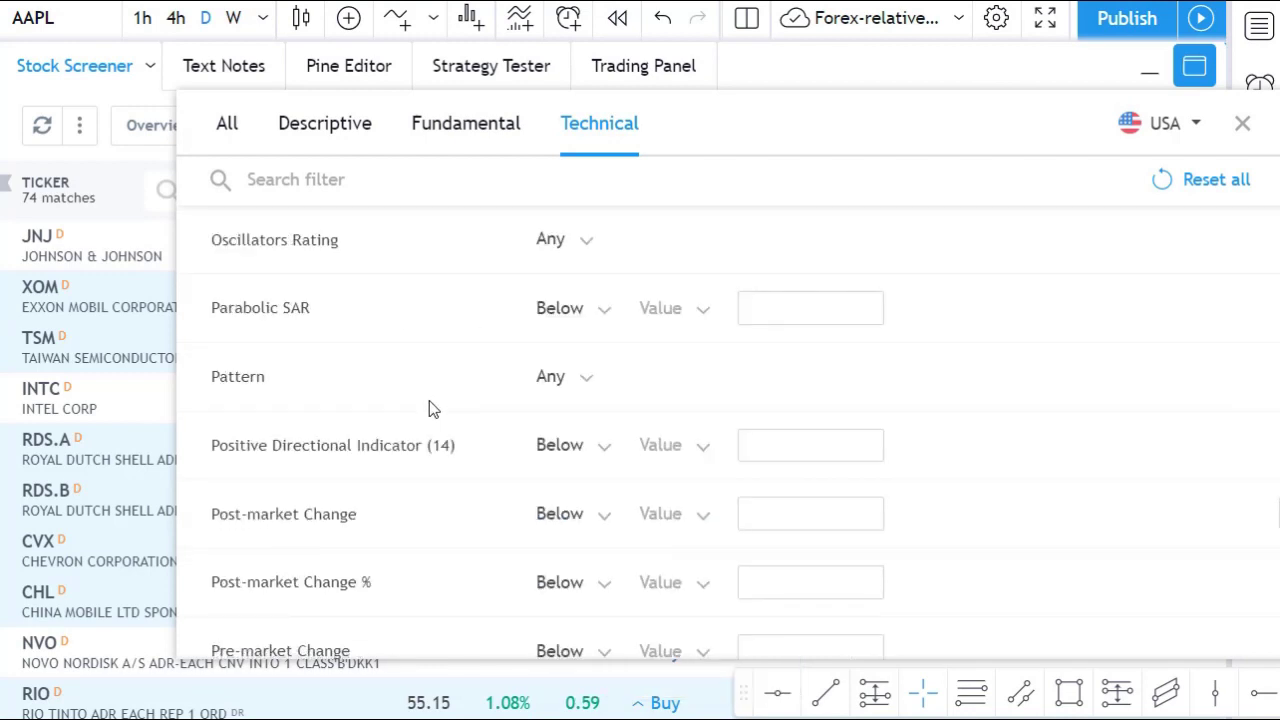
pyautogui.scroll(3, 446, 394)
pyautogui.scroll(5, 443, 396)
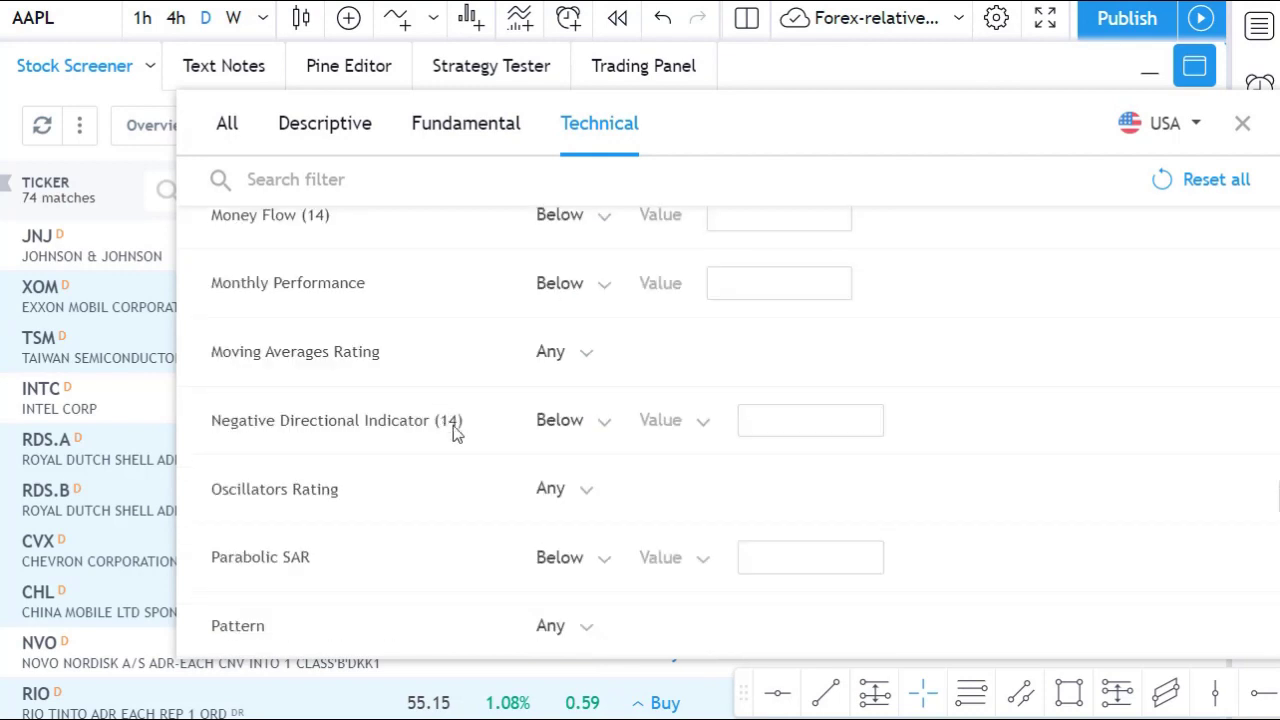
pyautogui.scroll(2, 527, 400)
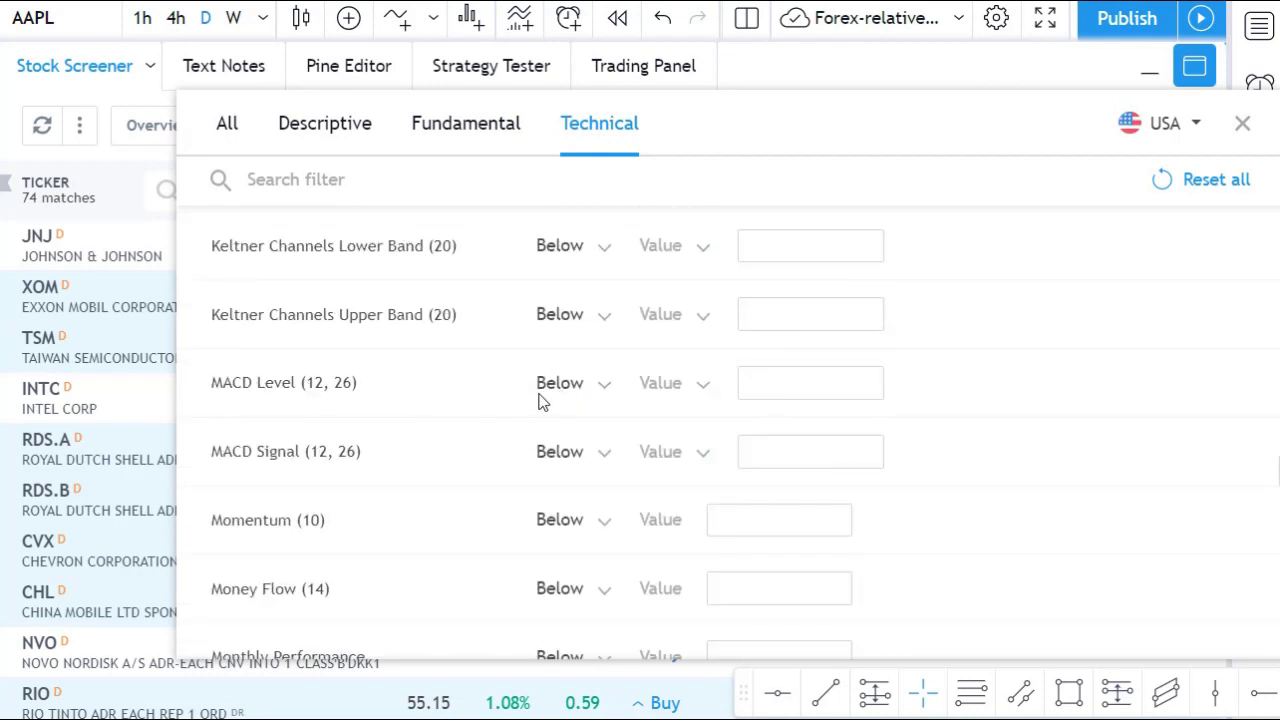
pyautogui.scroll(7, 571, 428)
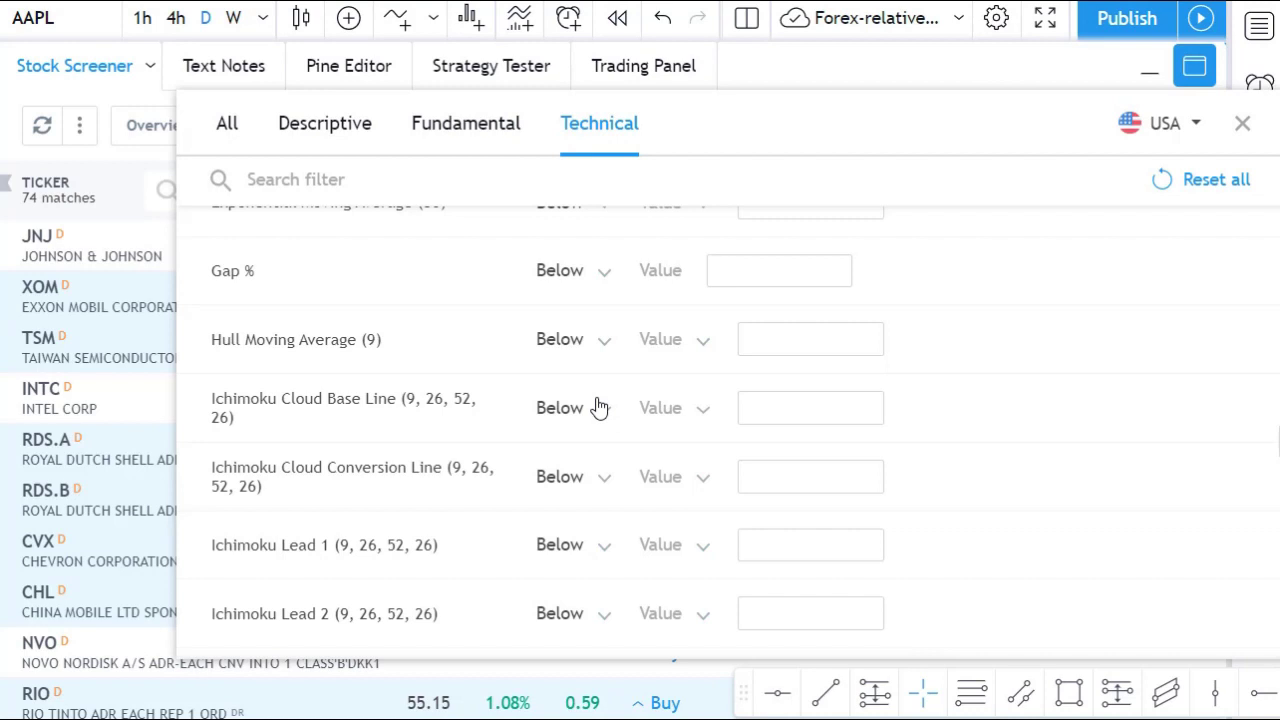
pyautogui.scroll(3, 696, 420)
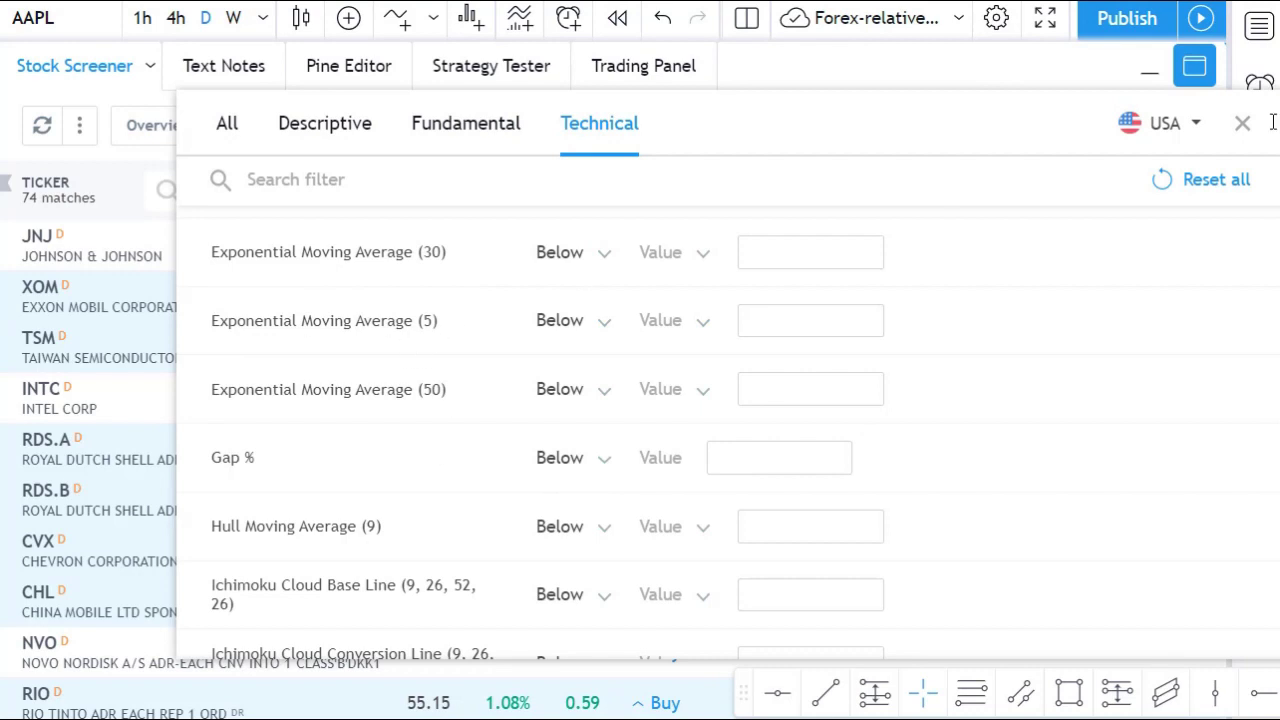
pyautogui.click(1242, 123)
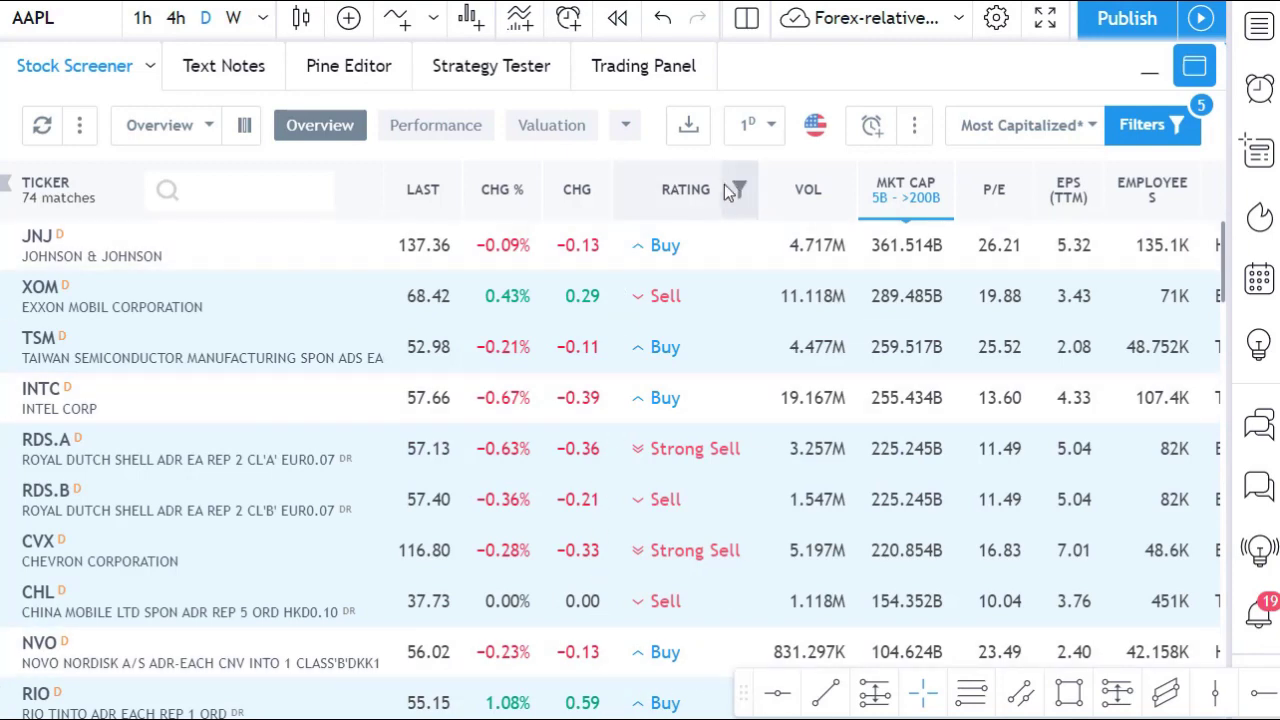
# - Sort the screener results by rating with the strongest buys first, and look over the sorted list
pyautogui.click(692, 190)
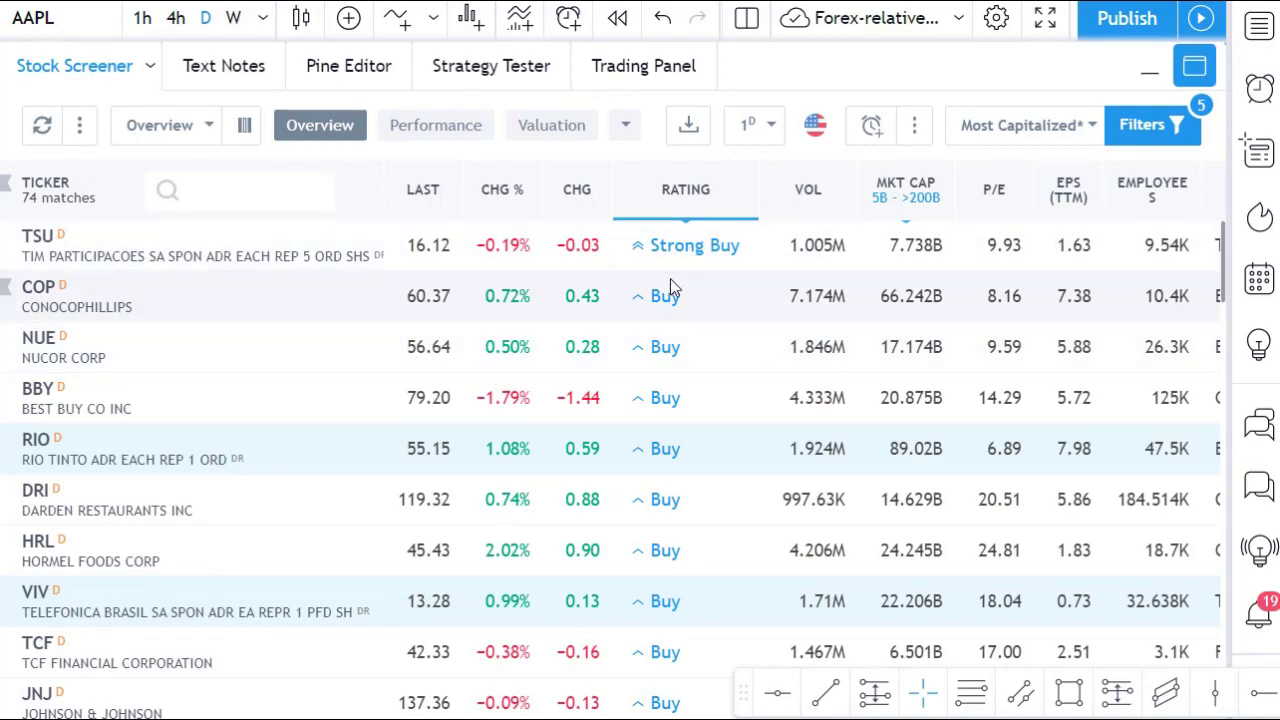
pyautogui.scroll(-20, 655, 455)
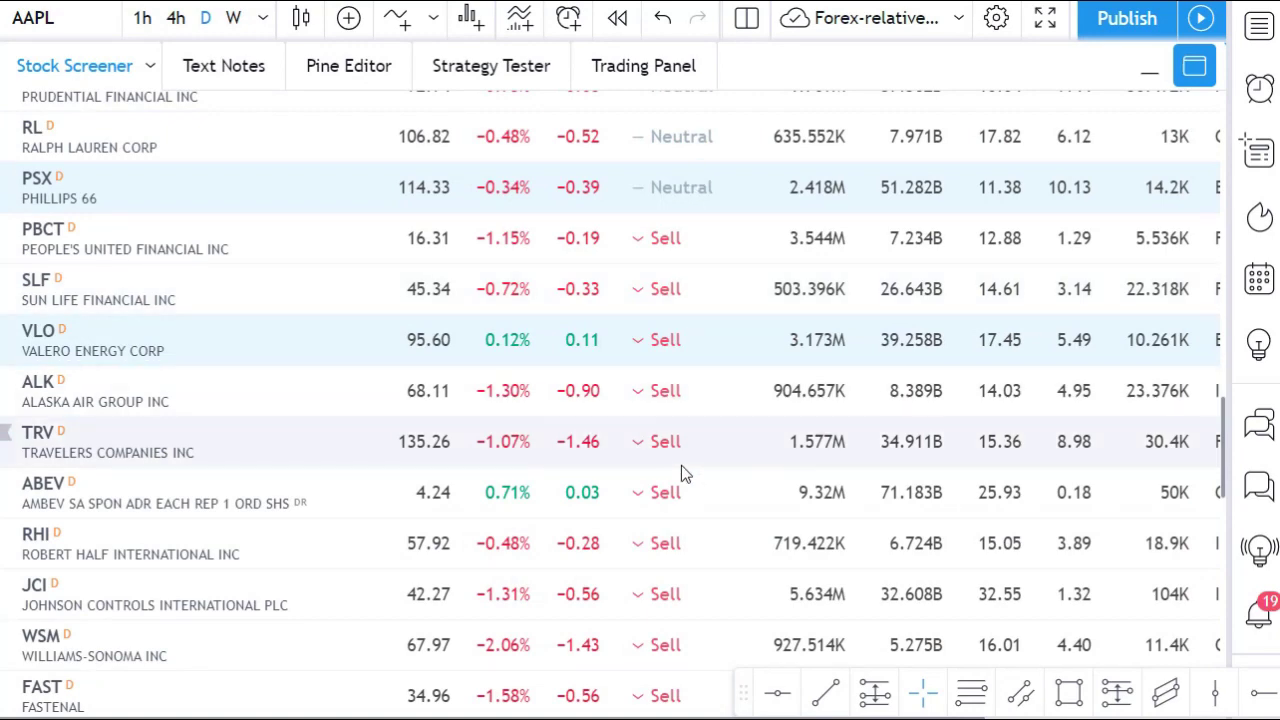
pyautogui.scroll(5, 681, 465)
pyautogui.scroll(12, 684, 461)
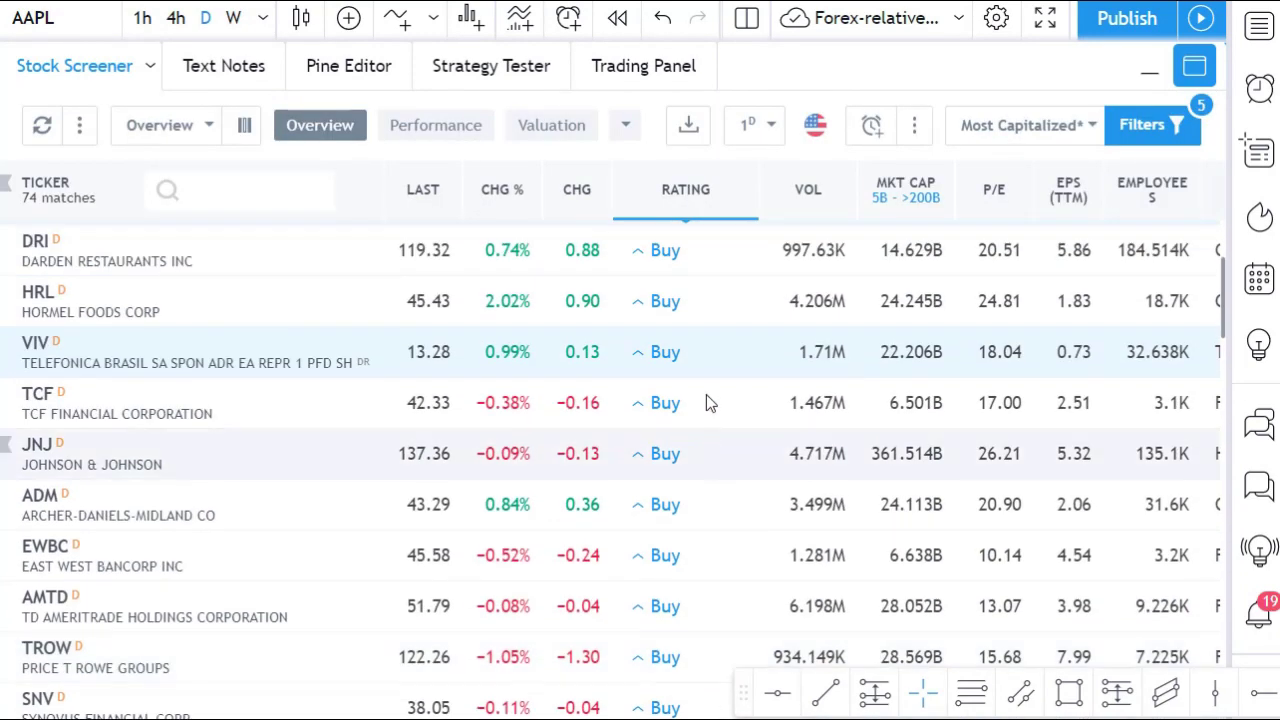
pyautogui.scroll(2, 706, 372)
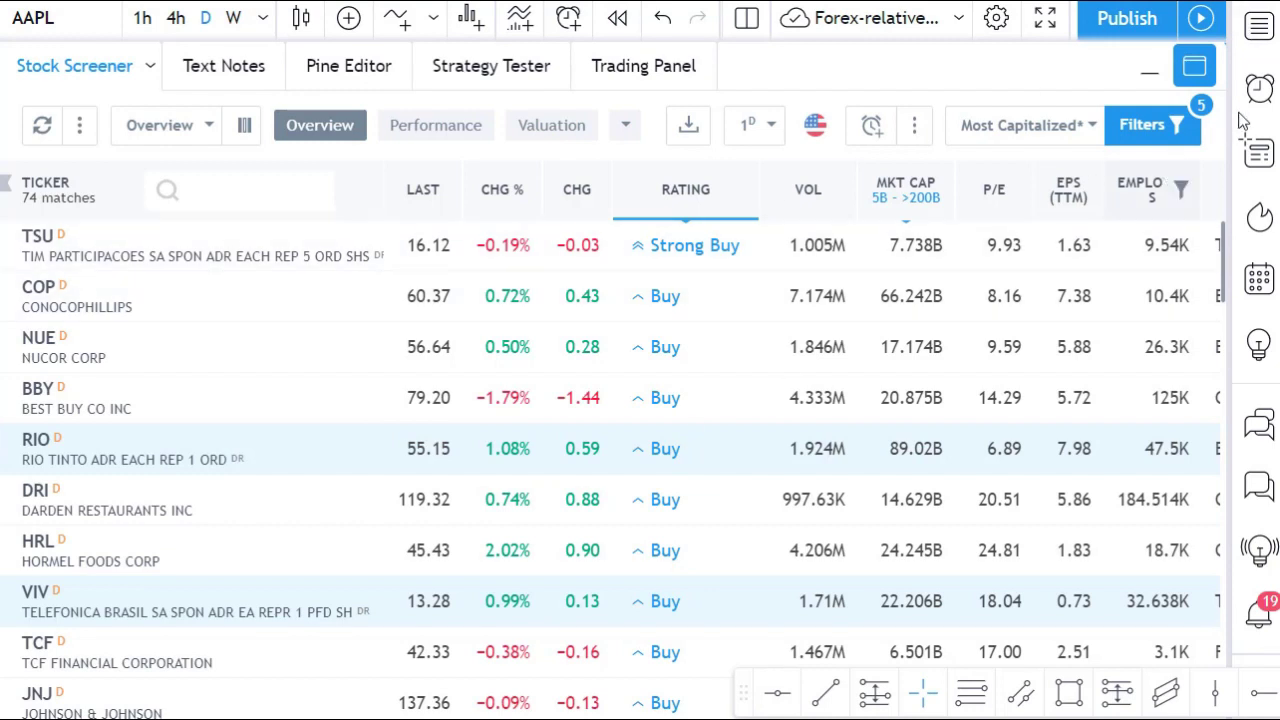
# - Show the watchlist beside the screener and select TSU in the results
pyautogui.click(1262, 30)
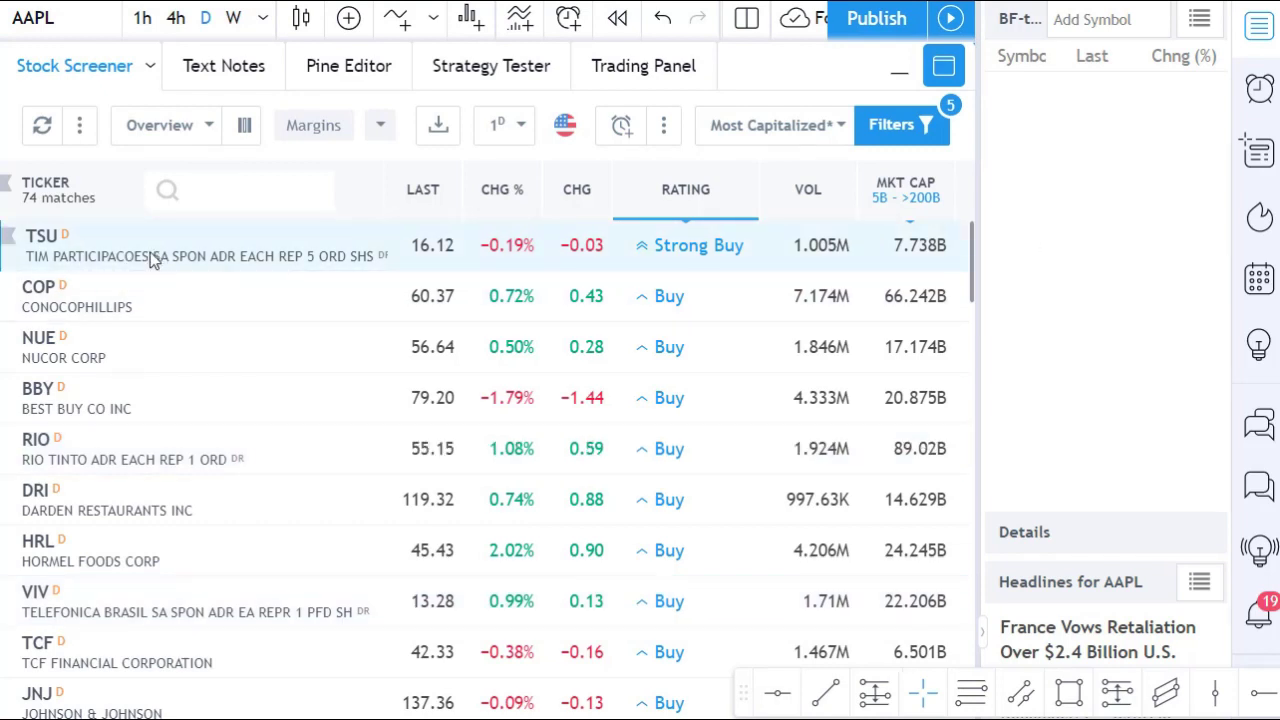
pyautogui.click(152, 256)
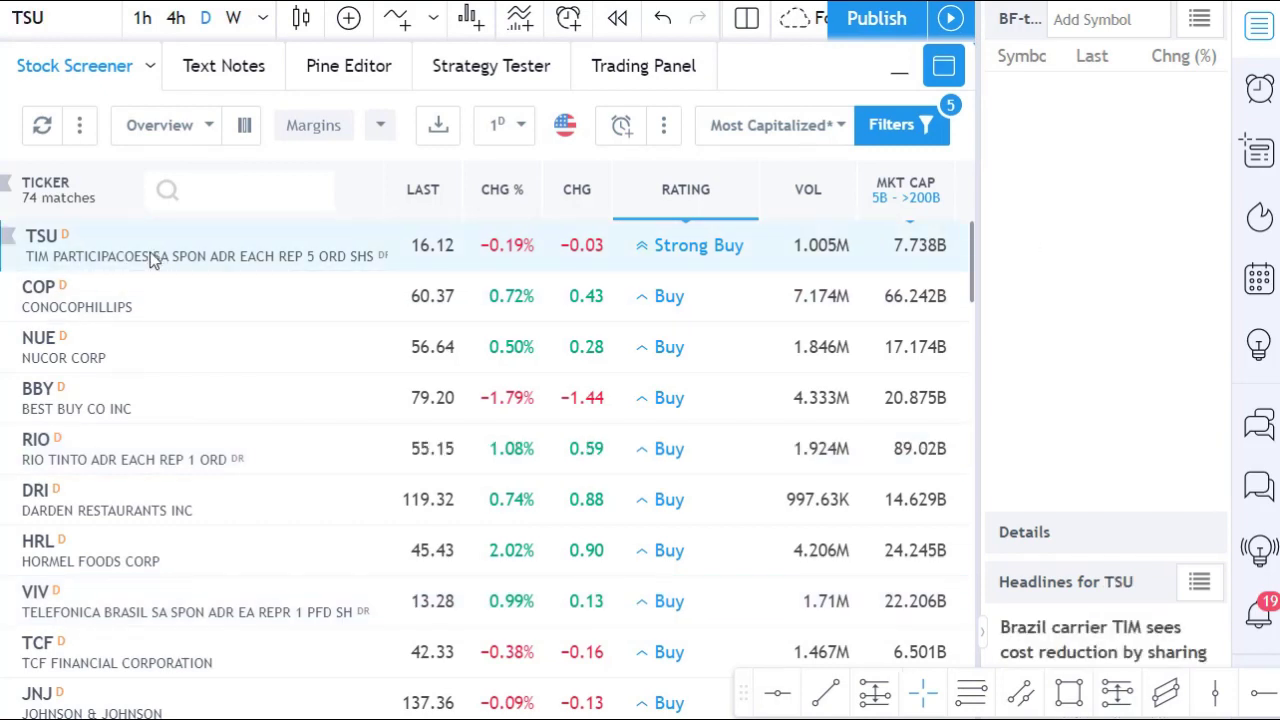
# - Select all stocks in the screener results and look over the selection
pyautogui.hotkey('ctrl', 'a')
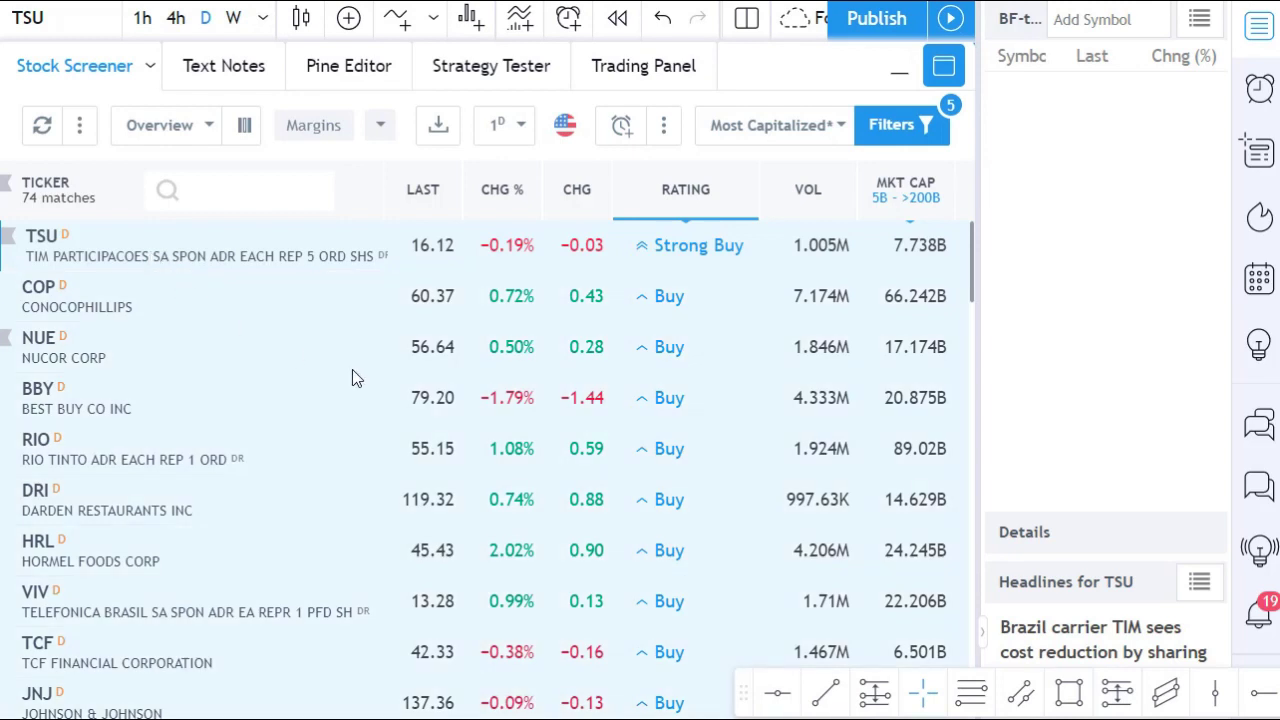
pyautogui.scroll(-5, 510, 400)
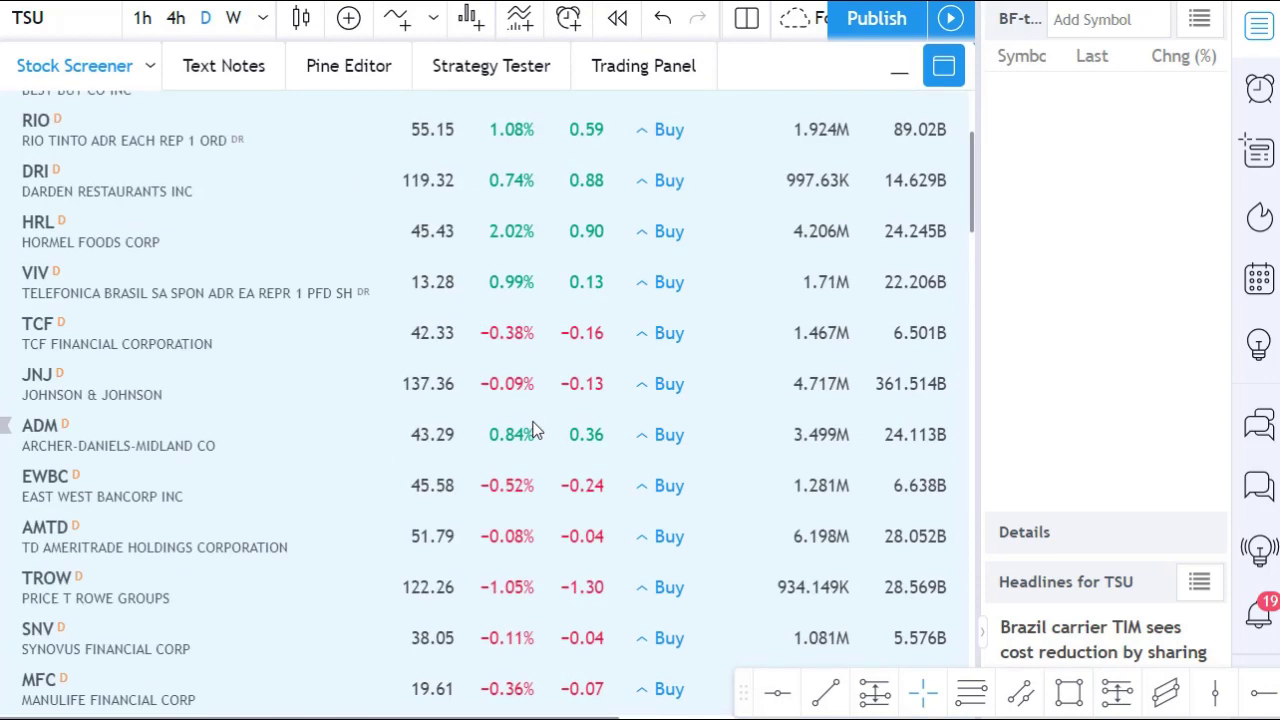
pyautogui.scroll(5, 525, 440)
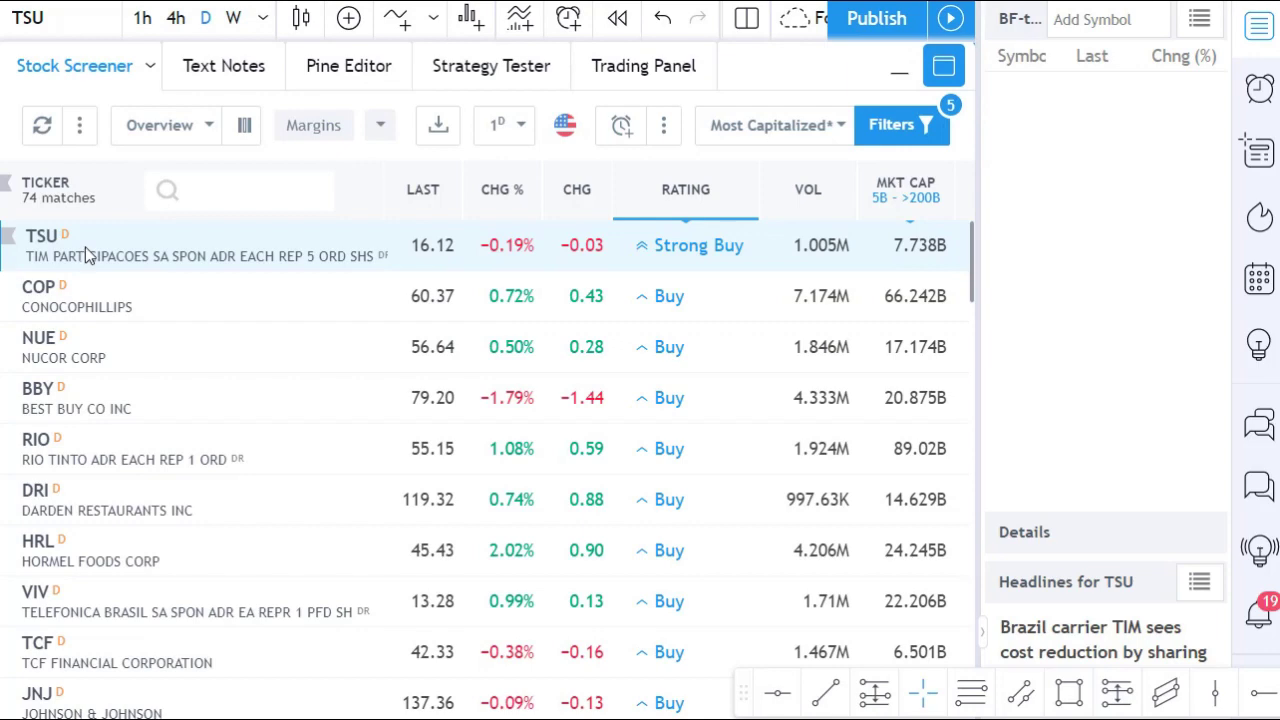
# - Select the Strong Buy and Buy rated stocks from TSU through CMA and add them to the BF-test portfolio watchlist
pyautogui.scroll(-2, 165, 437)
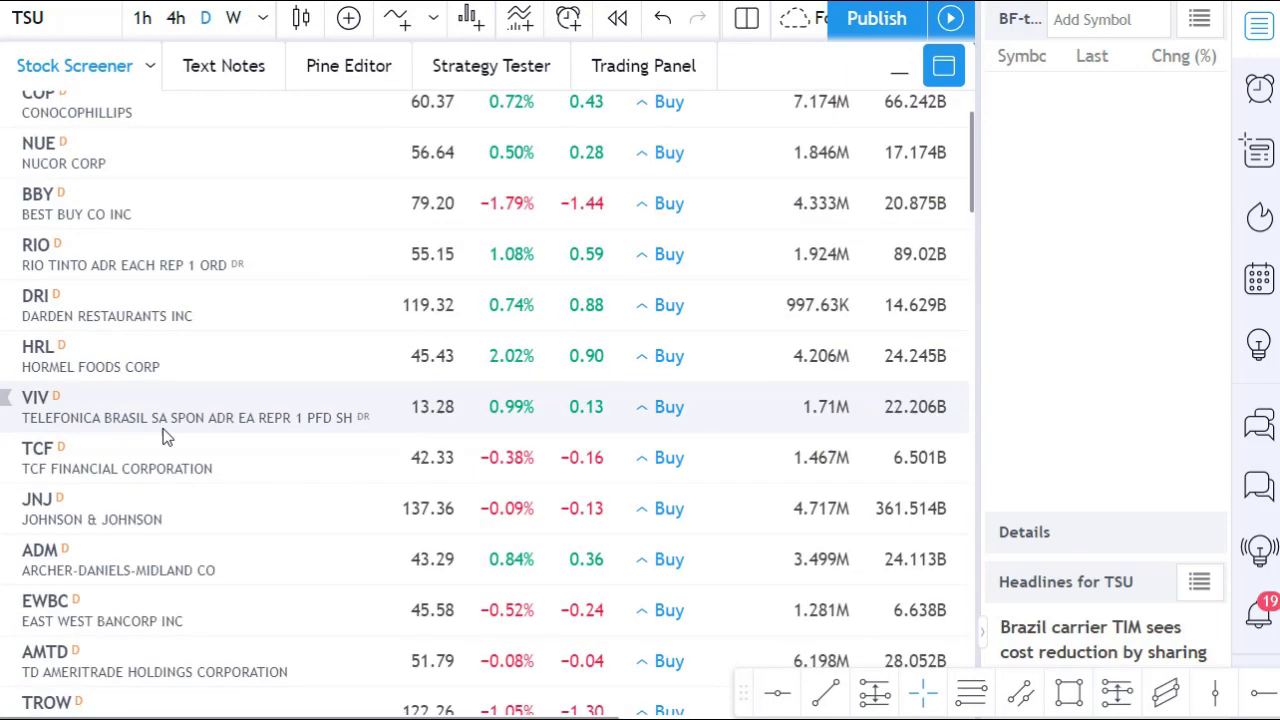
pyautogui.scroll(-6, 165, 437)
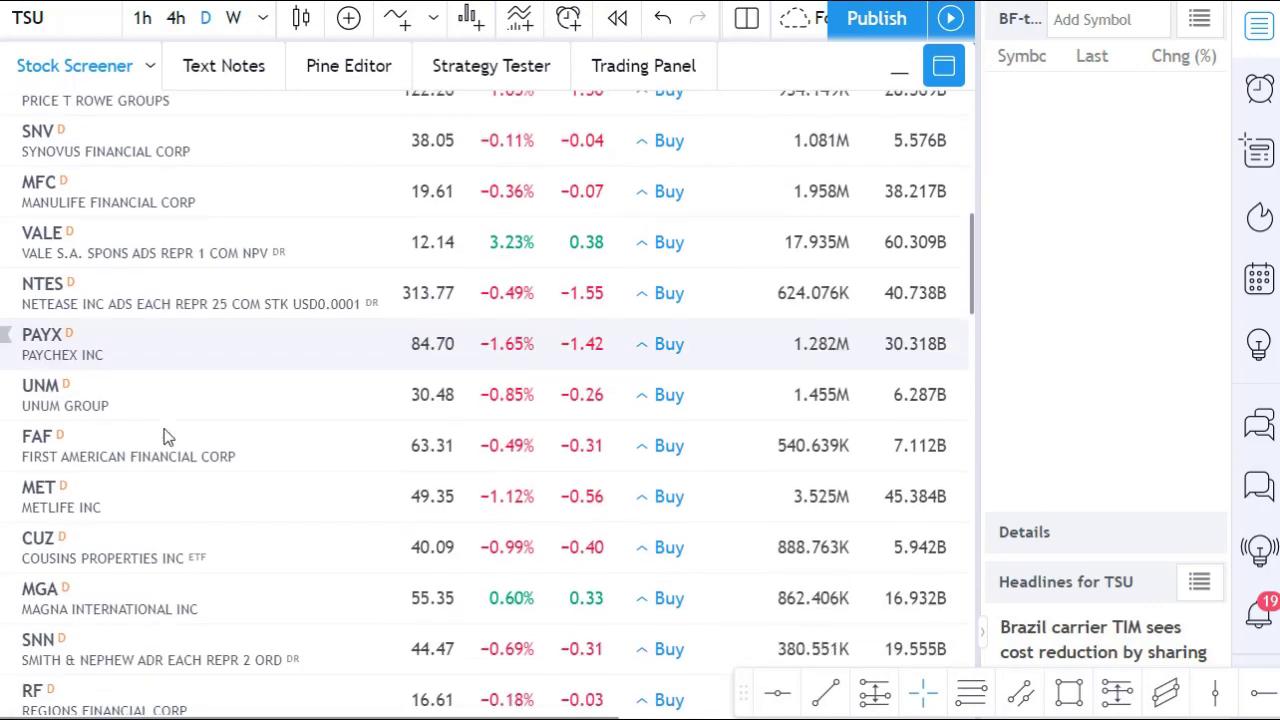
pyautogui.scroll(-9, 165, 437)
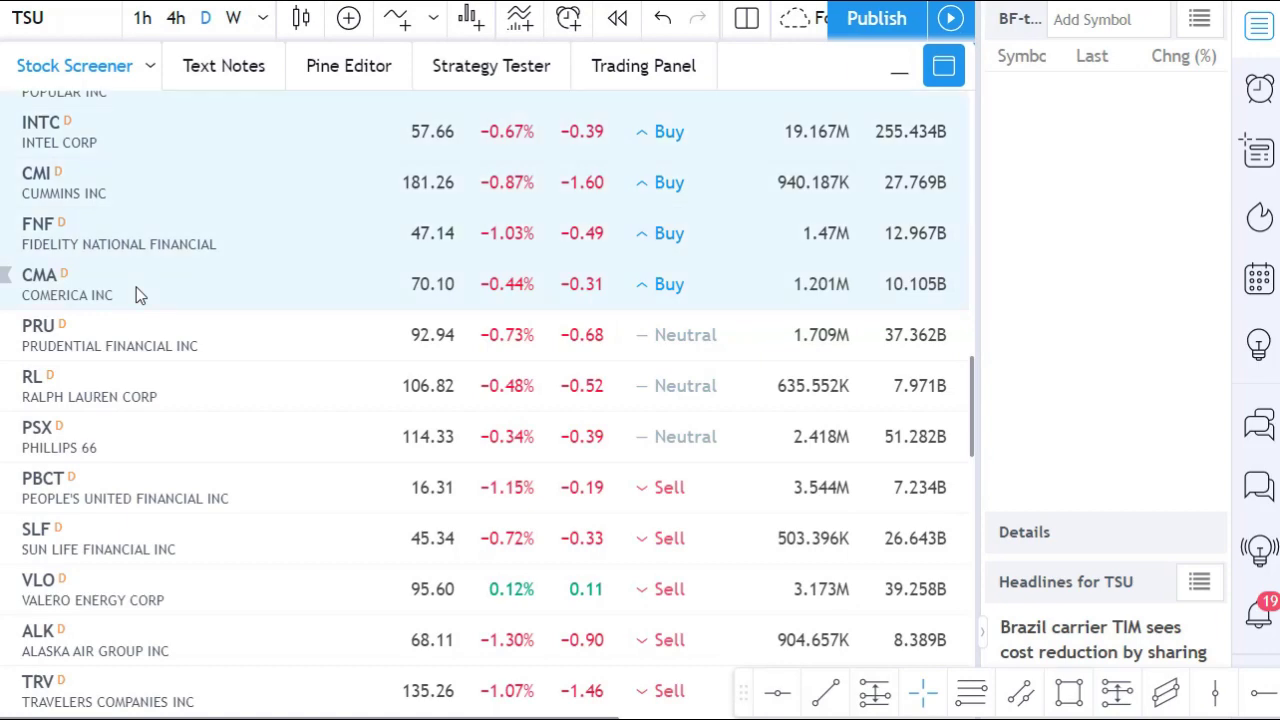
pyautogui.scroll(4, 254, 310)
pyautogui.scroll(7, 280, 390)
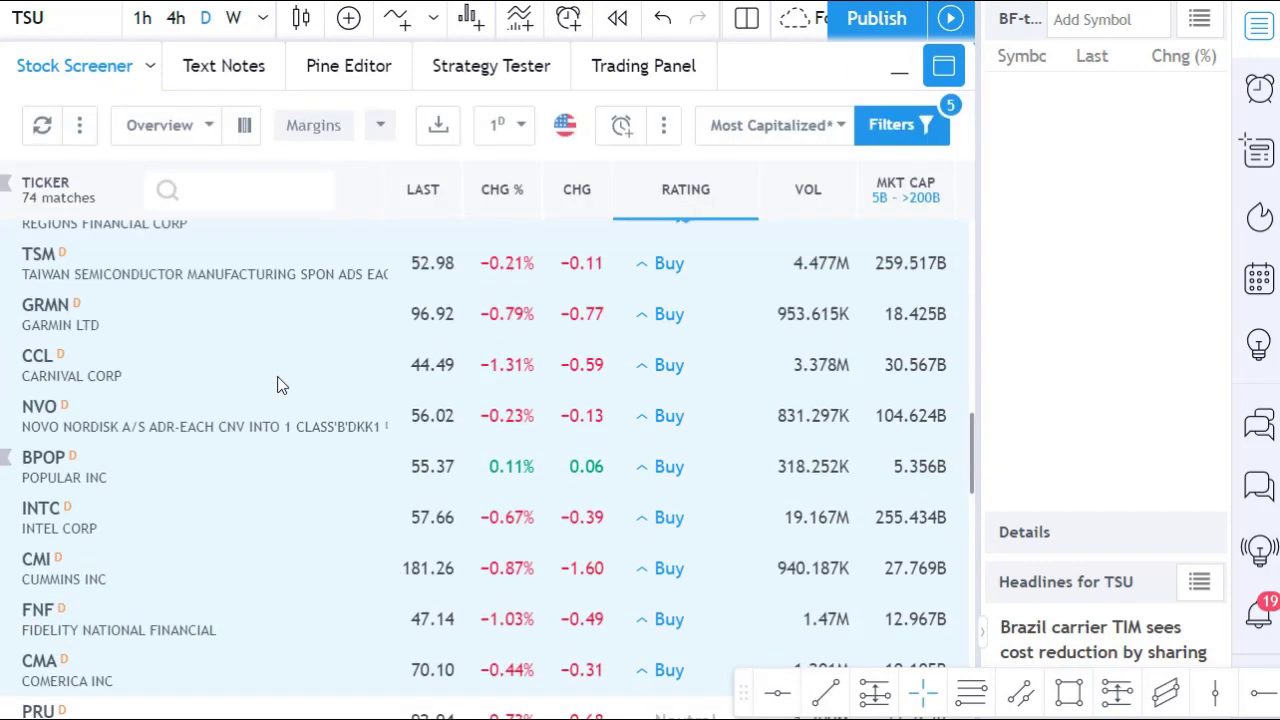
pyautogui.scroll(2, 280, 410)
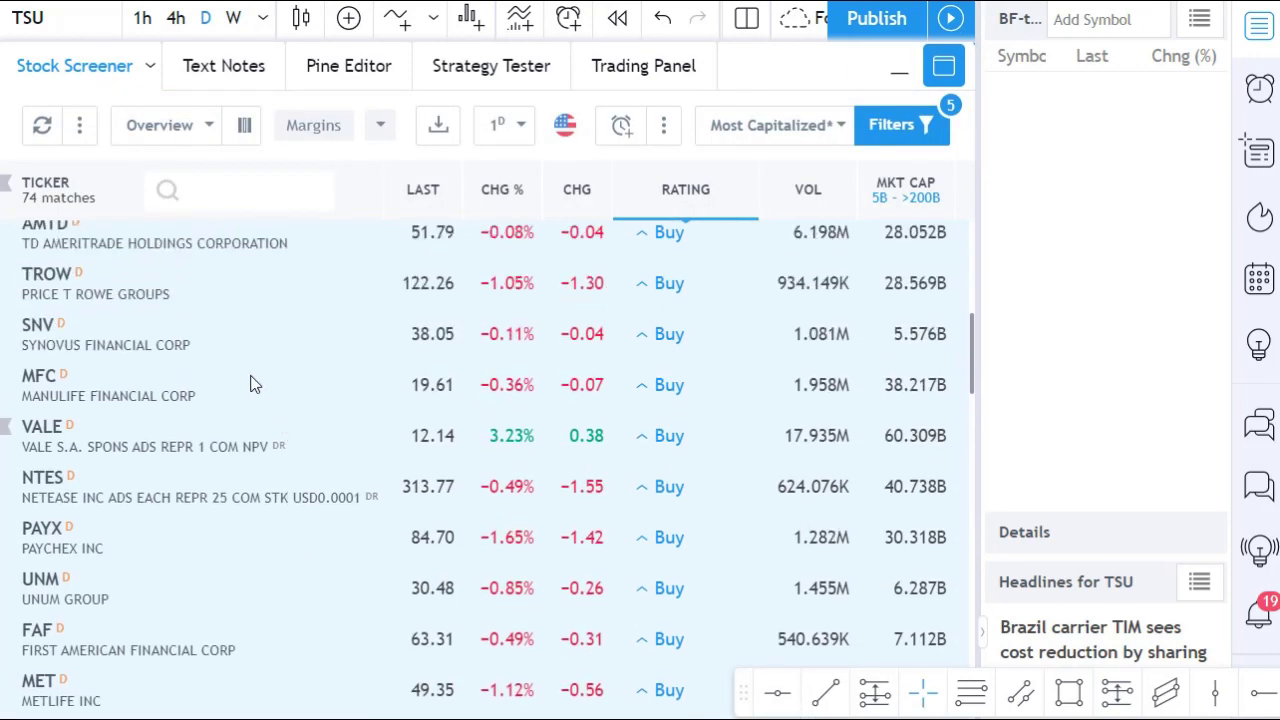
pyautogui.rightClick(250, 340)
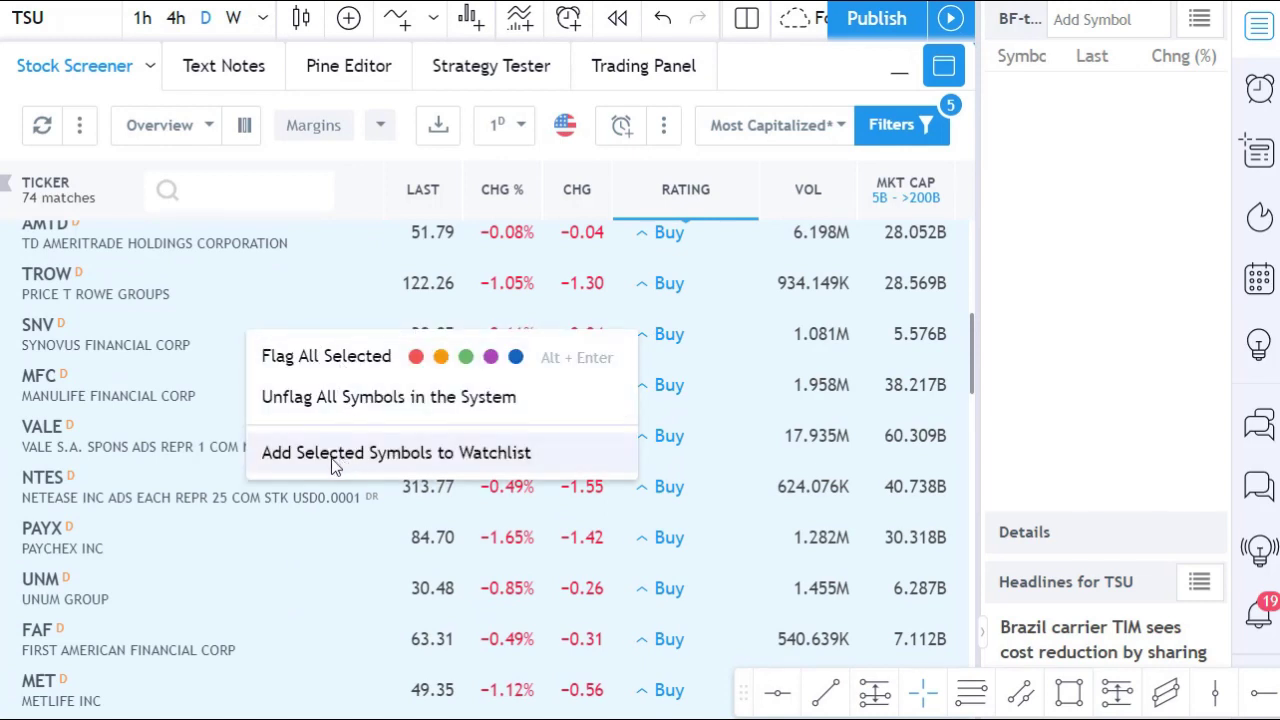
pyautogui.click(478, 456)
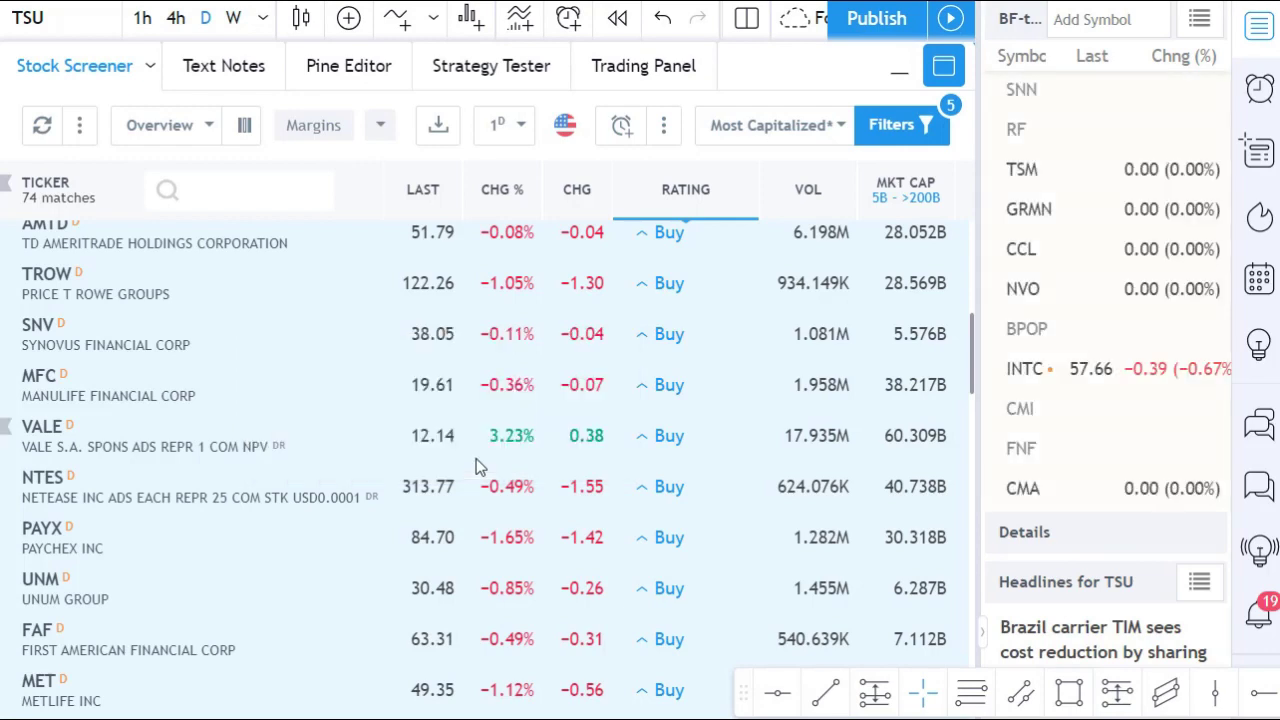
# - Look over the symbols in the BF-test portfolio watchlist, and switch to the C20cap watchlist
pyautogui.scroll(3, 1172, 342)
pyautogui.scroll(10, 1172, 342)
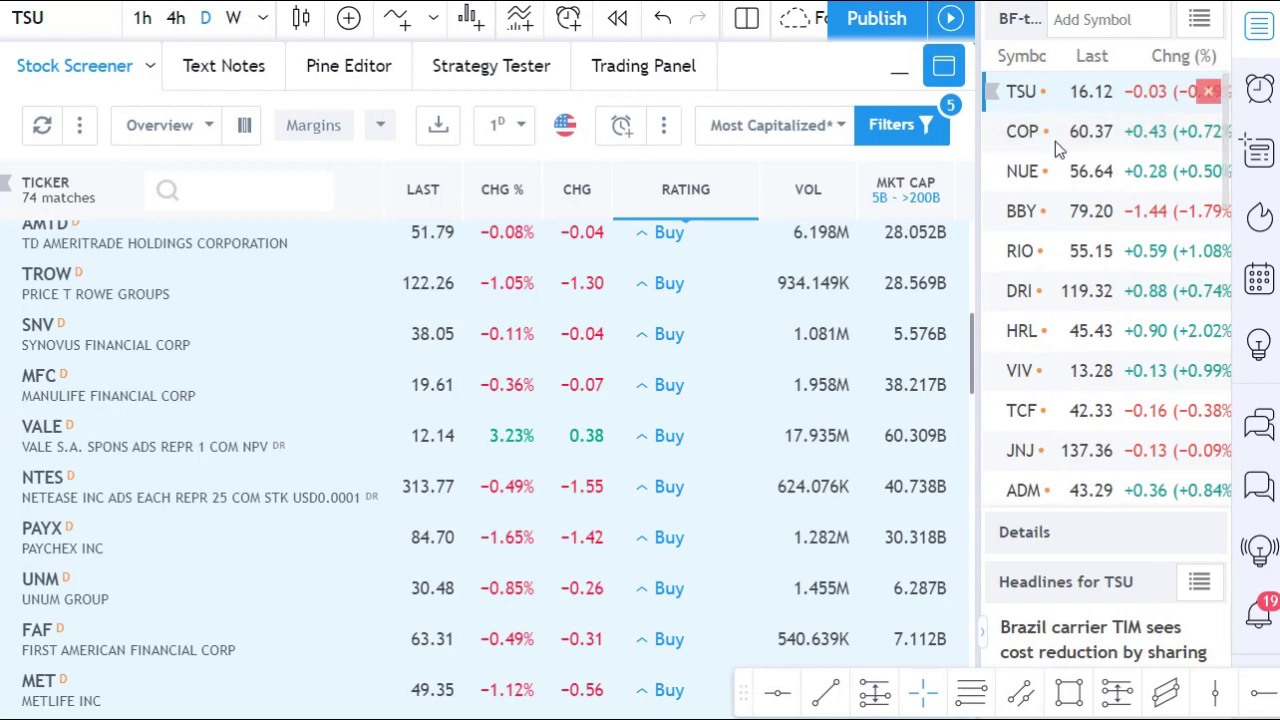
pyautogui.scroll(-3, 1063, 287)
pyautogui.scroll(3, 1065, 287)
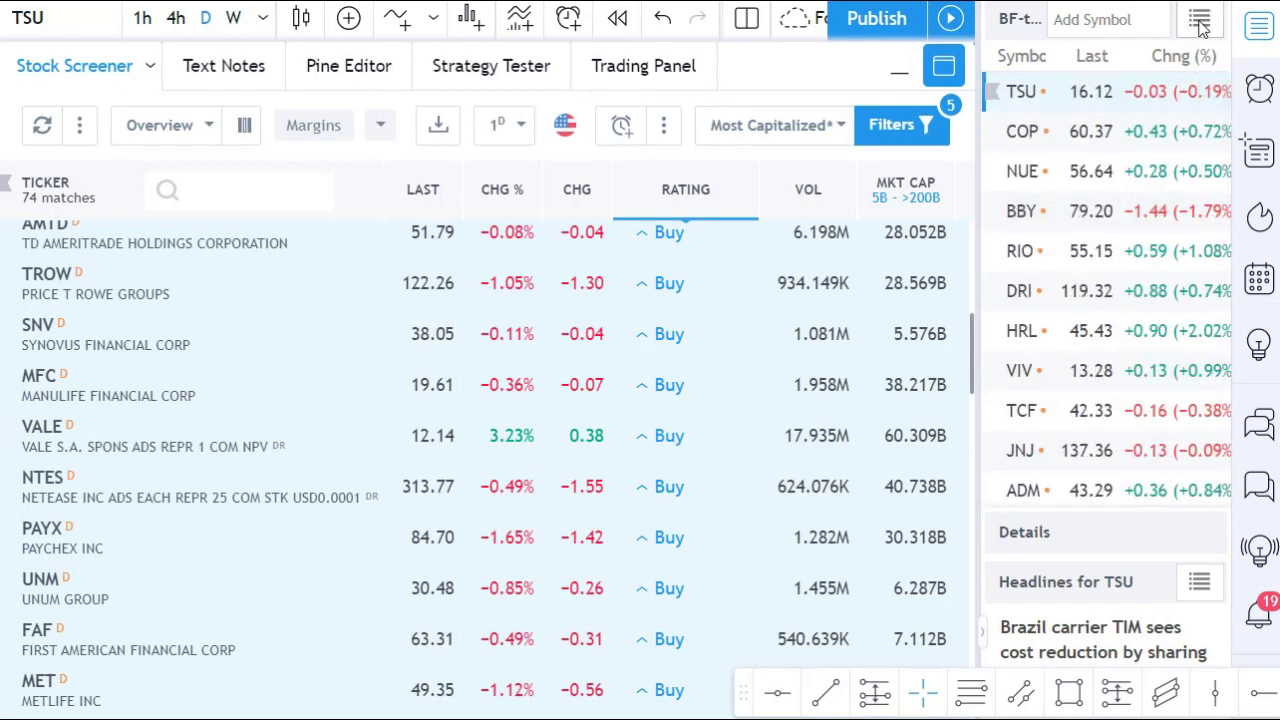
pyautogui.click(1199, 20)
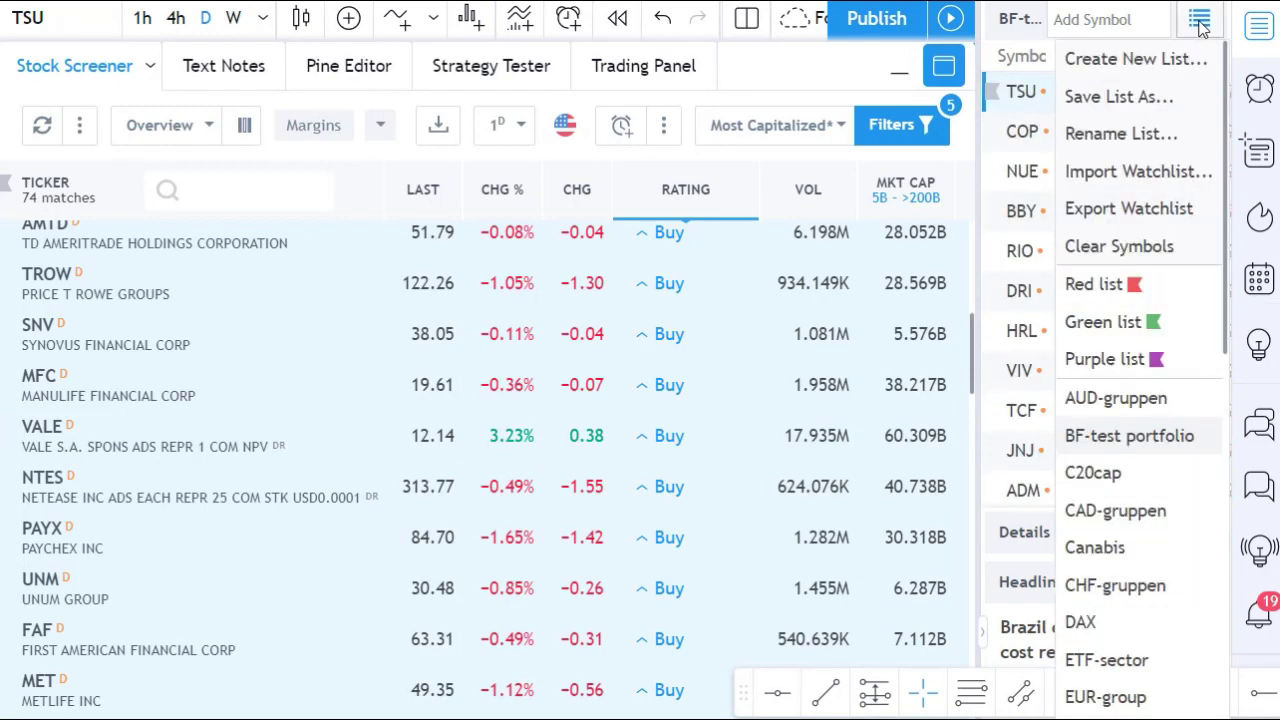
pyautogui.click(1112, 475)
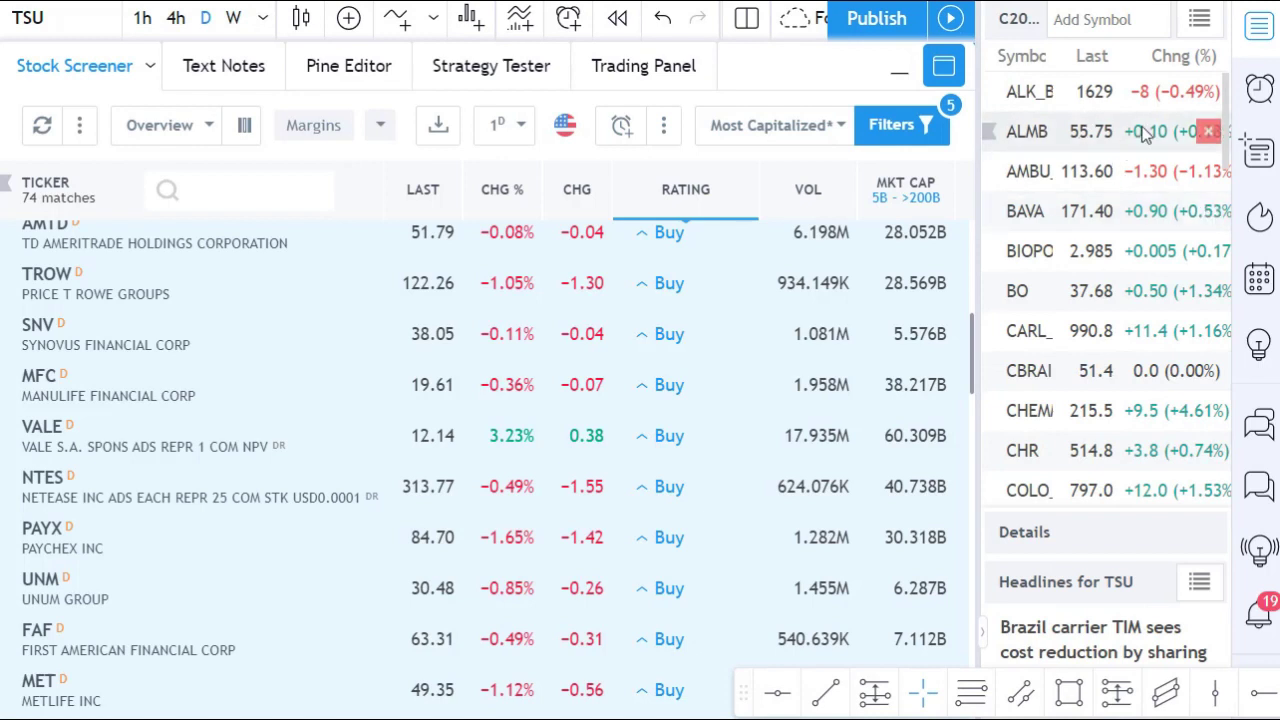
# - Switch the watchlist back to BF-test portfolio and collapse the stock screener to reveal the charts
pyautogui.click(1198, 22)
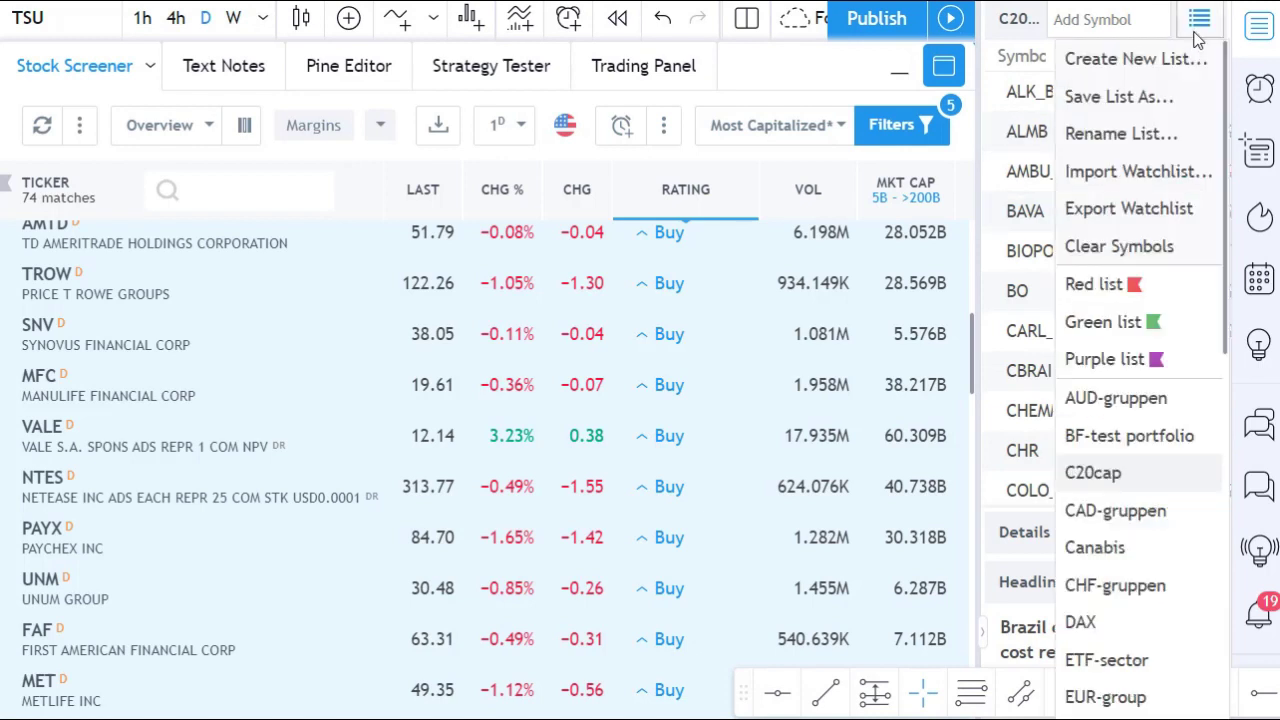
pyautogui.click(1100, 440)
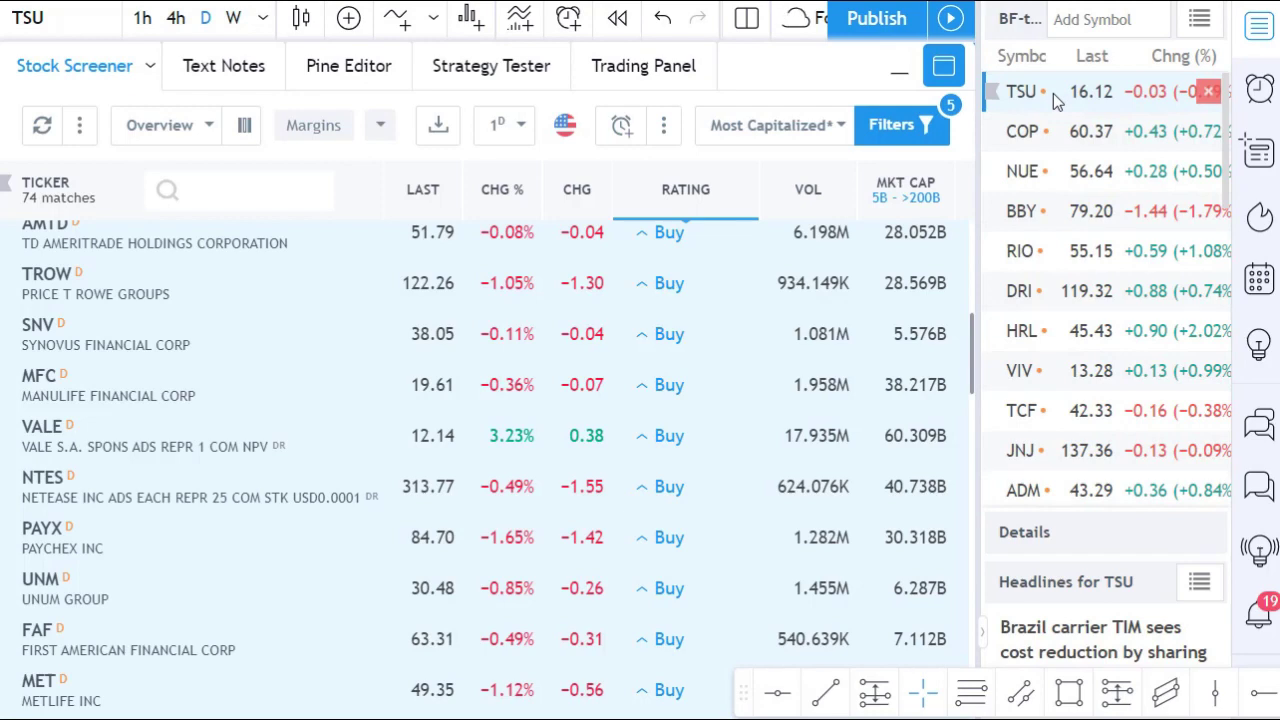
pyautogui.click(176, 58)
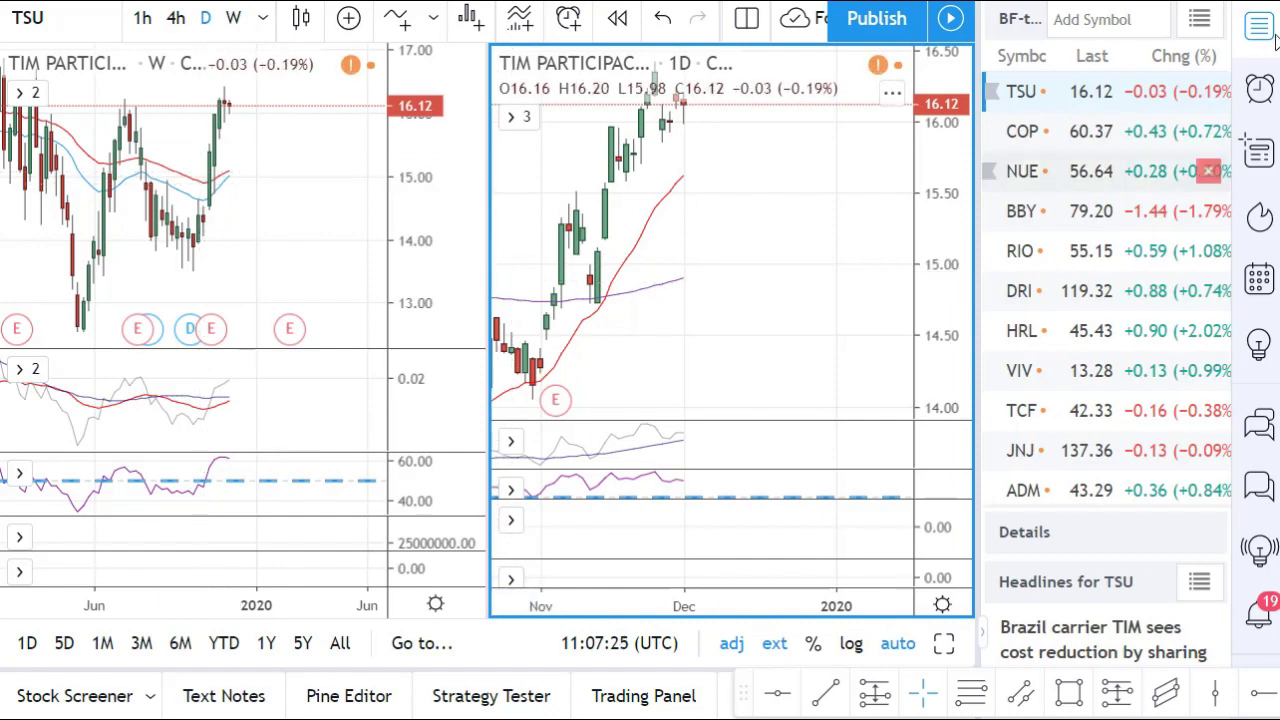
# - Go through the charts of COP, NUE and BBY from the BF-test portfolio watchlist
pyautogui.click(1046, 131)
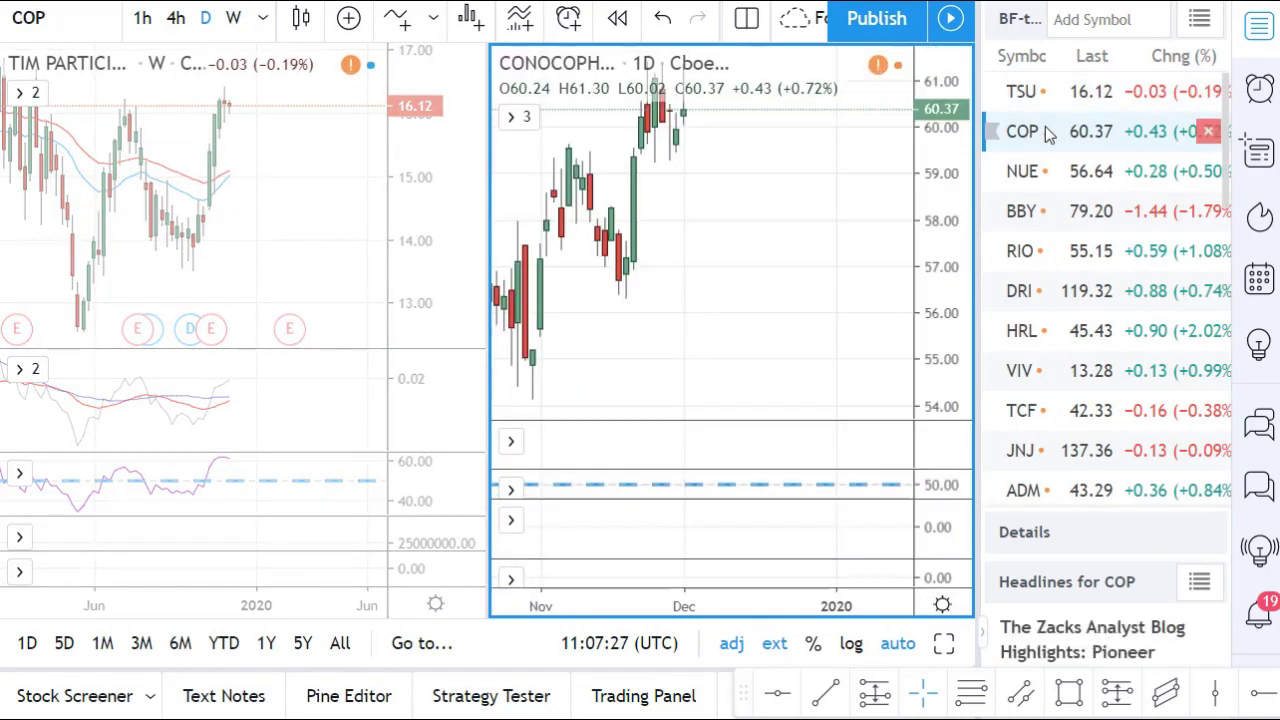
pyautogui.click(1036, 186)
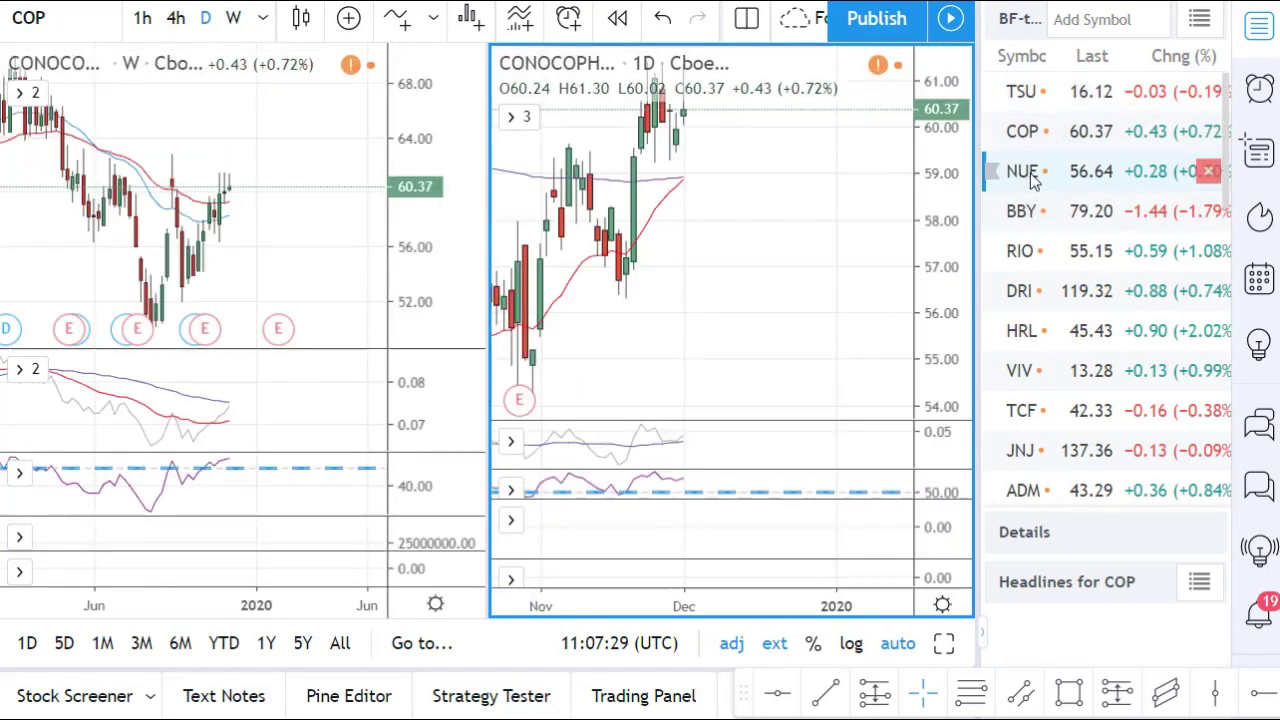
pyautogui.click(1040, 212)
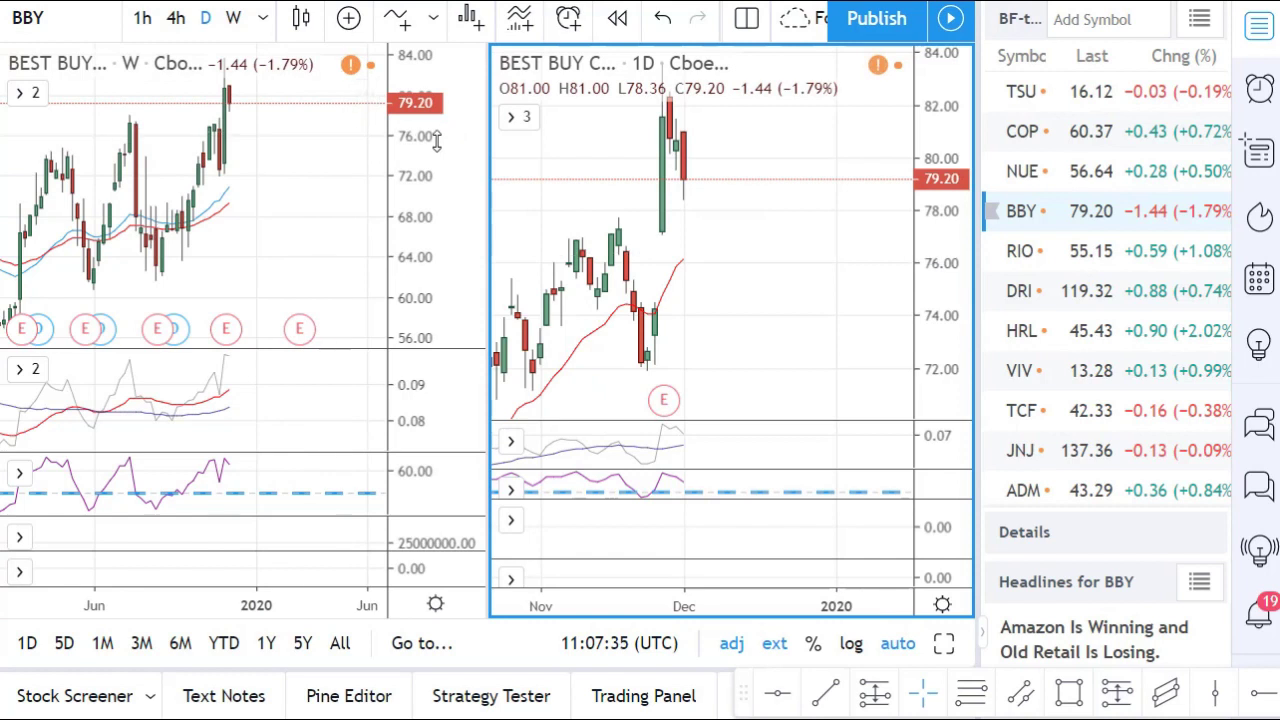
# - Examine the earlier price history on BBY's weekly chart, with its price scale compressed to show a wider range
pyautogui.click(229, 175)
pyautogui.moveTo(214, 257); pyautogui.dragTo(289, 245)
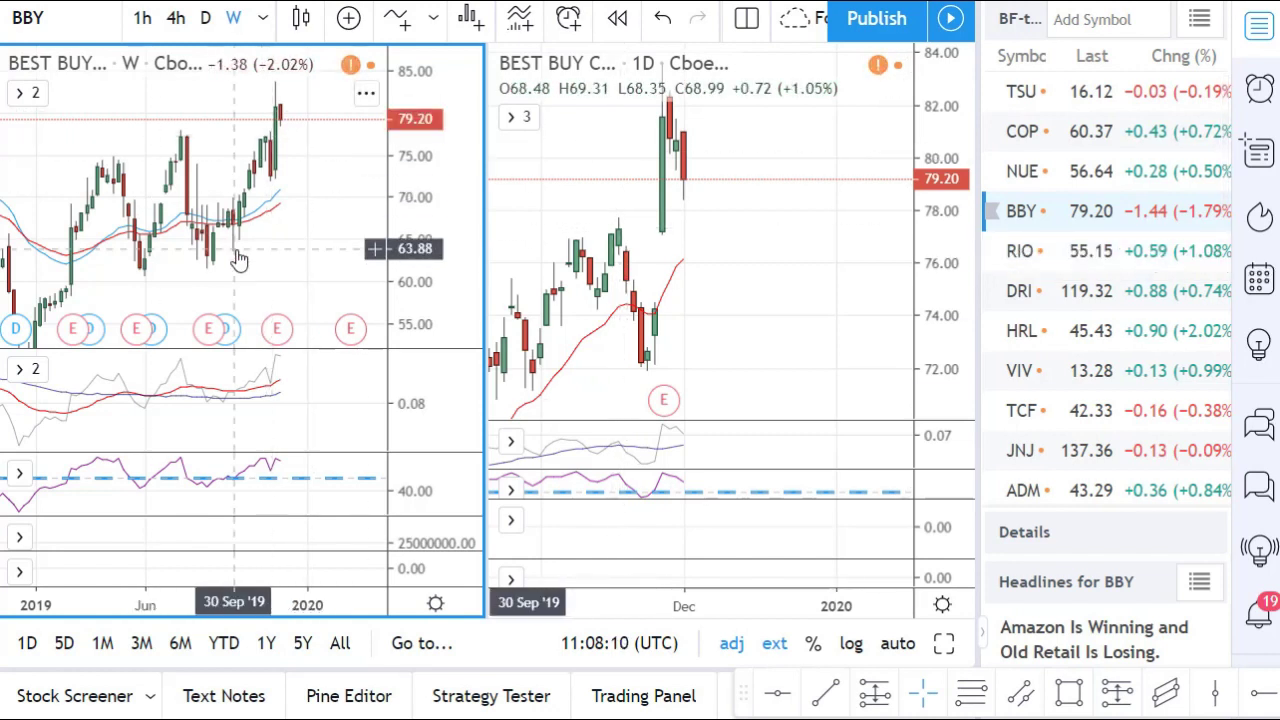
pyautogui.moveTo(160, 277); pyautogui.dragTo(263, 251)
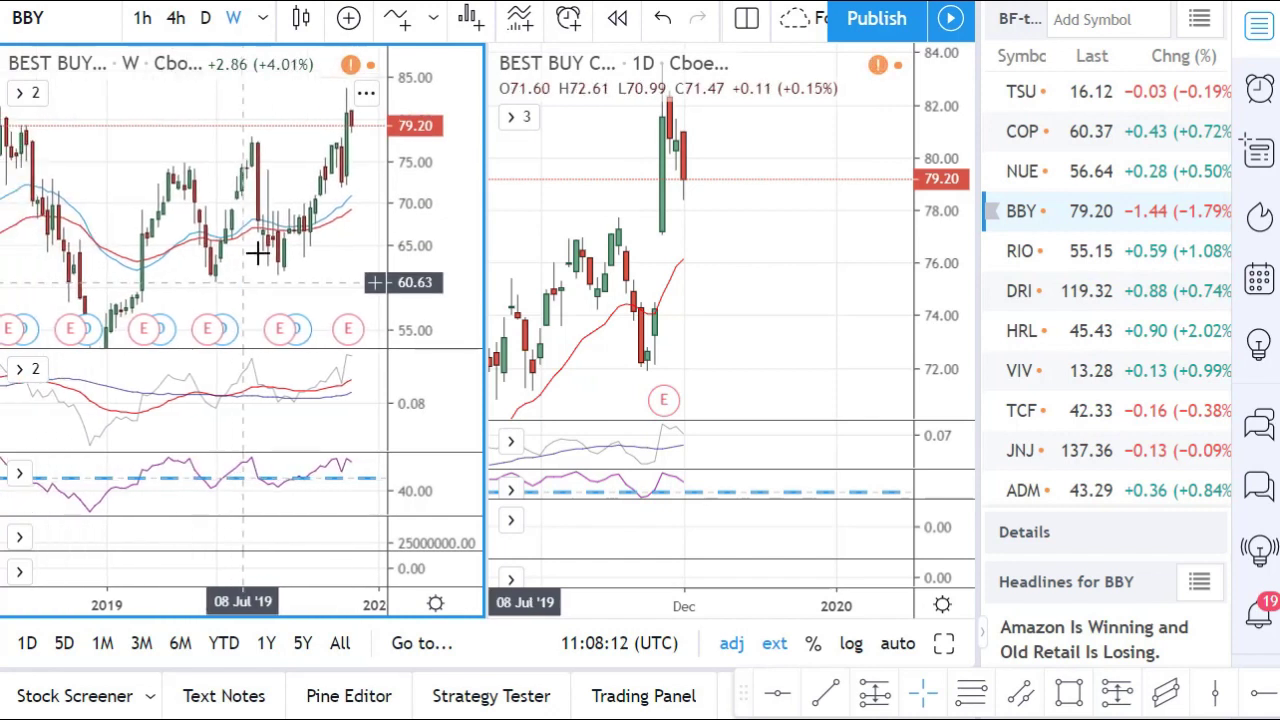
pyautogui.moveTo(428, 178); pyautogui.dragTo(428, 200)
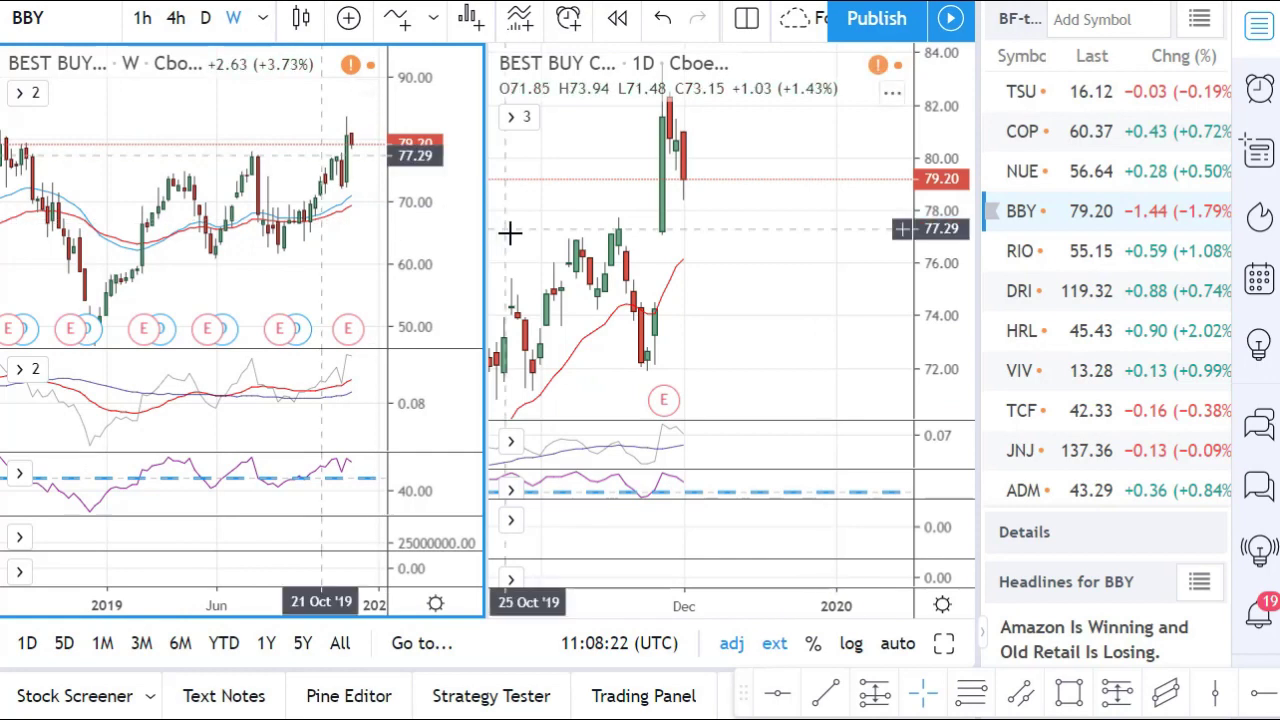
# - Examine BBY's daily chart back to before October, with its price scale compressed to show a wider range
pyautogui.click(539, 210)
pyautogui.scroll(-5, 539, 210)
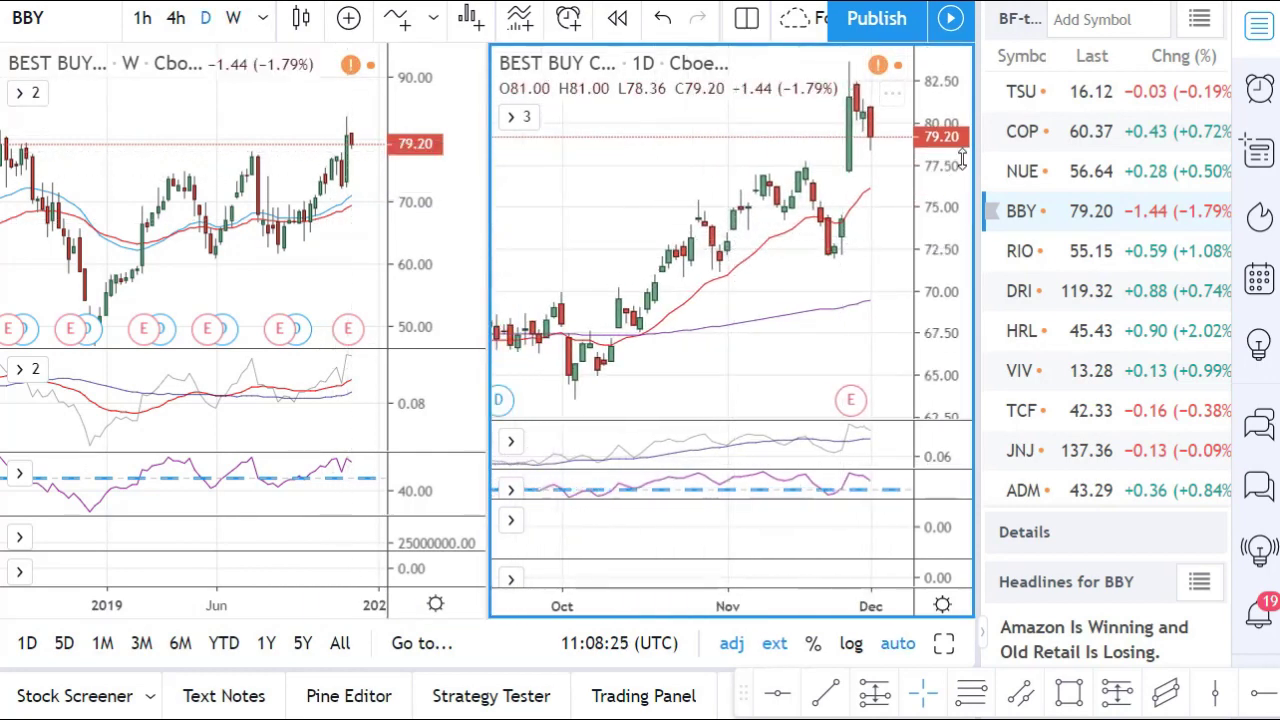
pyautogui.moveTo(939, 282); pyautogui.dragTo(937, 283)
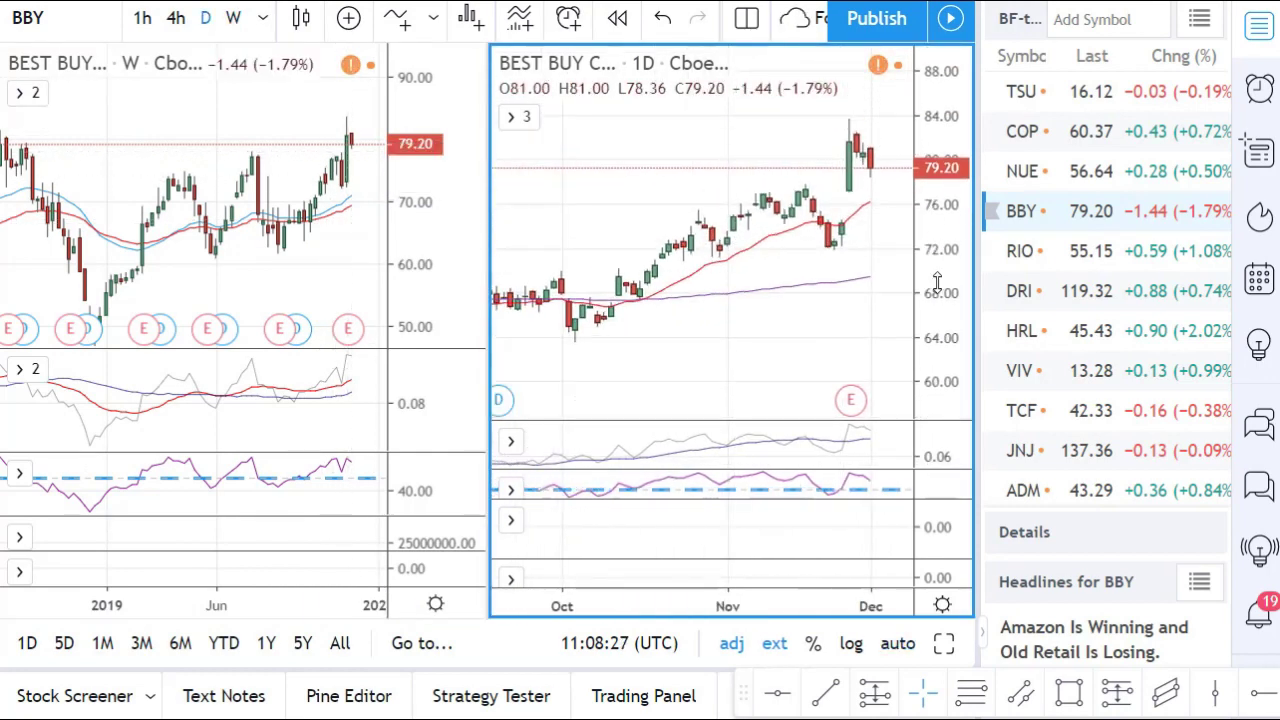